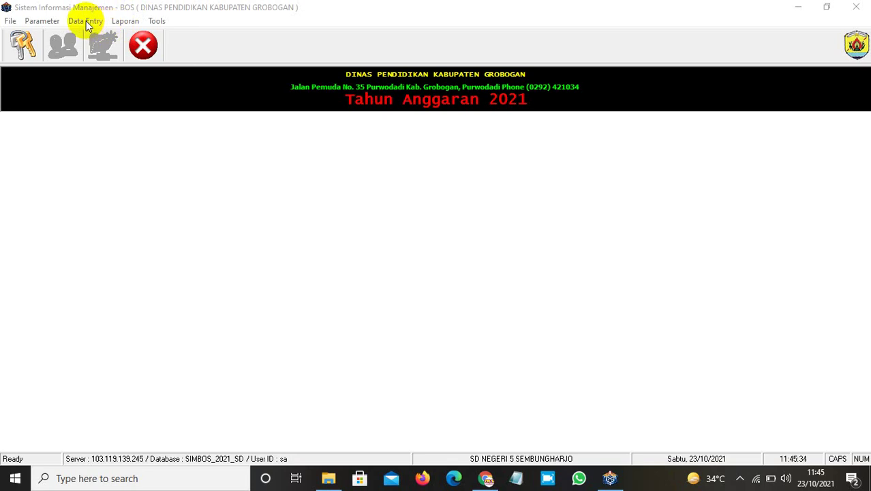
Open the SP3B data entry form
left_click(86, 21)
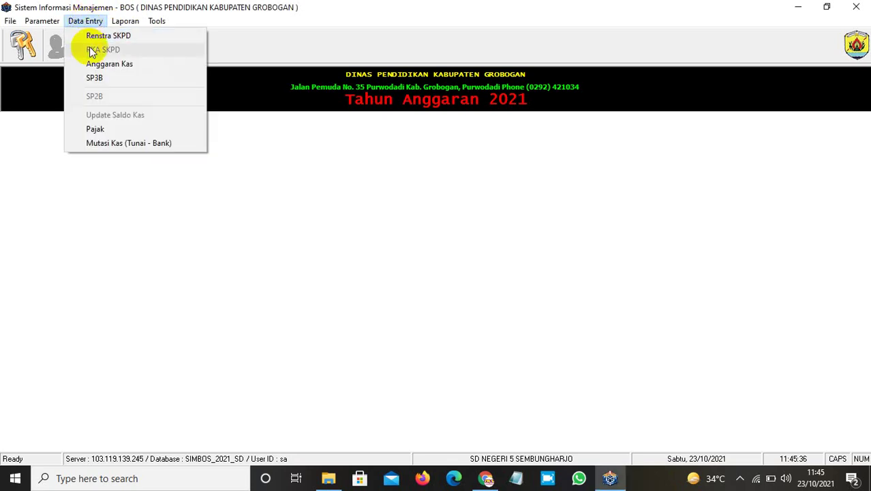
left_click(101, 78)
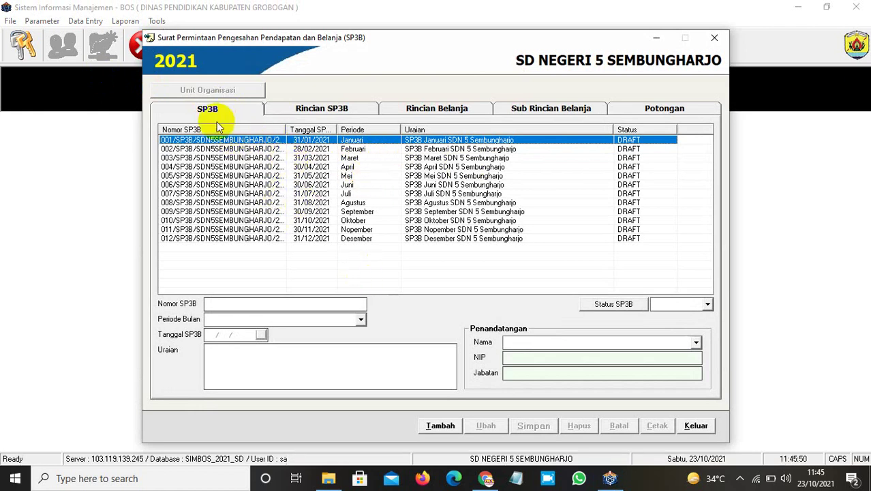
Start a new SP3B record numbered 001/SP3B/SDN5SEMBUNHARJO/2021 with Januari as its period month
left_click(441, 425)
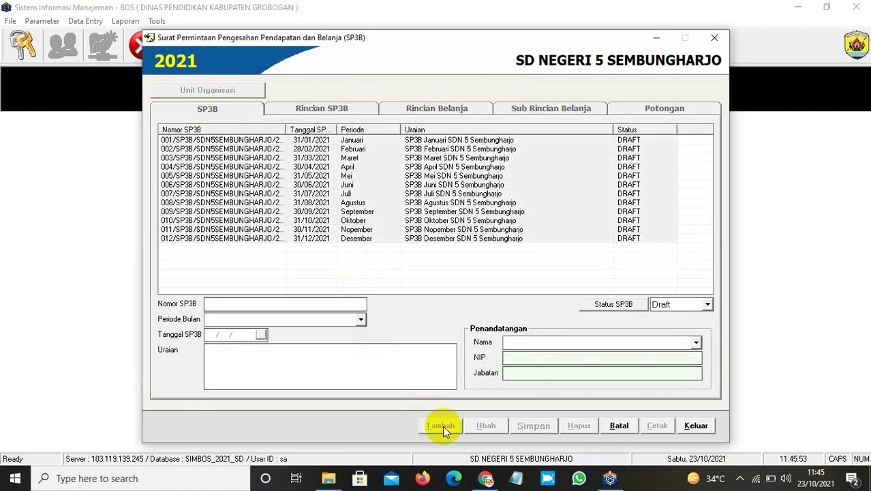
left_click(289, 305)
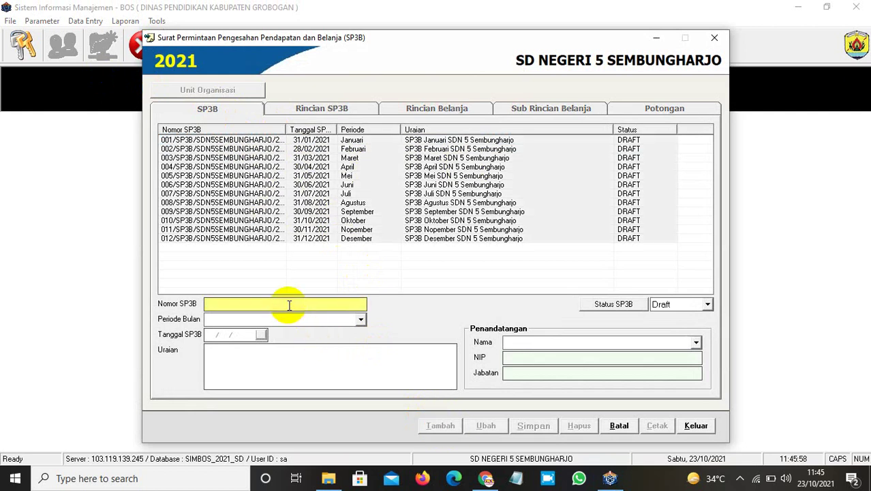
type("001/SP3B/SDN")
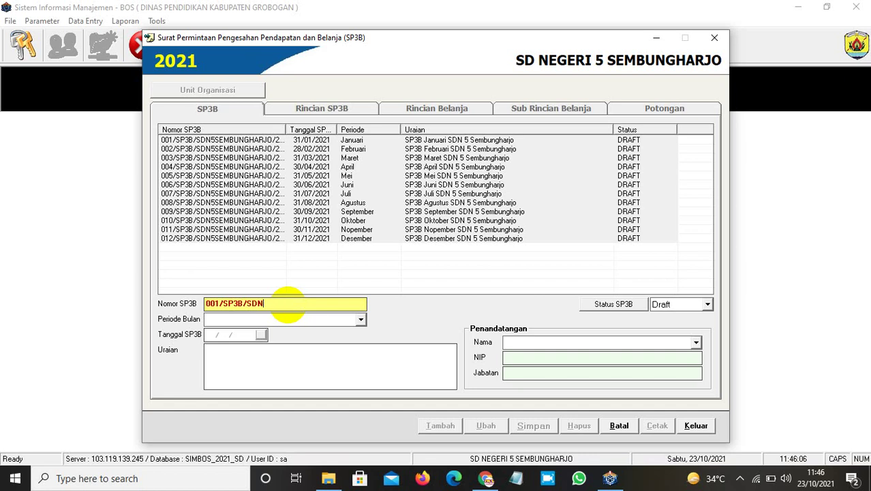
type("5SEMBUNHARJO/")
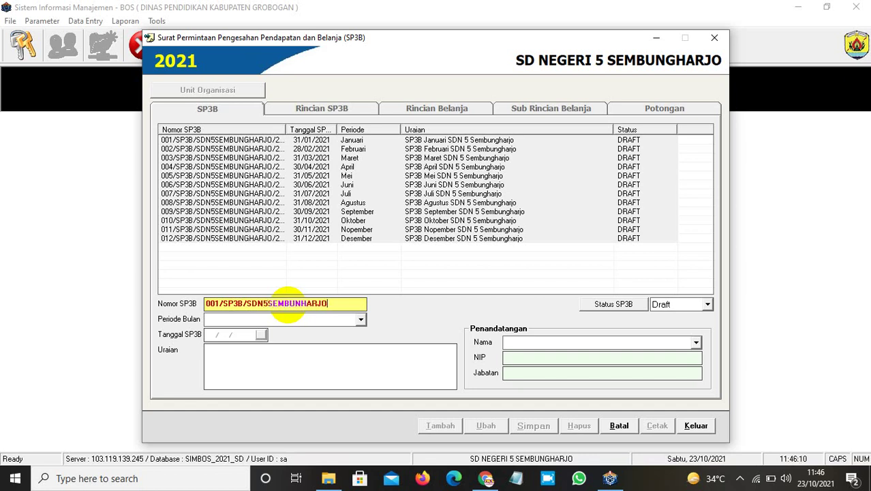
type("2021")
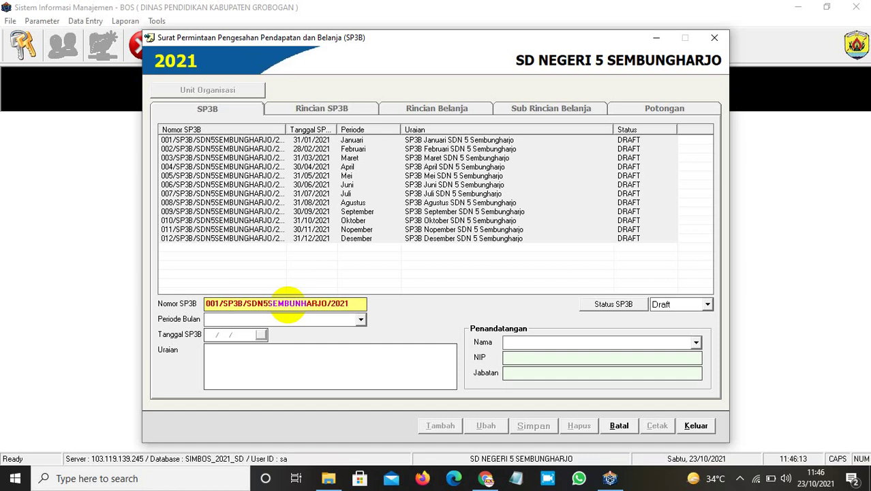
left_click(361, 319)
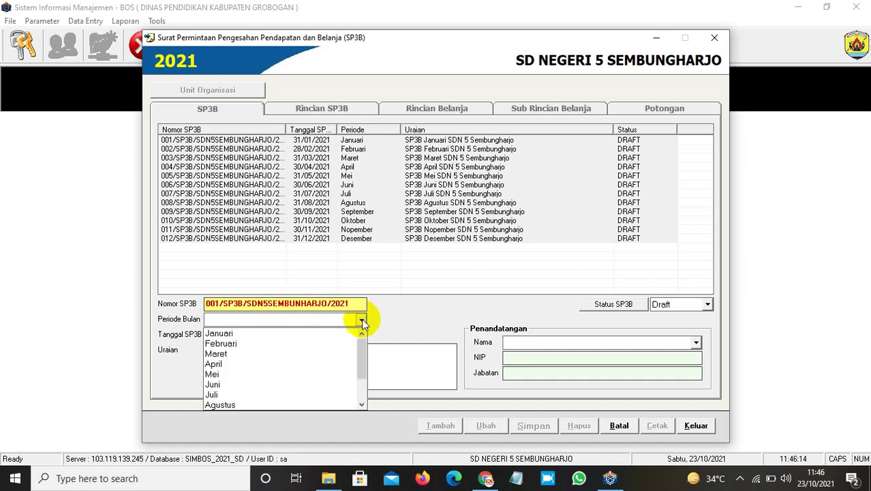
left_click(284, 334)
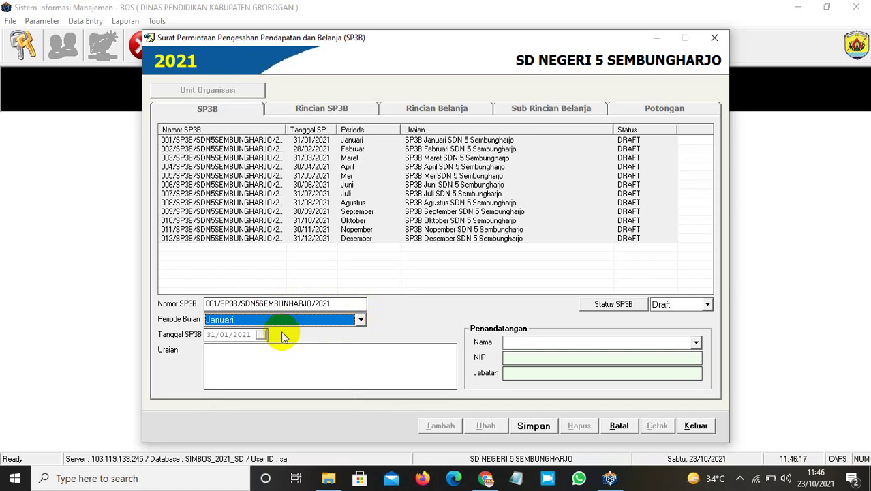
Enter "SP3B Bulan Januari 2021 SDN 5 Sembugharjo" as the description (Uraian) of the new record
left_click(233, 353)
type("SP3")
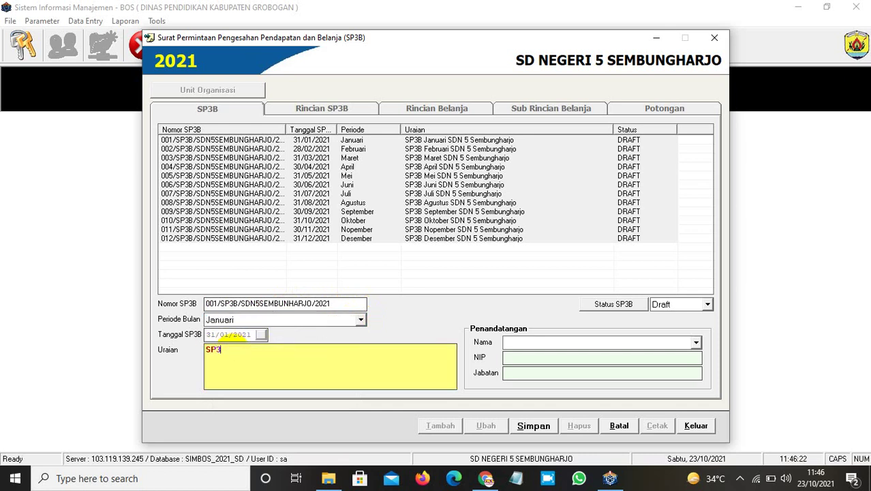
type("B Bulan ")
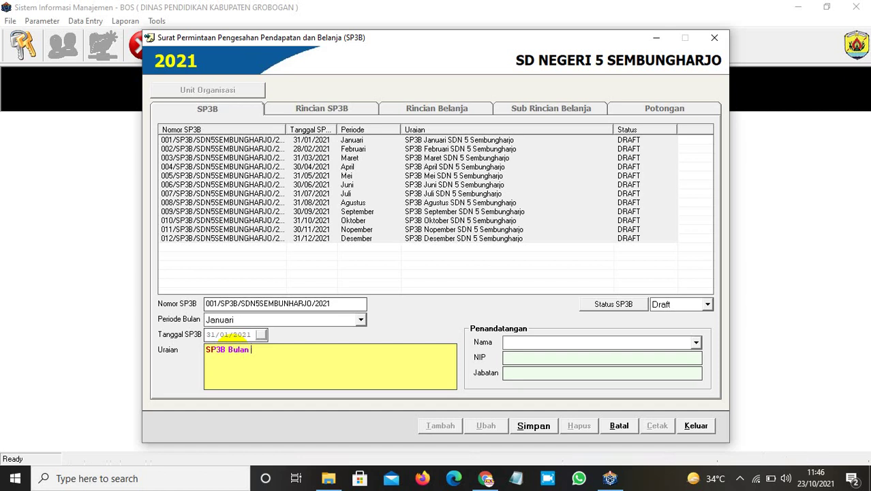
type("Januari 2")
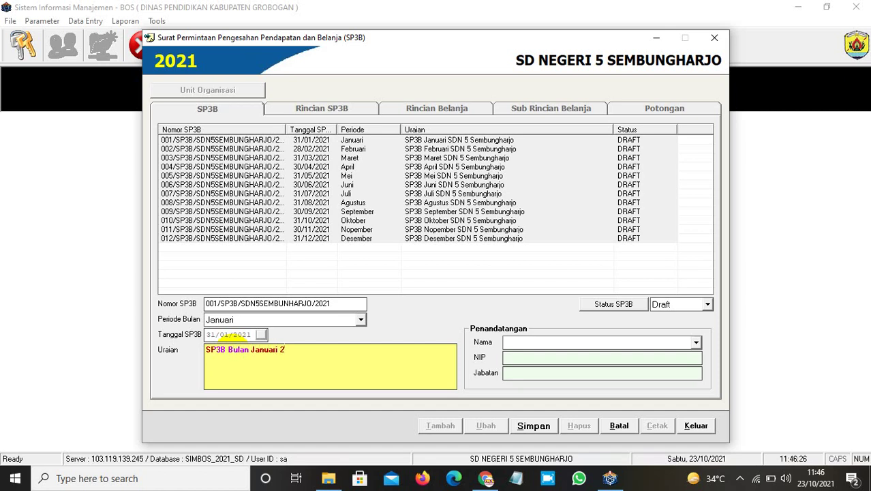
type("021 SDN 5 Sembu")
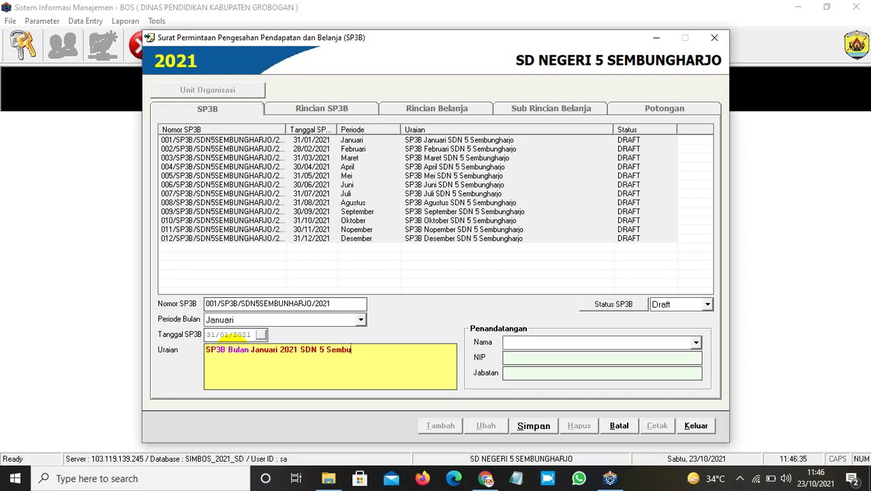
type("gharjo")
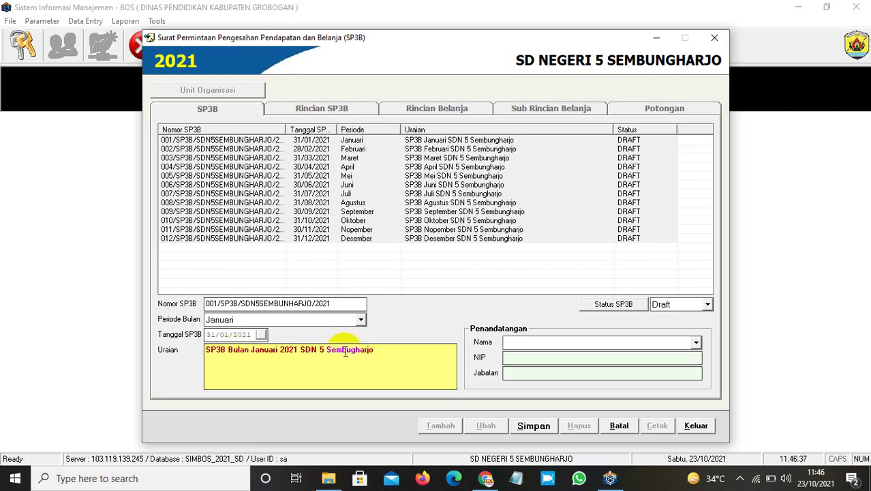
Choose the school principal as the signatory, then discard the new January record without saving it
left_click(548, 341)
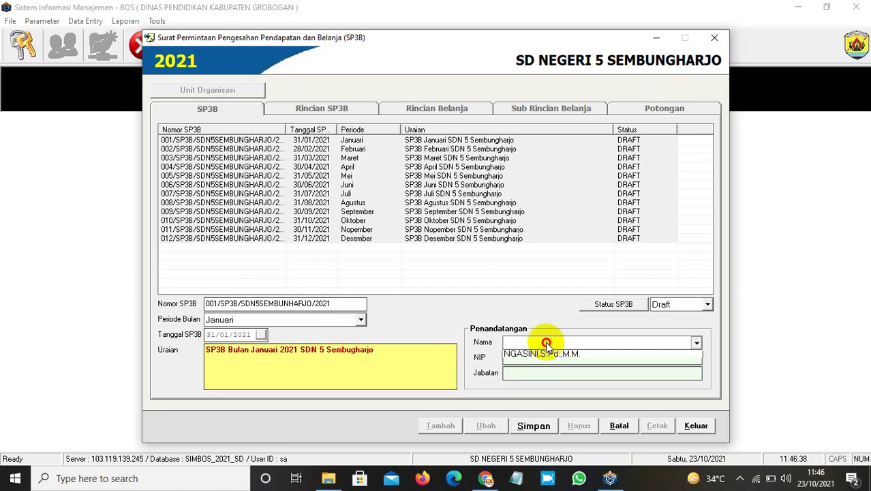
left_click(548, 356)
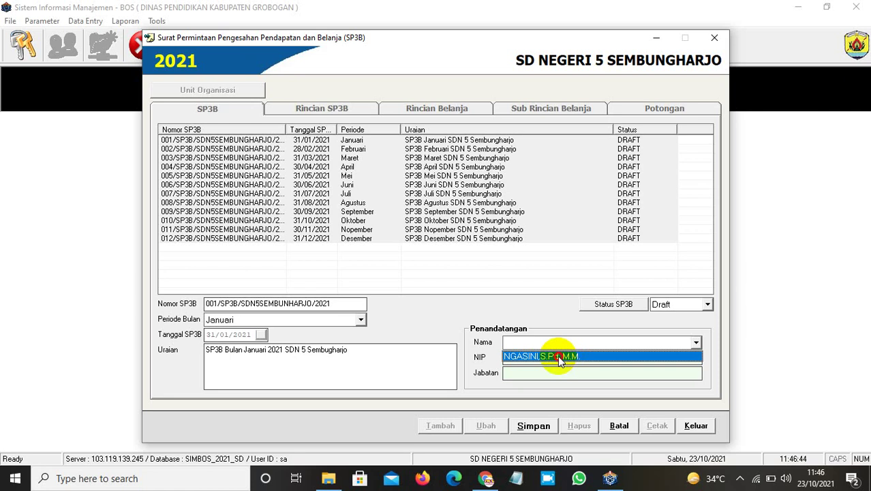
left_click(558, 355)
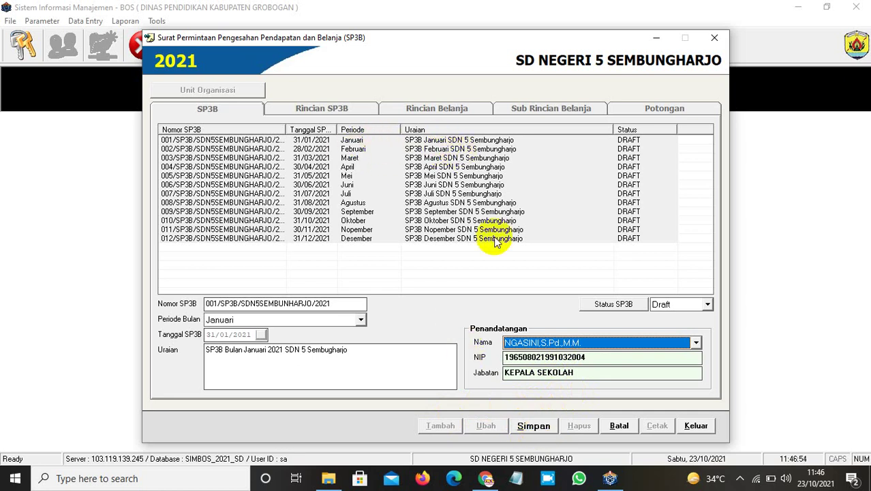
left_click(619, 427)
left_click(417, 282)
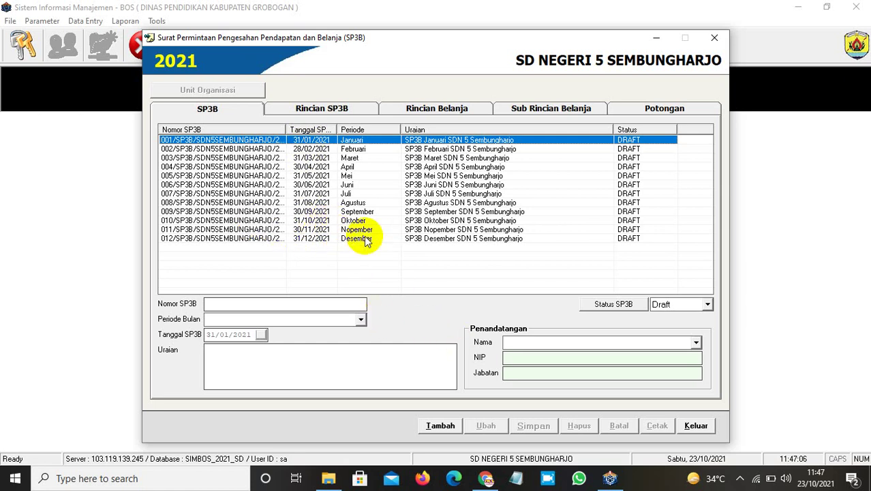
Delete the existing BOS Reguler Tahap 1 income line from the details of the Maret SP3B
left_click(343, 161)
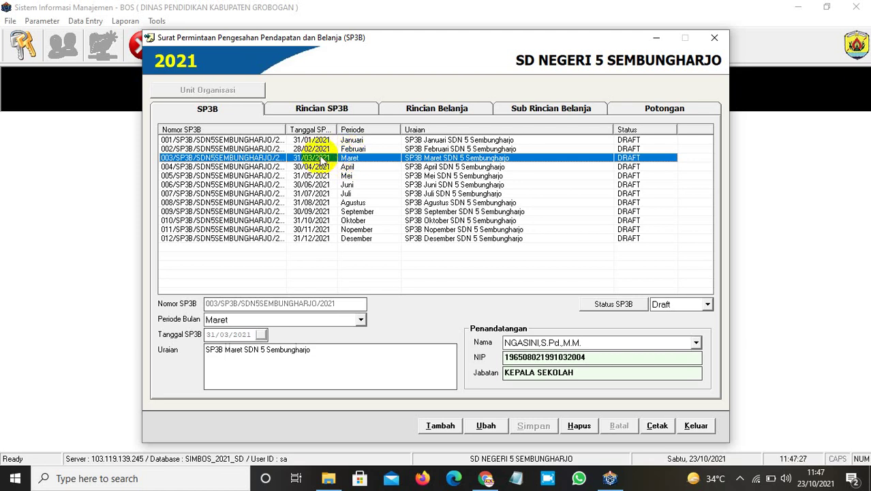
left_click(332, 109)
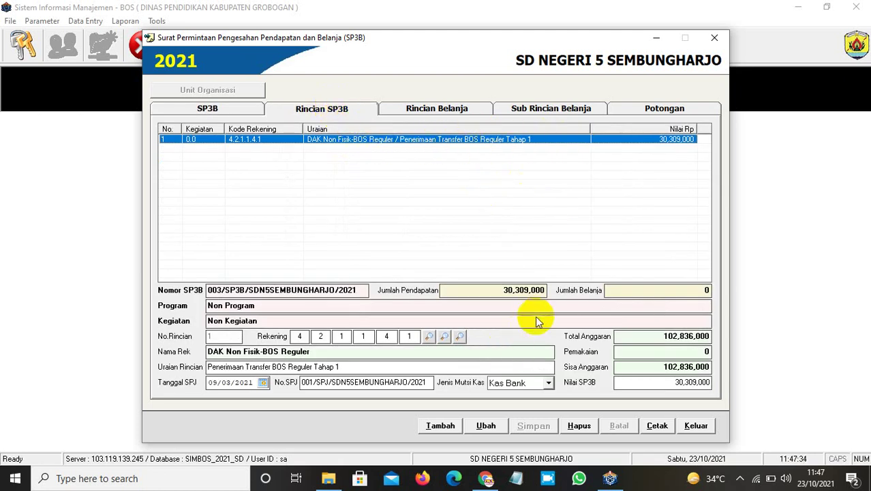
left_click(581, 425)
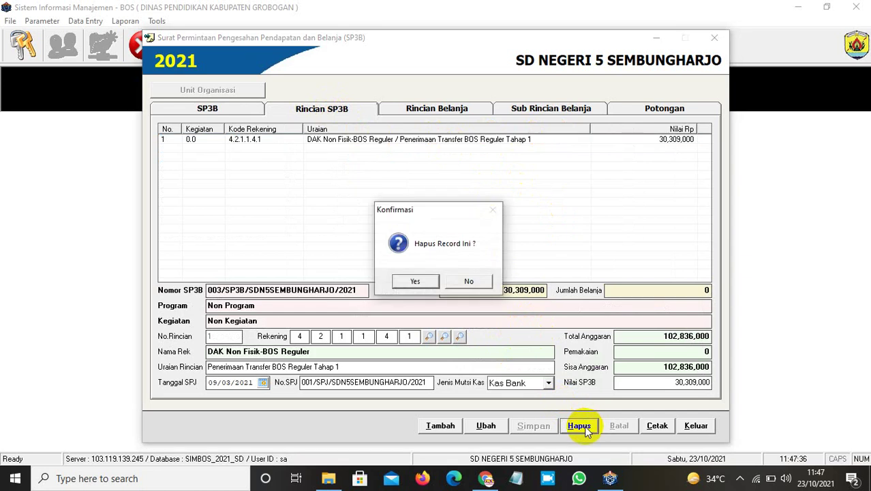
key("Escape")
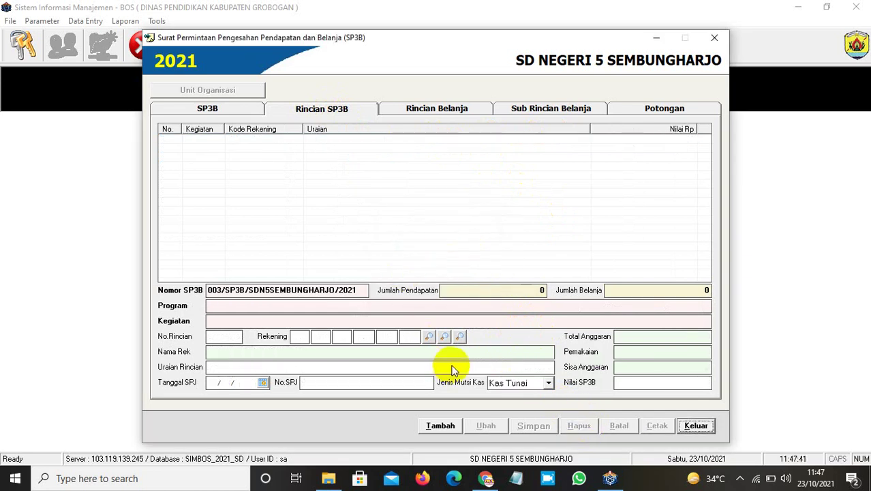
Add a new detail line to the Maret SP3B using income account 4.2.1.1.4.1, DAK Non Fisik-BOS Reguler
left_click(440, 424)
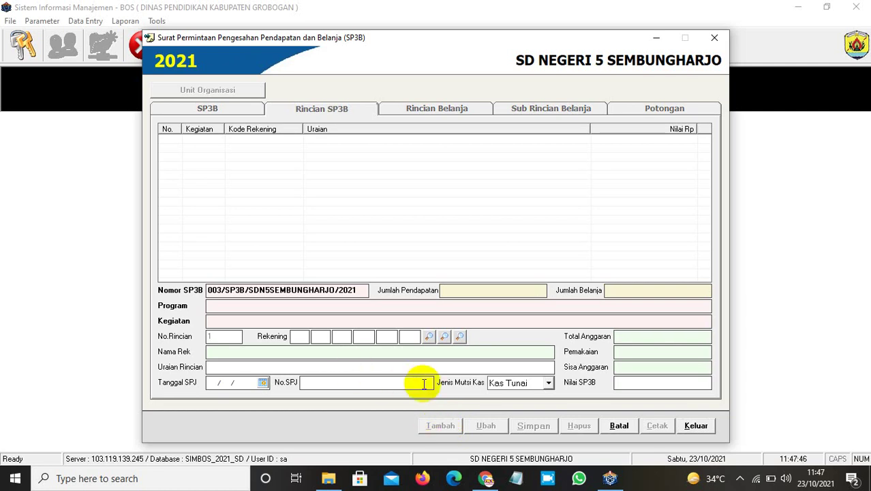
left_click(445, 337)
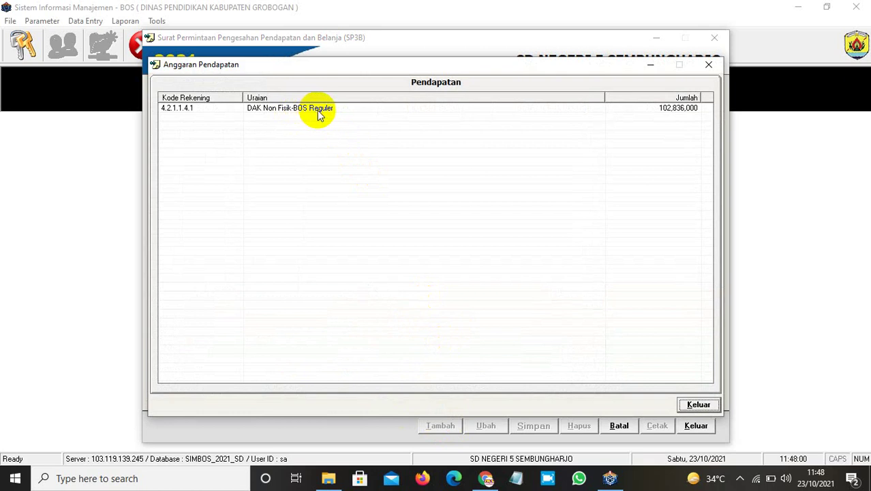
double_click(318, 111)
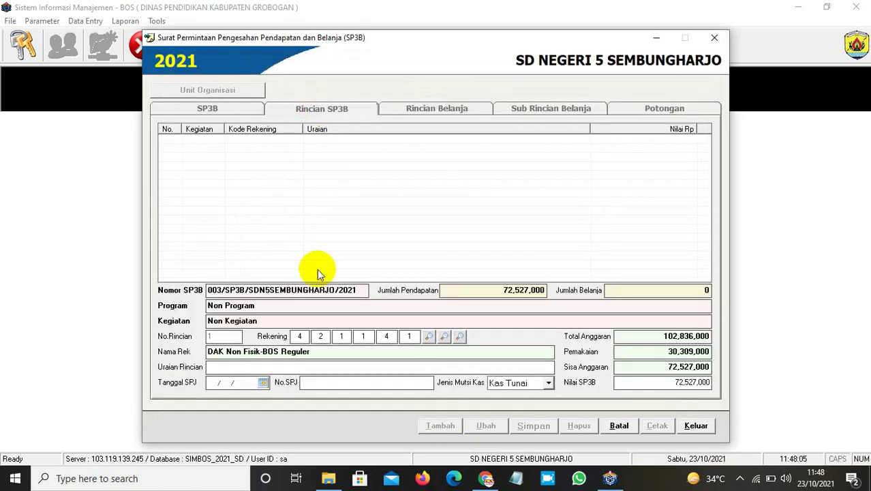
Enter "Penerimaan Transfer BOS Tahap 1" as the detail description (Uraian Rincian)
left_click(322, 367)
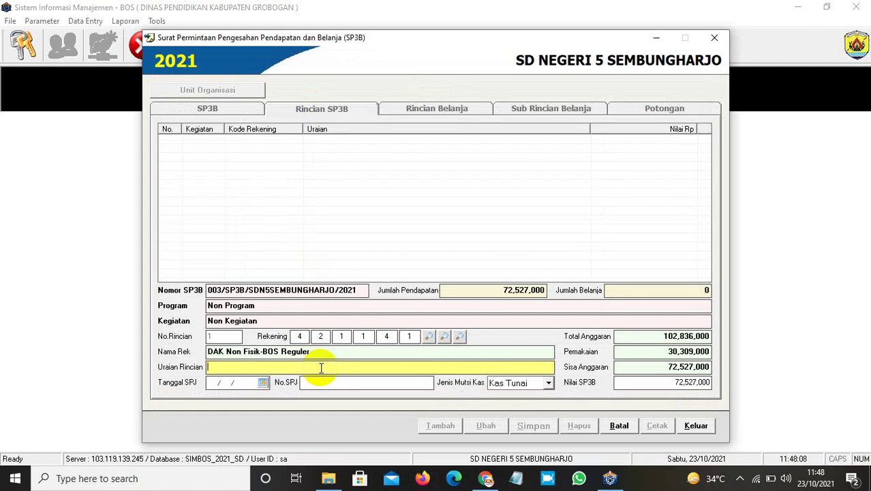
key("Caps_Lock")
type("P")
key("Caps_Lock")
type("enerimaan")
key("Caps_Lock")
type("D")
key("Caps_Lock")
key("BackSpace")
key("Caps_Lock")
type("T")
key("Caps_Lock")
type("ransfer")
key("Caps_Lock")
type("B")
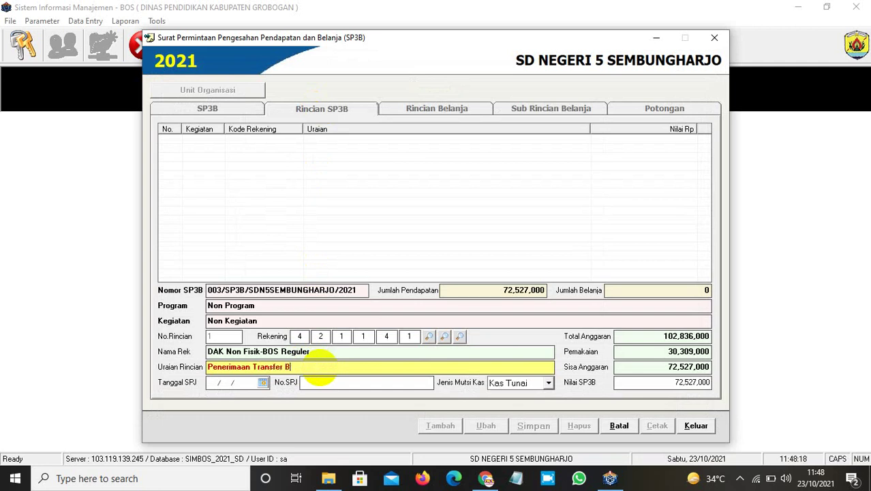
type("OS T")
key("Caps_Lock")
type("ahap 1")
Set the SPJ date to 09/03/2021 and the SPJ number to 001/SPJ/SDN5SEMBUGHARJO
left_click(215, 383)
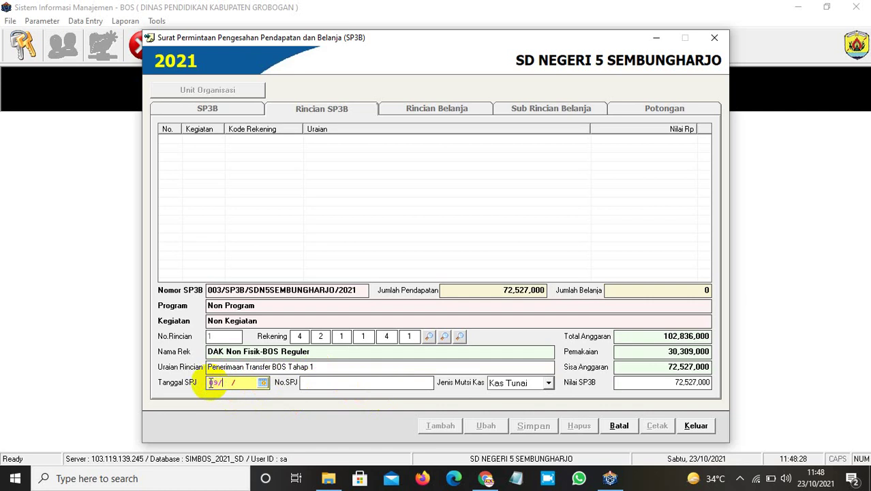
type("19/03/2021")
left_click(319, 384)
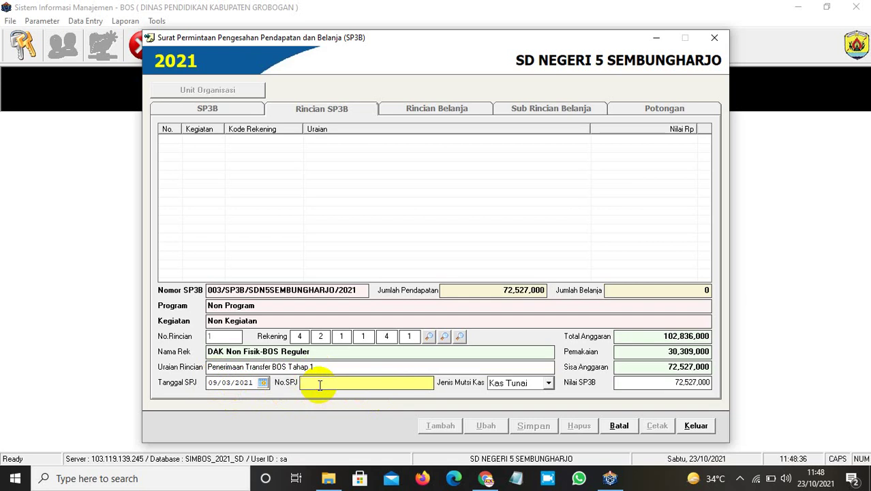
type("SPJ /")
key("Home")
type("001/")
key("End")
type("SDN")
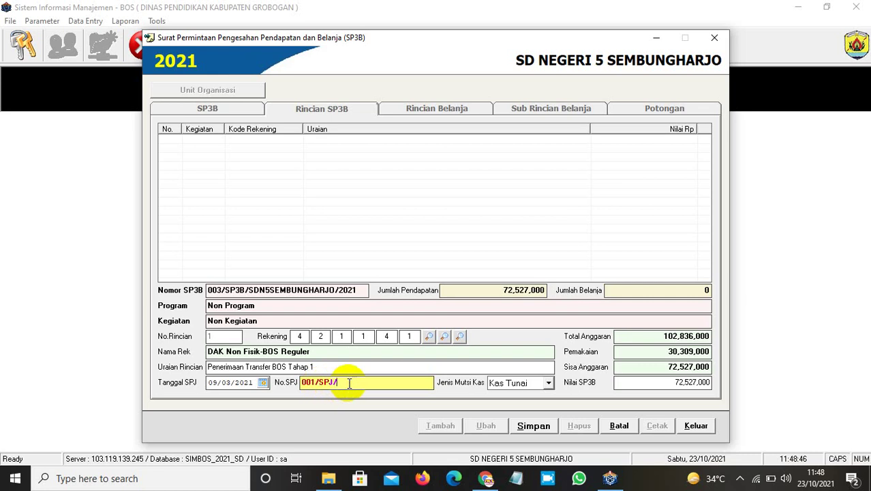
type("5")
key("BackSpace")
key("BackSpace")
key("BackSpace")
type("5SEMBUGHARJO")
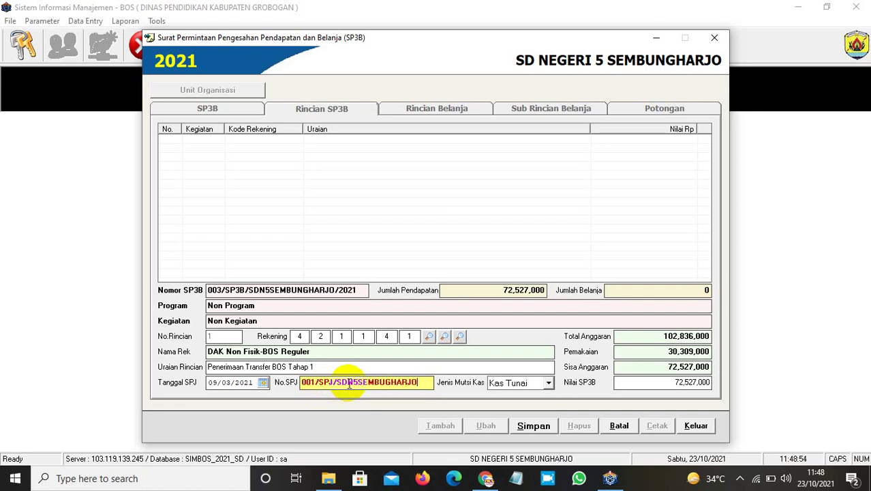
Set Jenis Mutsi Kas to Kas Bank and Nilai SP3B to 30,309,000, and save the new income detail line
left_click(549, 384)
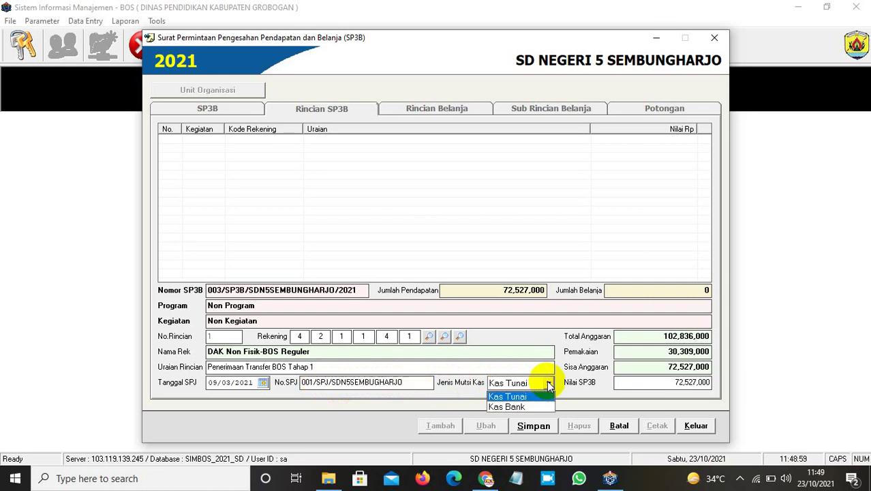
left_click(512, 407)
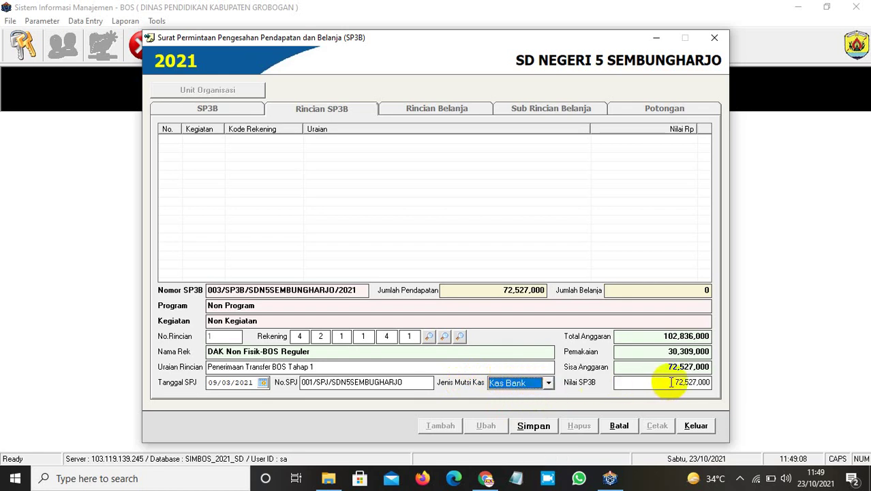
left_click_drag(666, 382, 713, 382)
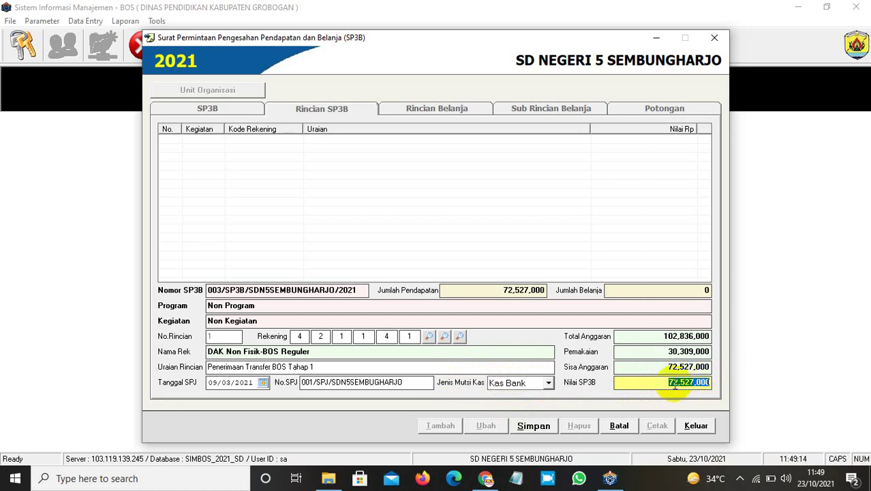
type("3")
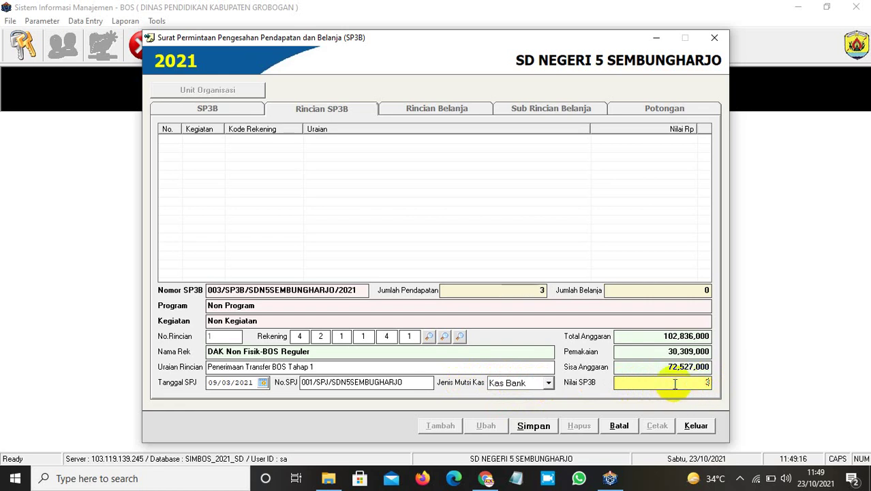
type("0,309,000")
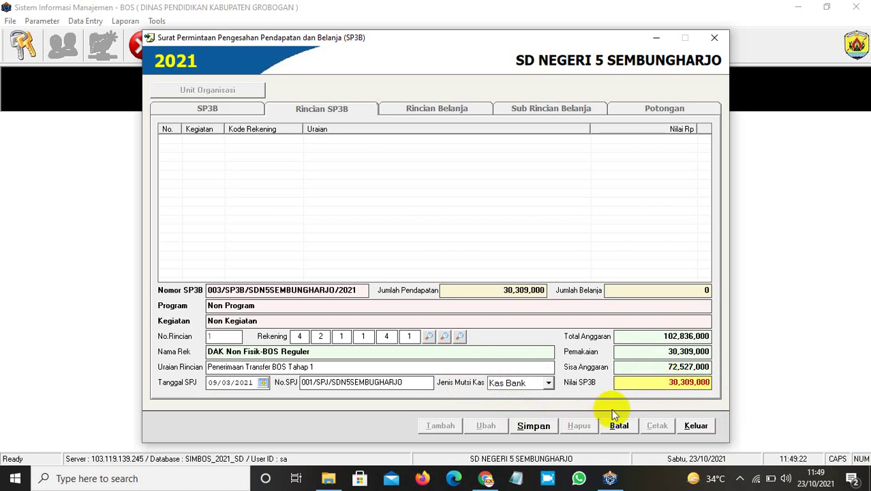
left_click(543, 427)
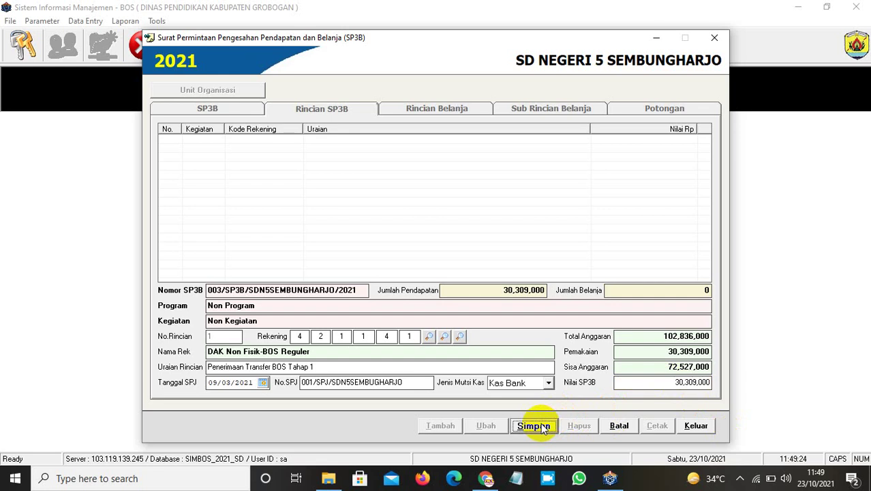
left_click(419, 281)
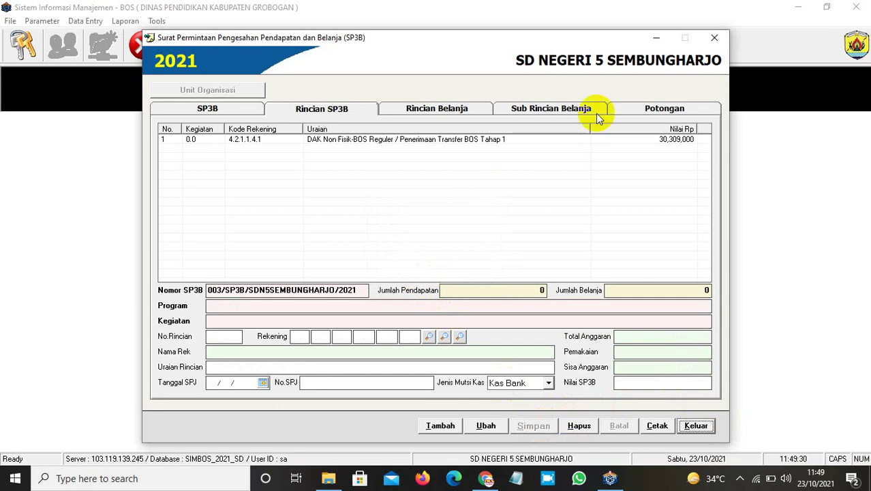
left_click(432, 137)
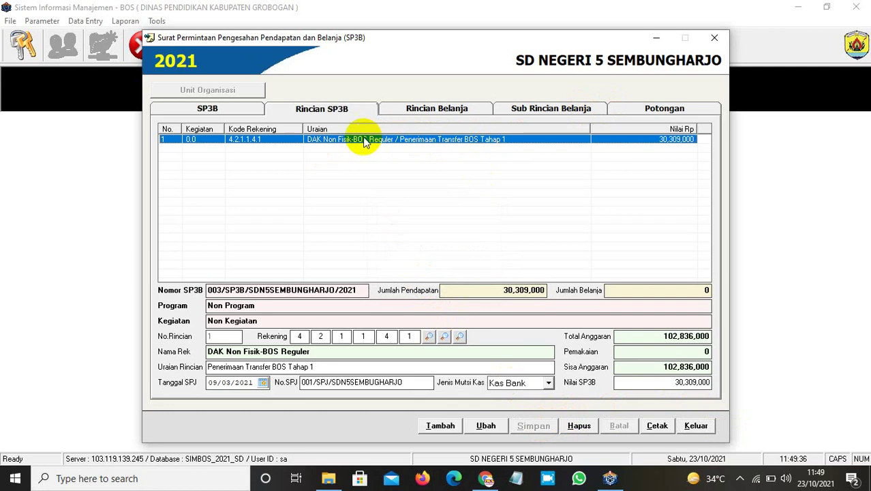
Leave the SP3B module and open the Mutasi Kas (Tunai - Bank) data entry module
left_click(696, 426)
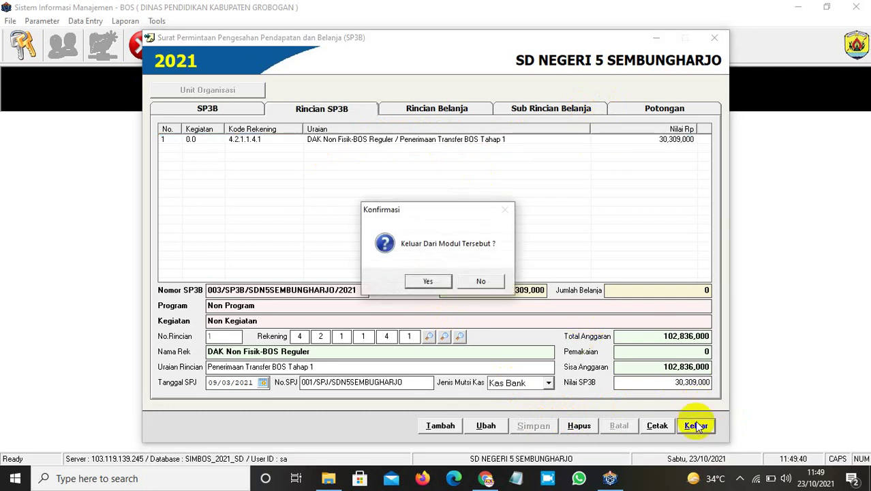
key("Return")
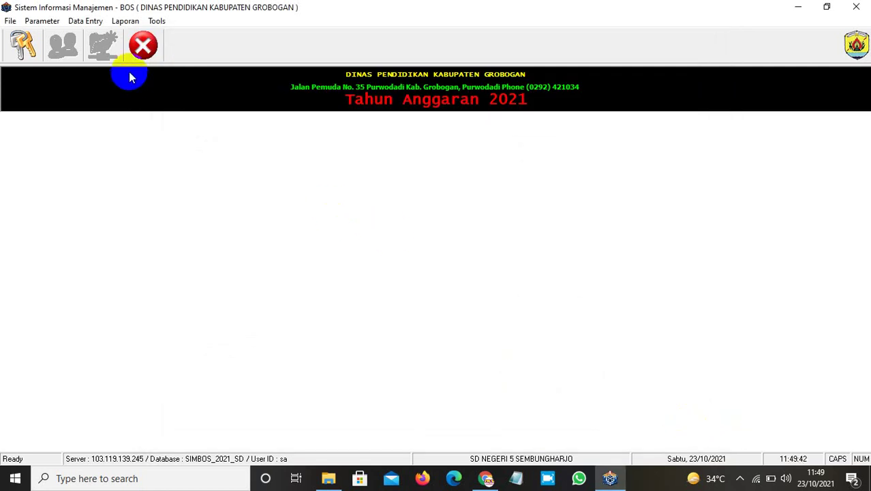
left_click(86, 26)
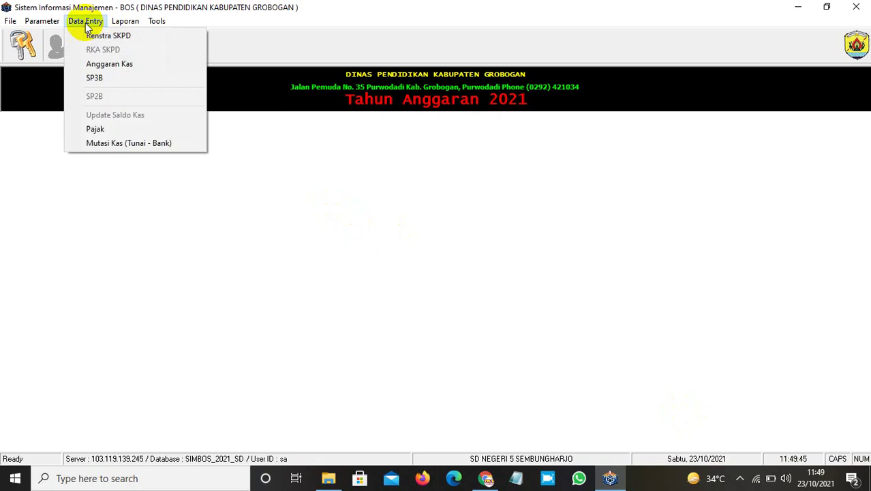
left_click(109, 144)
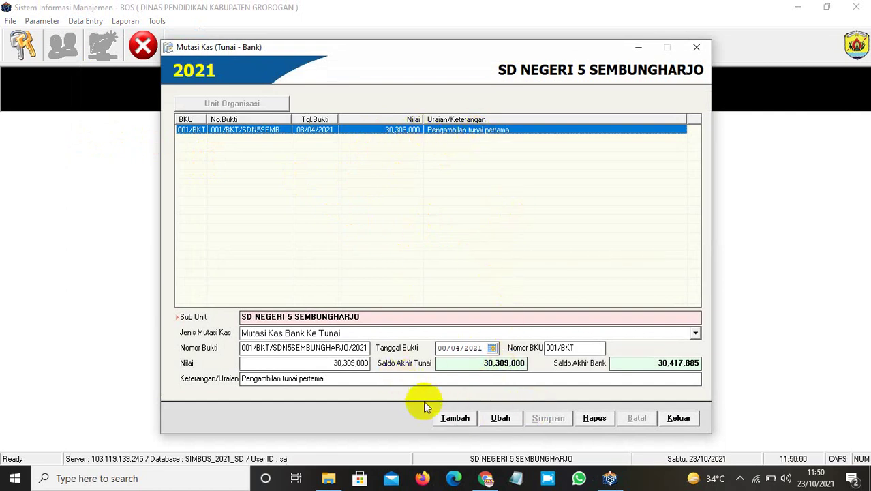
Add a new Mutasi Kas Bank Ke Tunai record with Nomor Bukti 001/BKT/SDN5SEMBUGHARJO/2021
left_click(449, 421)
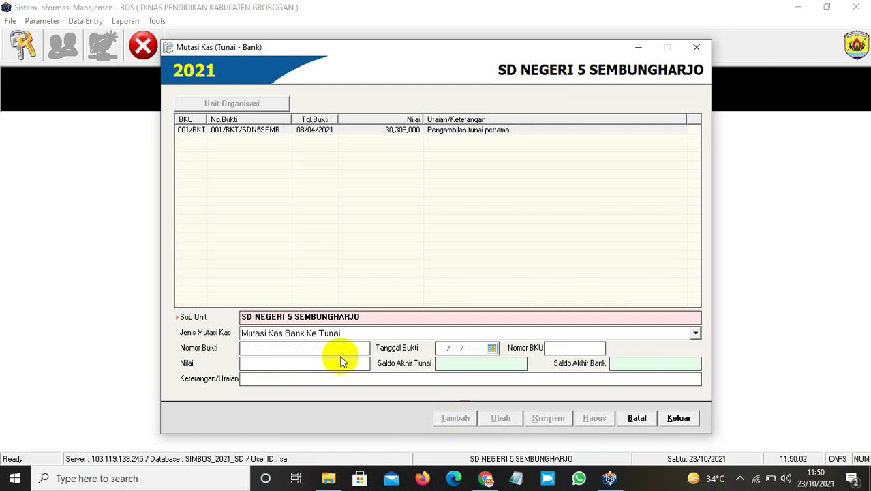
left_click(310, 349)
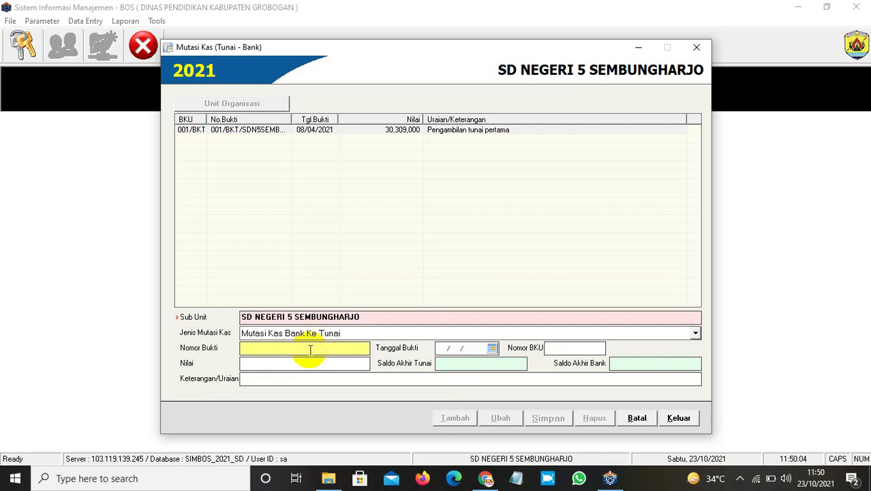
type("001/BKT/SDN5SEMB")
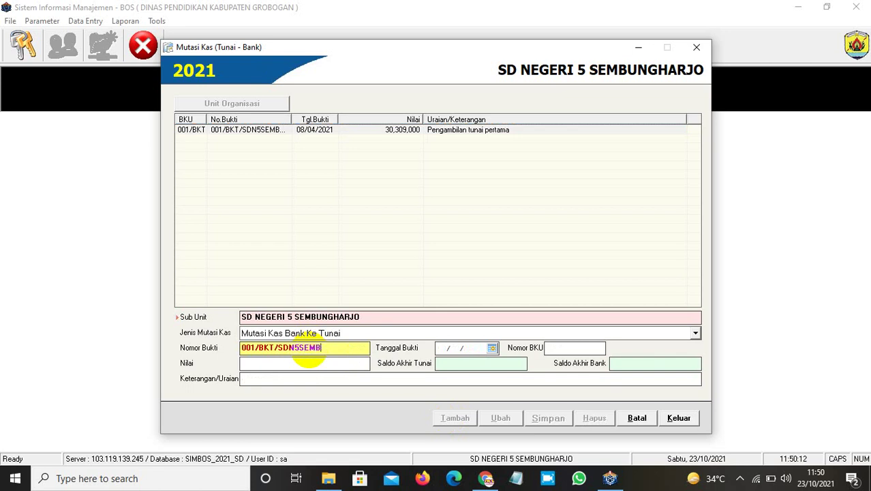
type("UGHARJO")
type("/")
type("2")
type("2021")
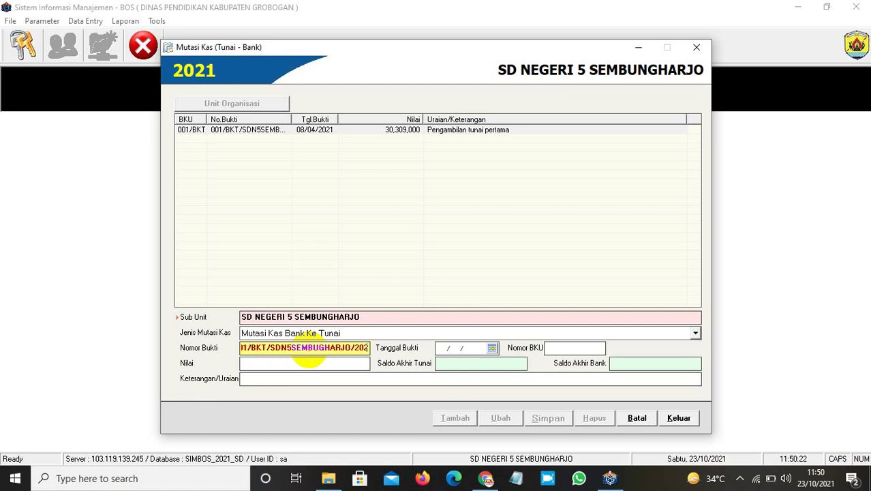
Set the new cash mutation's Tanggal Bukti to 08/04/2021 and its Nilai to 30,309,000
left_click(444, 348)
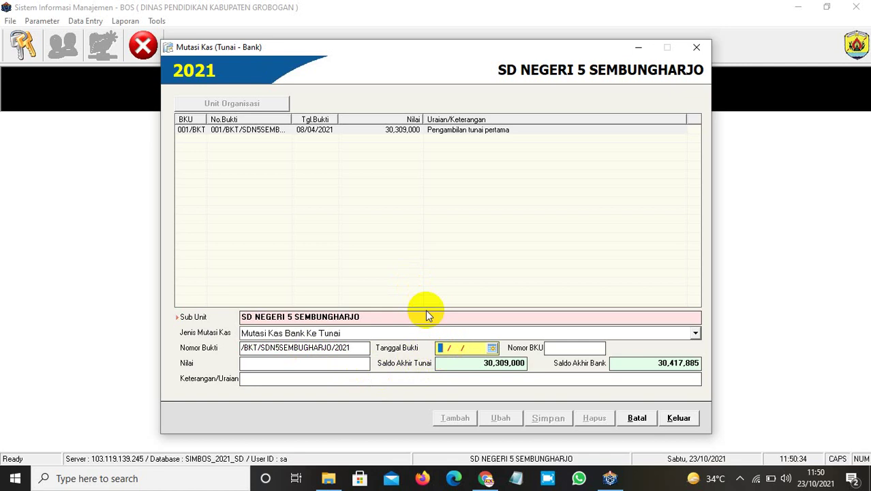
type("08/04/2021")
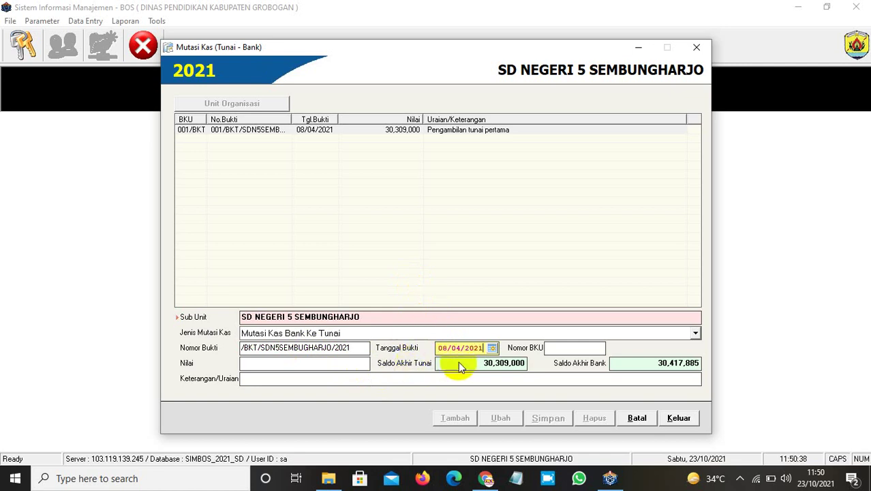
left_click(325, 362)
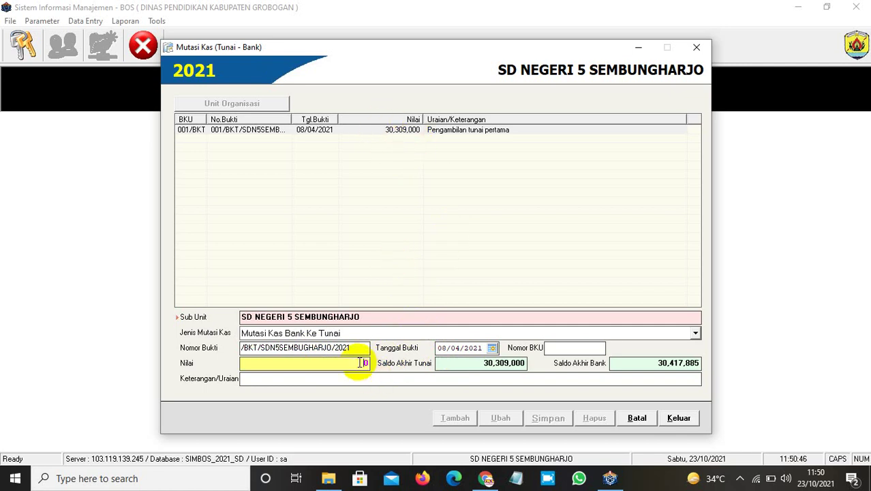
type("30300")
type("000")
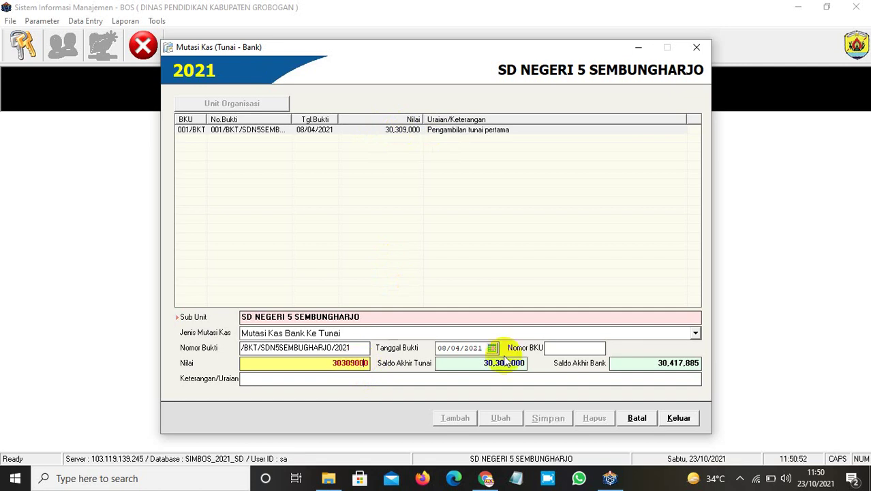
Set Nomor BKU to 001/BKT and describe the cash mutation as "Pengambilan Dana BOS Pertama"
left_click(562, 348)
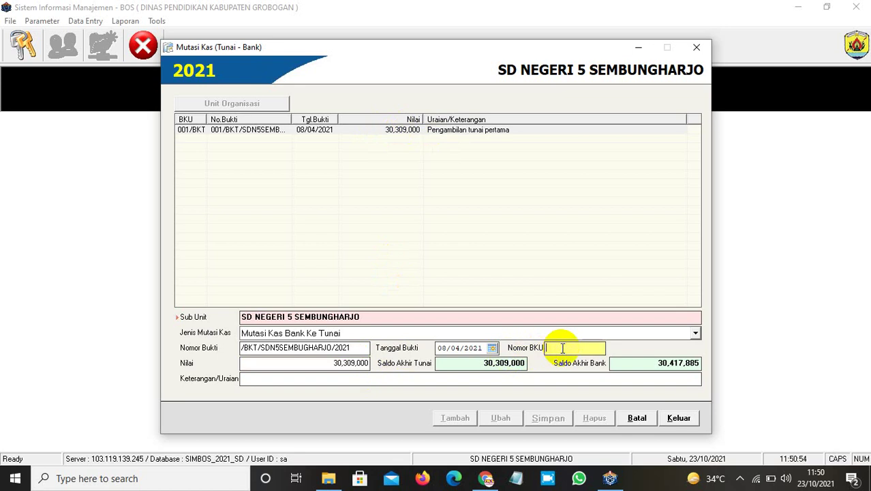
type("001/BKT")
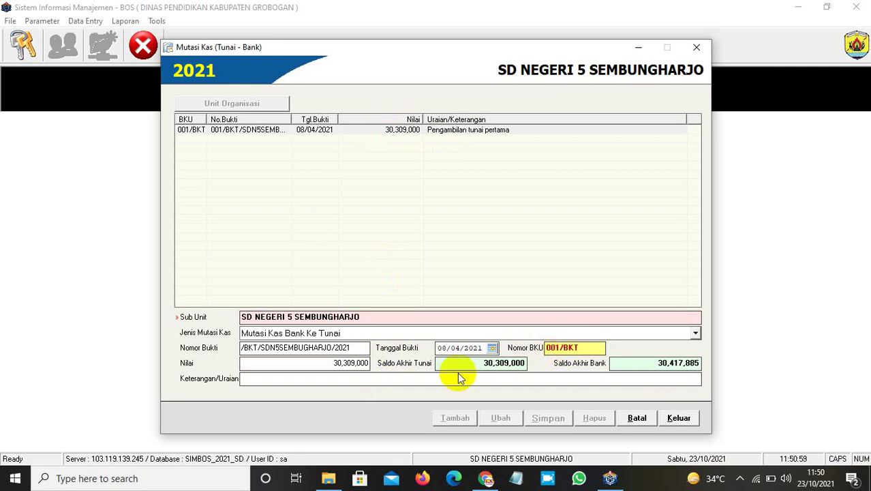
left_click(272, 380)
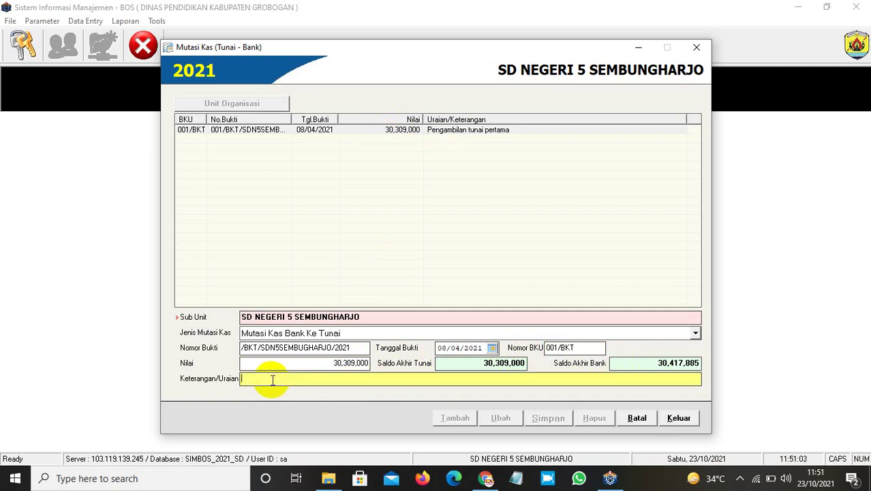
type("Pengambilan Dana BOs")
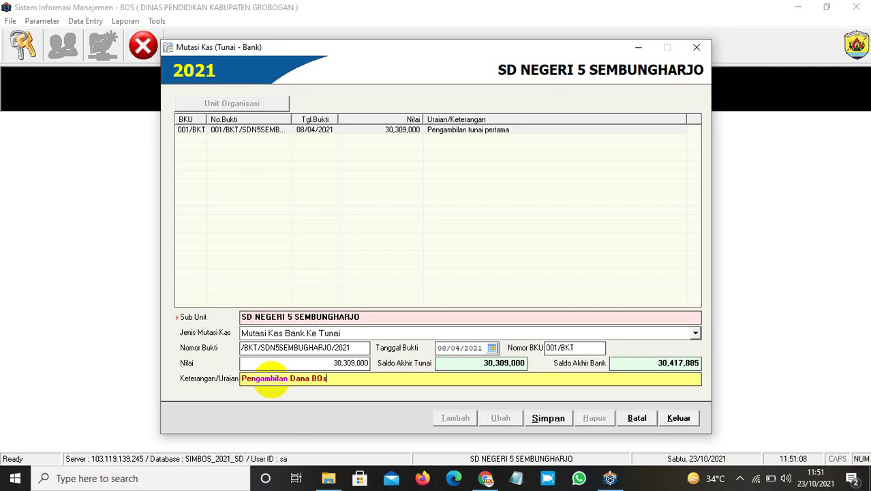
key("BackSpace")
type("S Pertama")
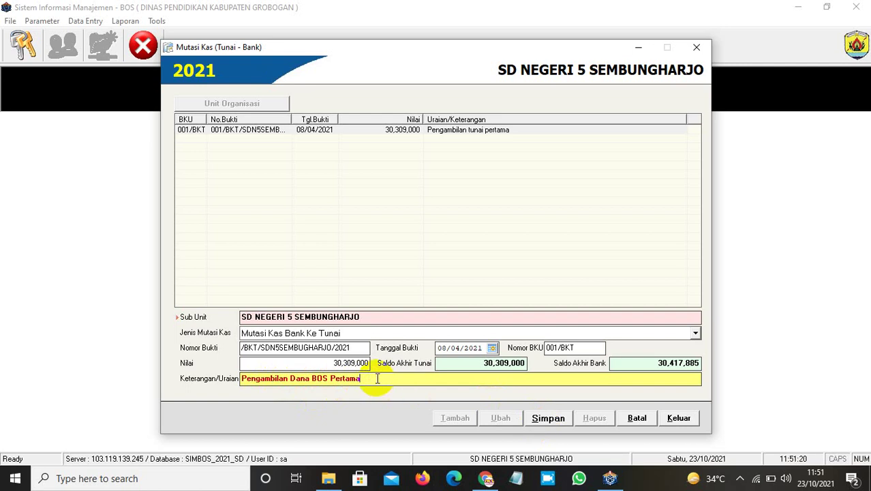
Cancel the new cash mutation entry and discard its unsaved data
left_click(549, 418)
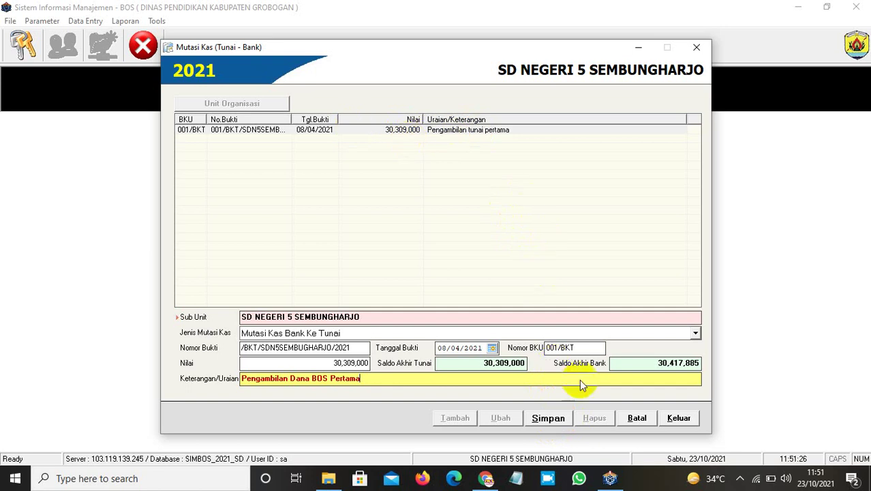
left_click(636, 418)
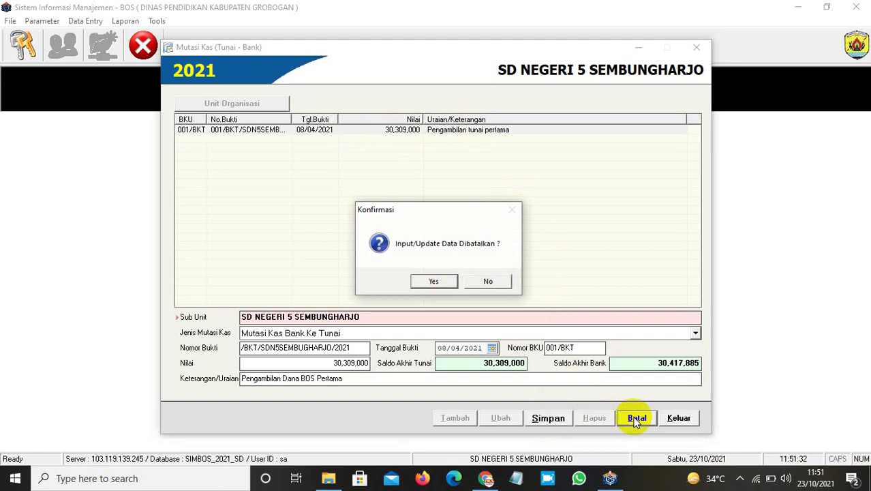
key("Return")
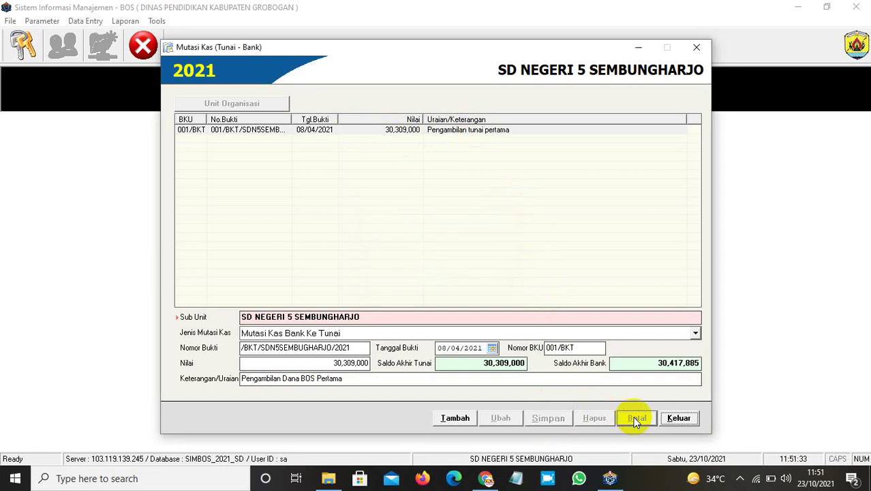
left_click(643, 242)
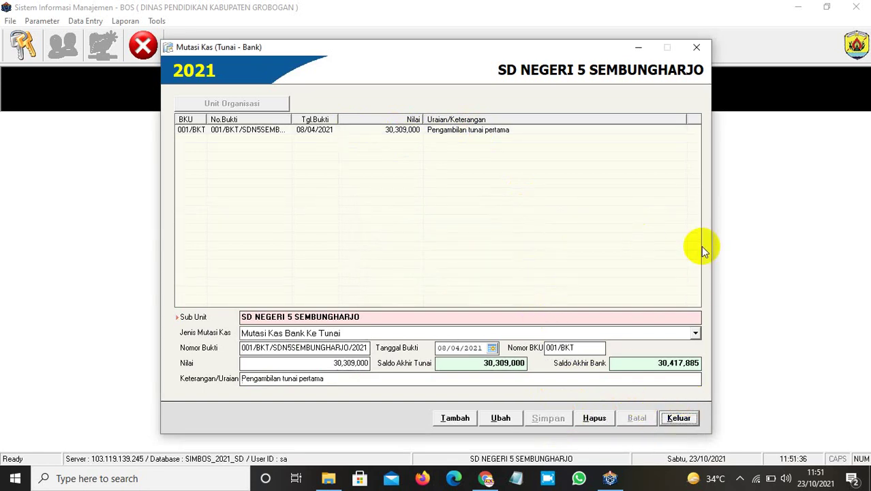
Leave the Mutasi Kas module and open the Rincian SP3B details of the April SP3B
left_click(697, 49)
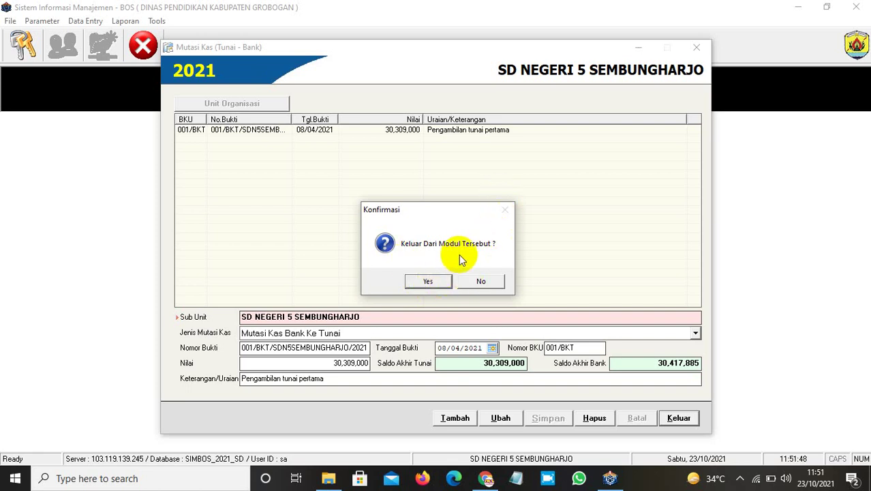
left_click(424, 283)
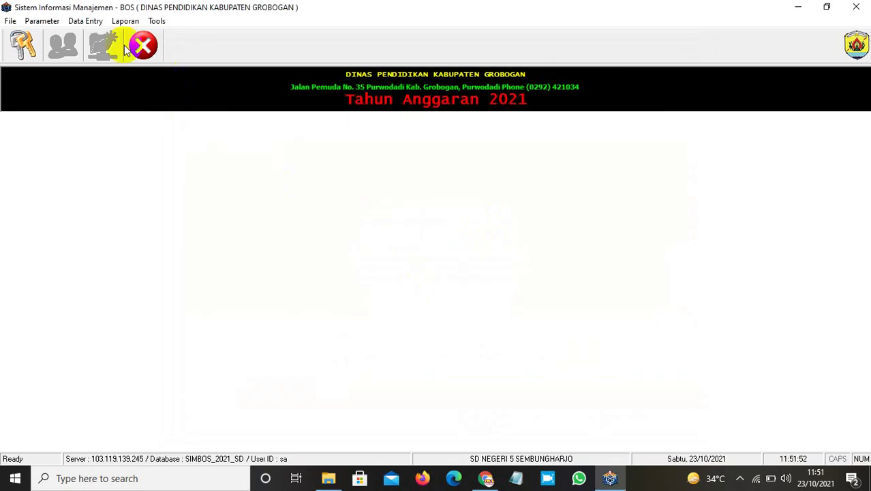
left_click(94, 25)
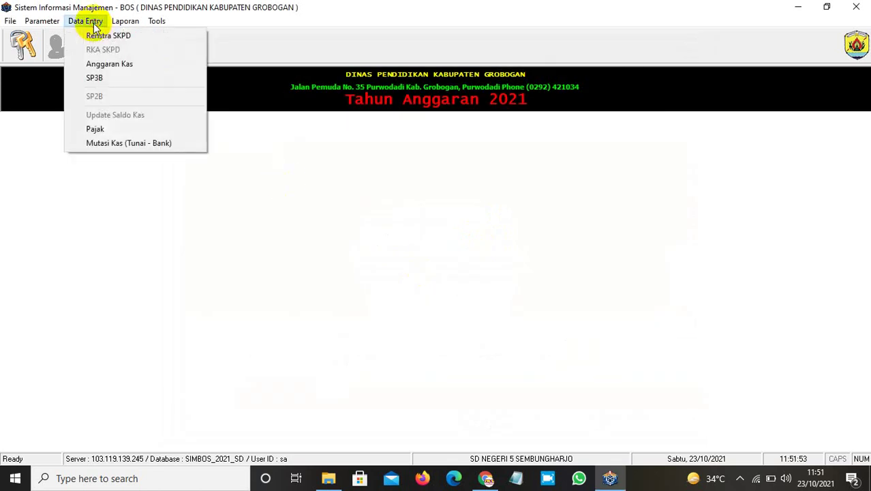
left_click(98, 79)
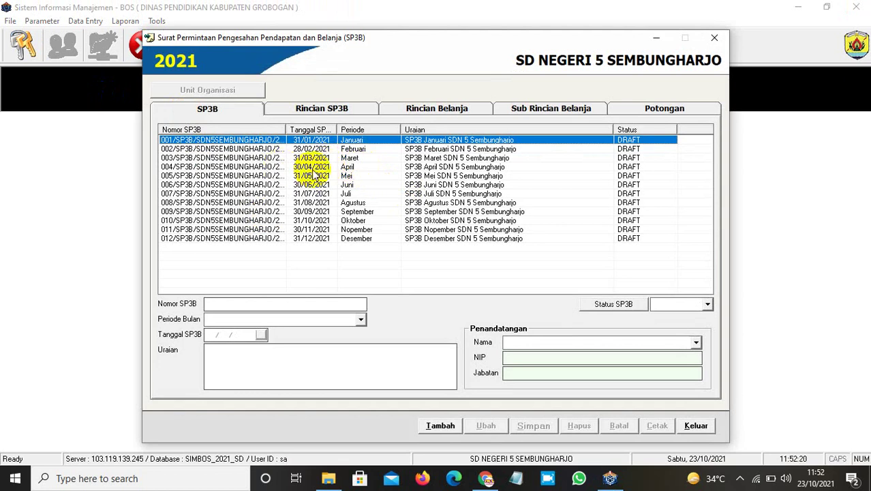
left_click(303, 169)
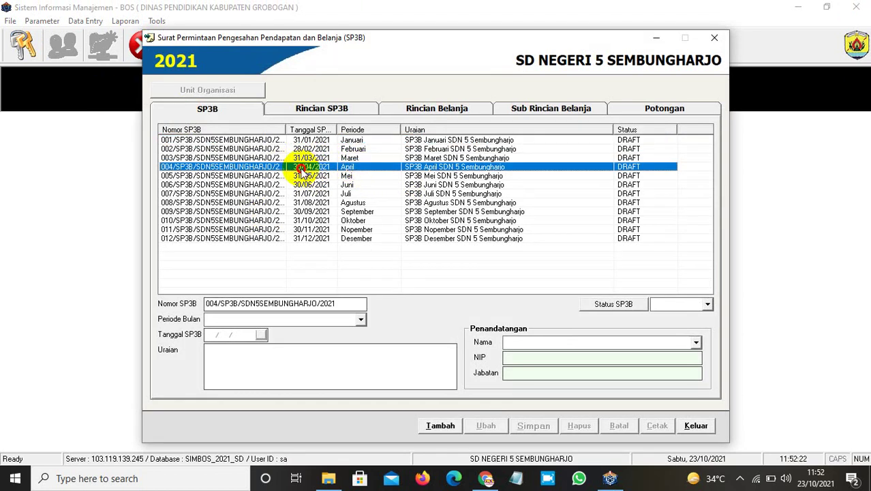
double_click(302, 170)
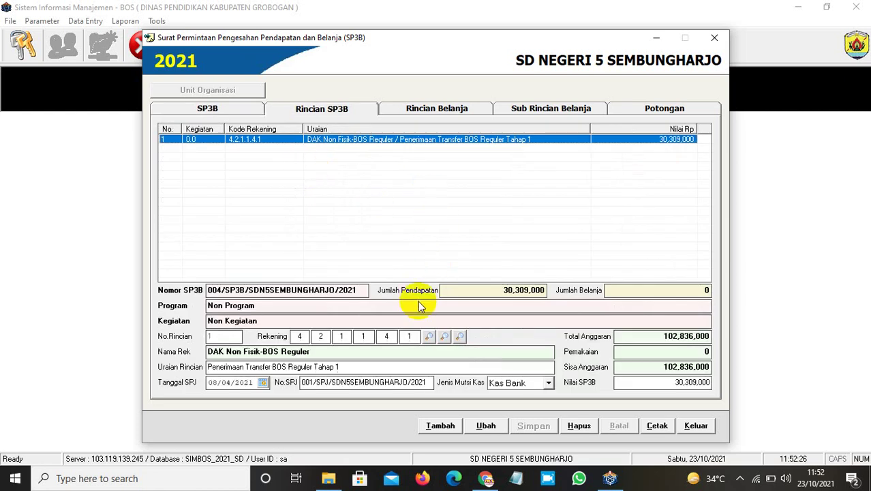
Add a new detail to the April SP3B and try to reach the budget accounts of the BOS Reguler program
left_click(440, 425)
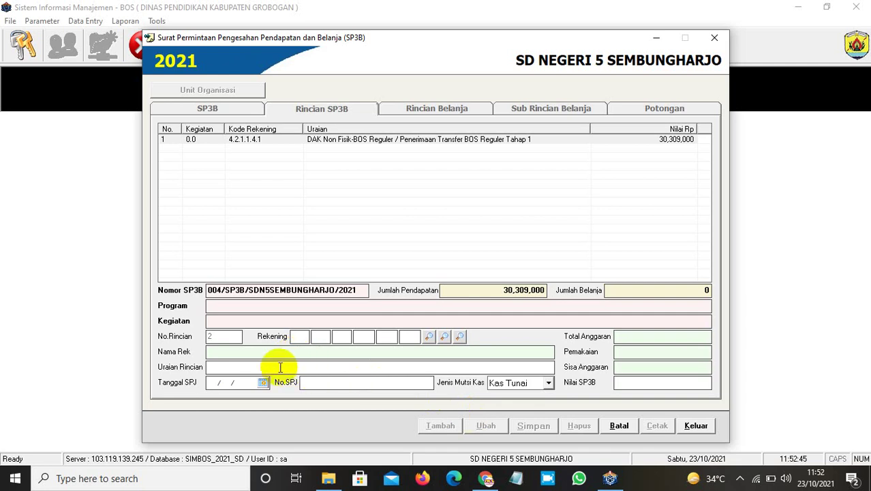
left_click(428, 338)
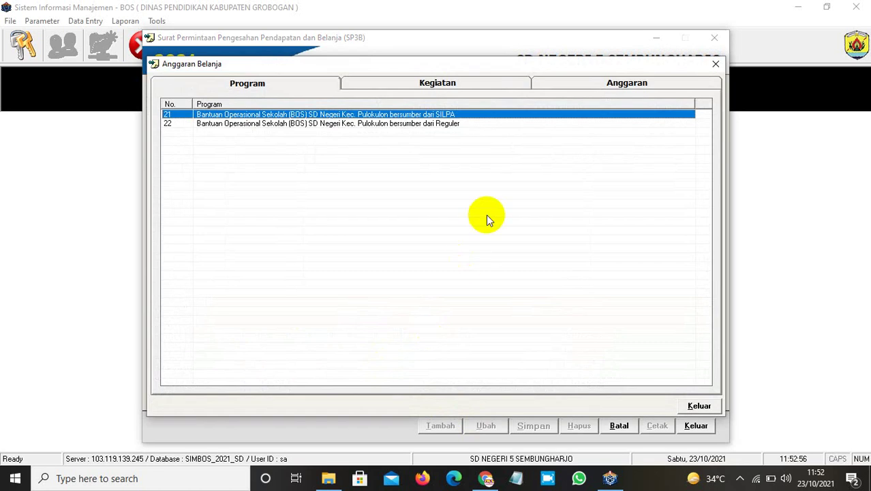
double_click(415, 130)
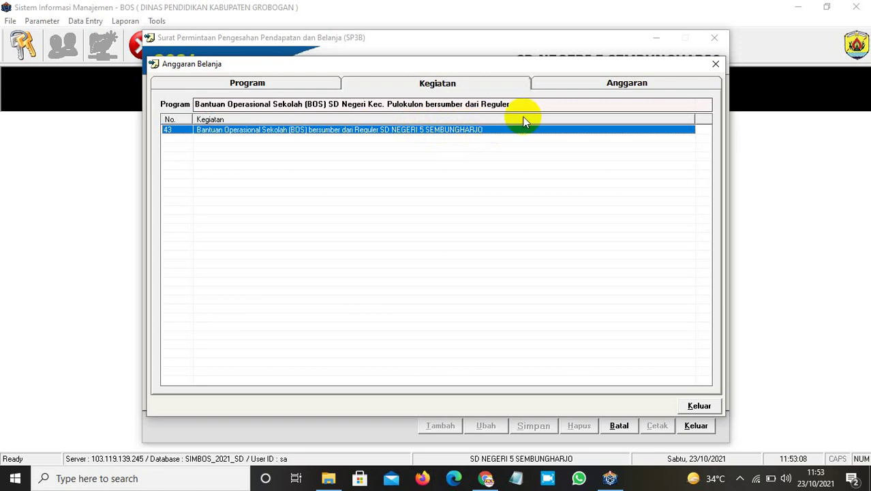
left_click(624, 83)
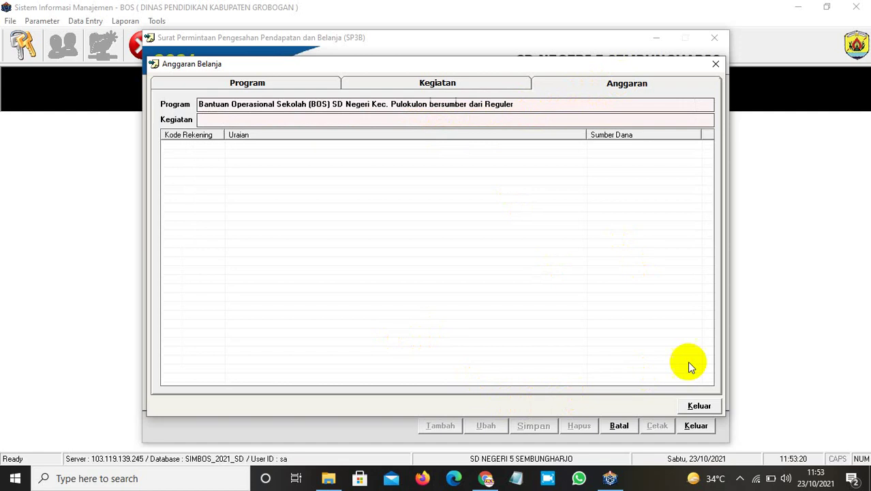
left_click(696, 407)
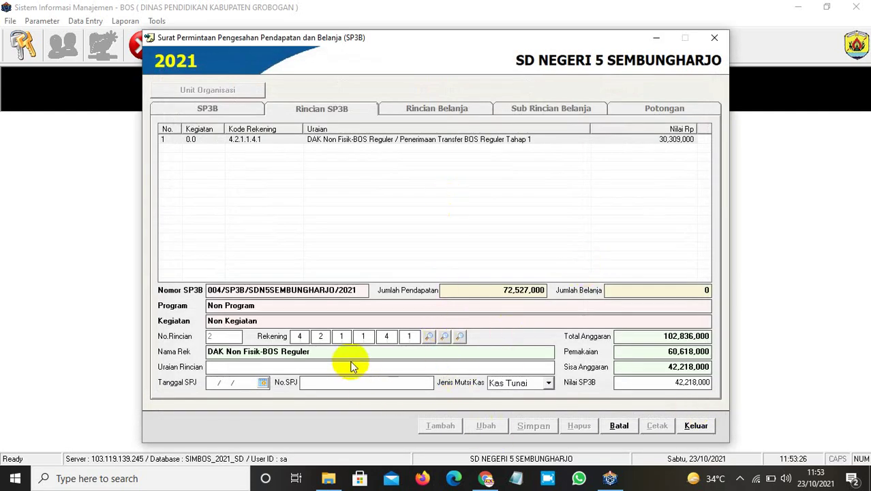
Choose the account Belanja Alat/Bahan untuk Kegiatan Kantor- Benda Pos under the BOS Reguler program and activity
left_click(427, 337)
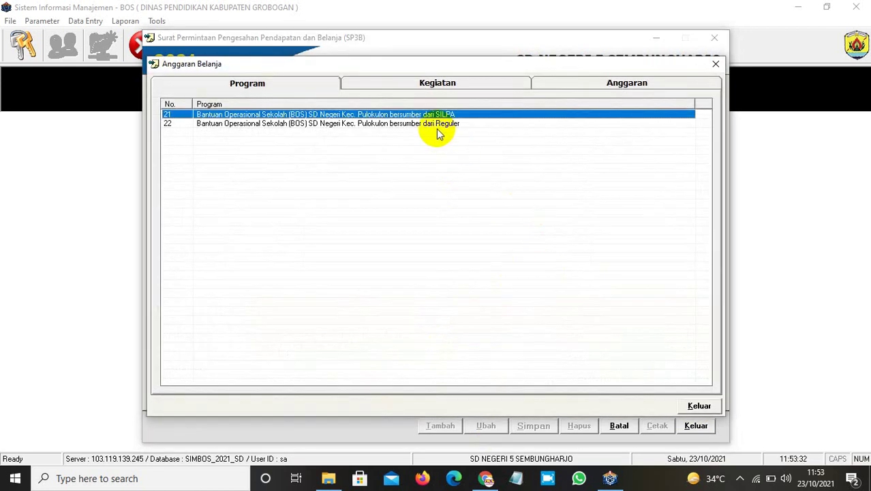
double_click(437, 125)
left_click(435, 132)
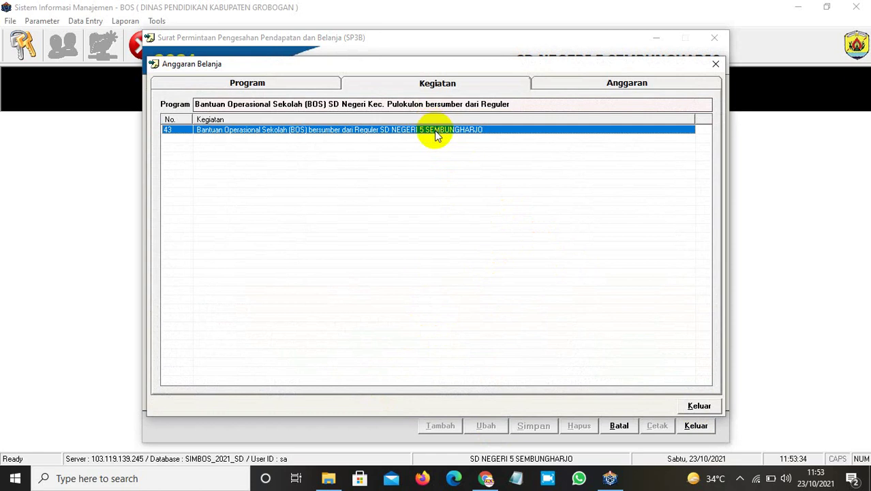
double_click(479, 133)
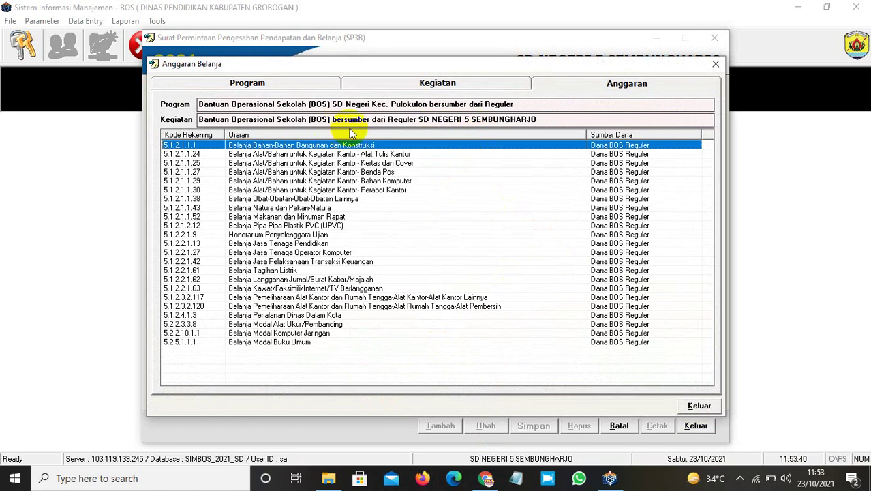
double_click(384, 174)
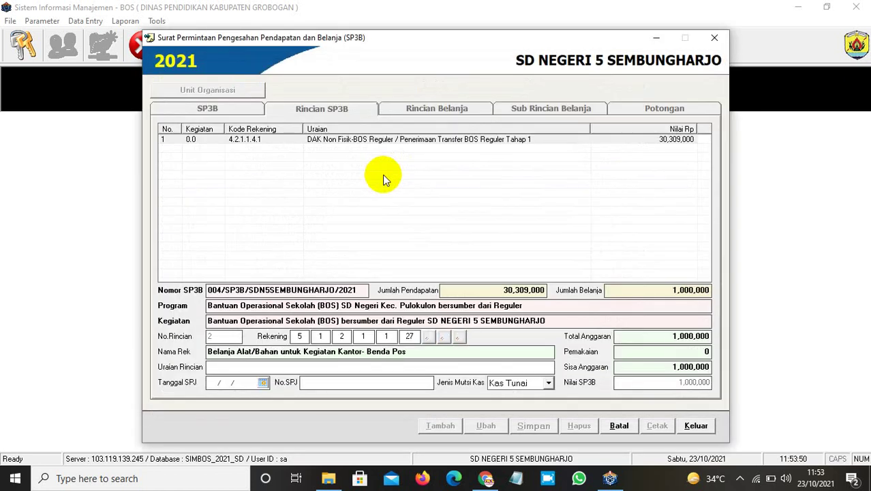
Describe the new detail as "Bayar Materai 10.000" in Uraian Rincian
left_click(333, 368)
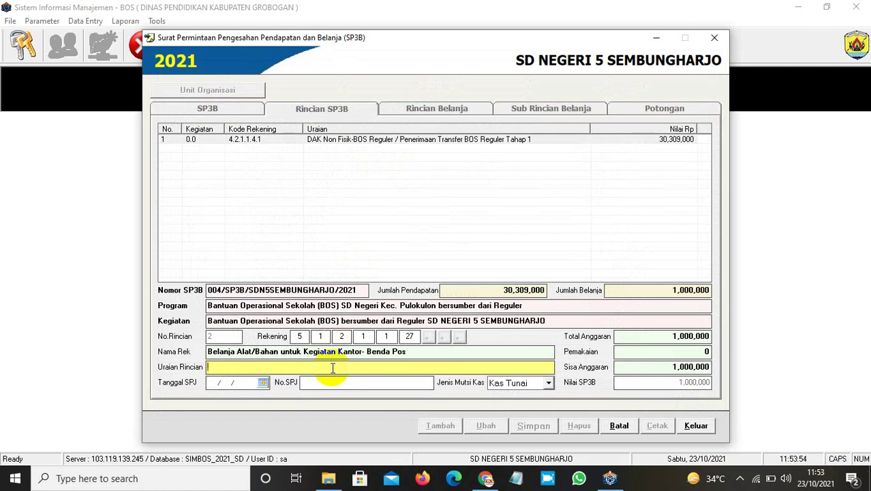
type("Bayar ")
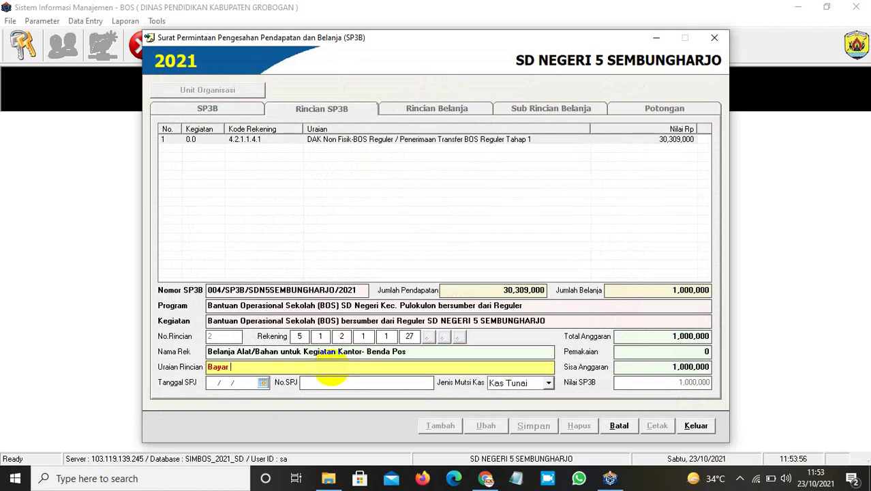
type("Materai 1")
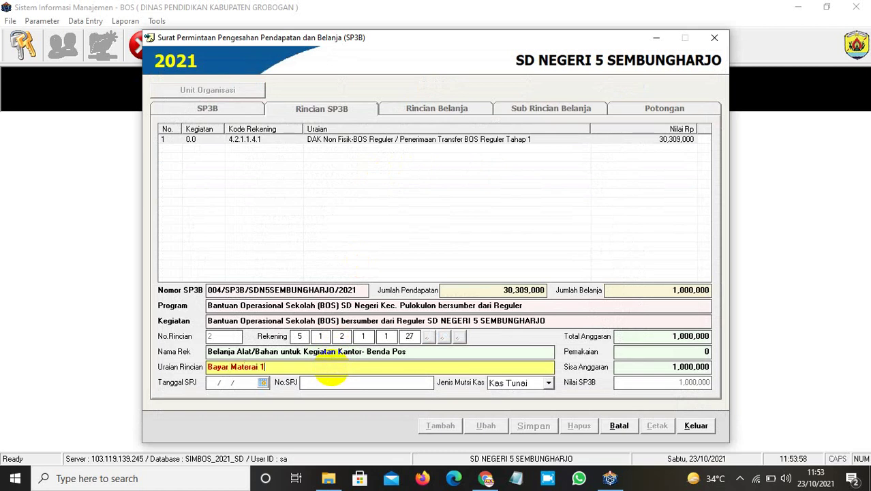
type("0.000")
Set the Tanggal SPJ of the new detail to 28/04/2021
left_click(211, 382)
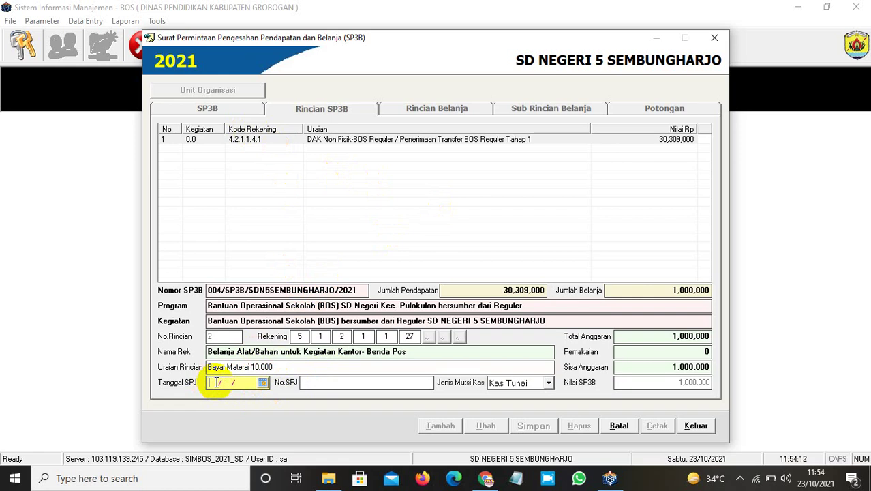
type("26")
key("BackSpace")
type("8")
left_click(207, 382)
left_click(218, 383)
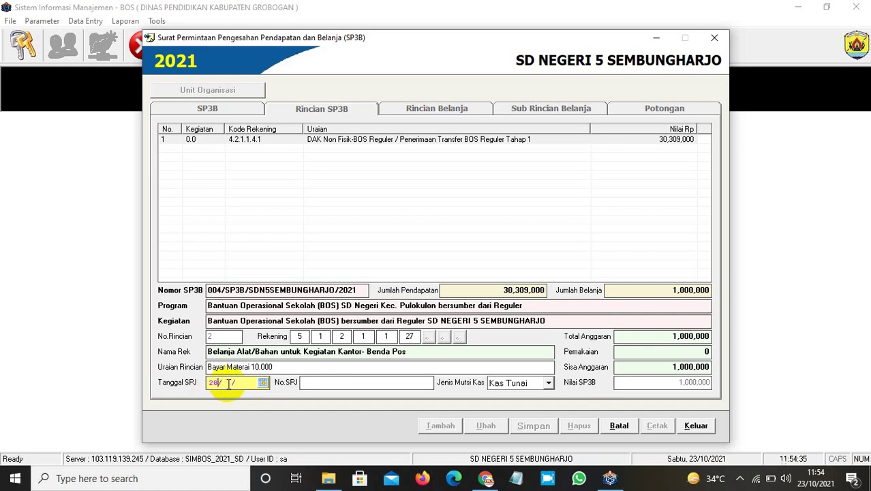
type("0720")
type("21")
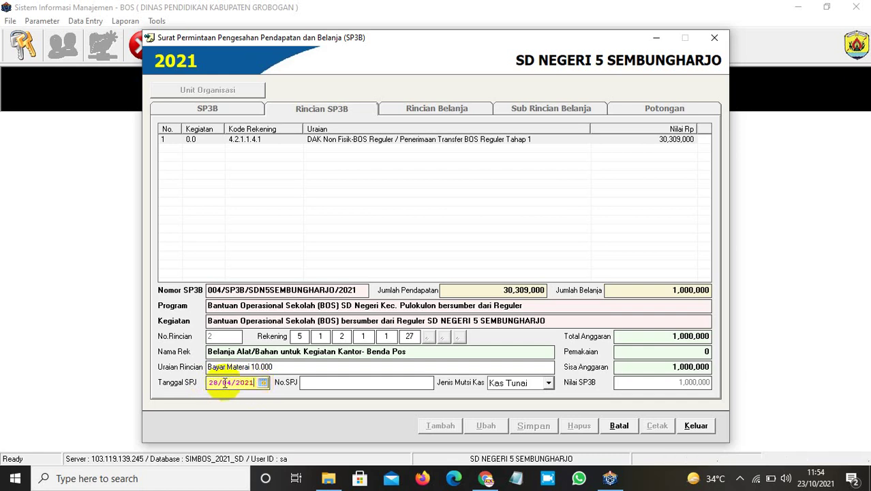
Try to set the Tanggal SPJ to 28/05/2021, outside the April period
left_click_drag(211, 384, 256, 383)
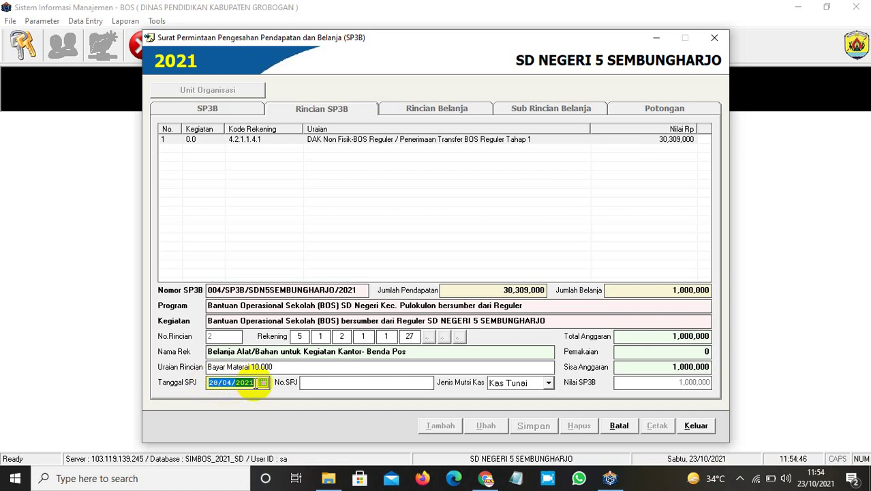
type("28/0")
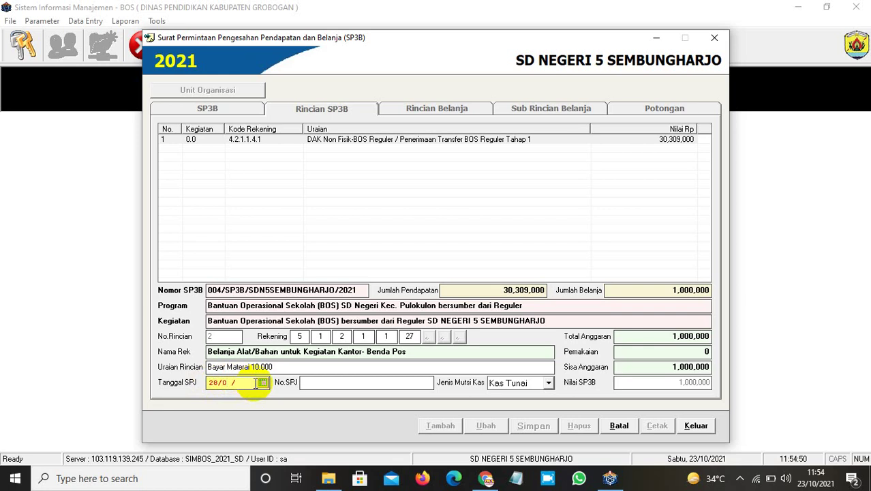
type("5/2021")
key("Tab")
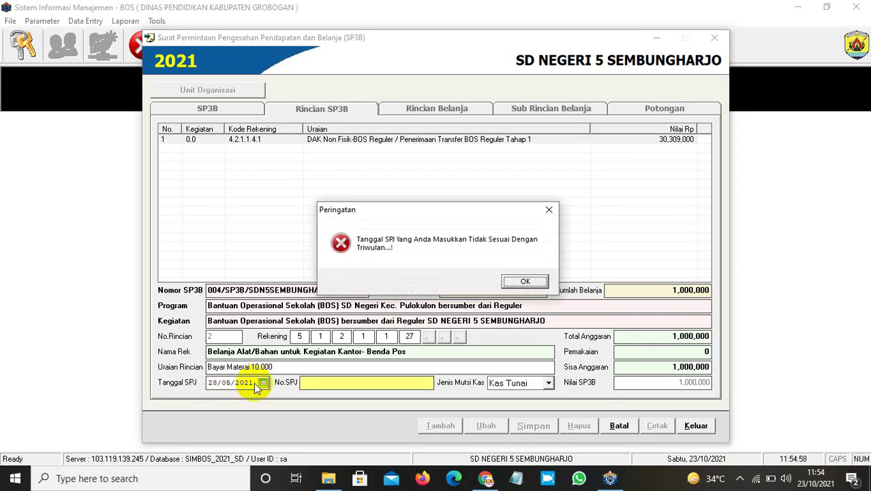
left_click(531, 282)
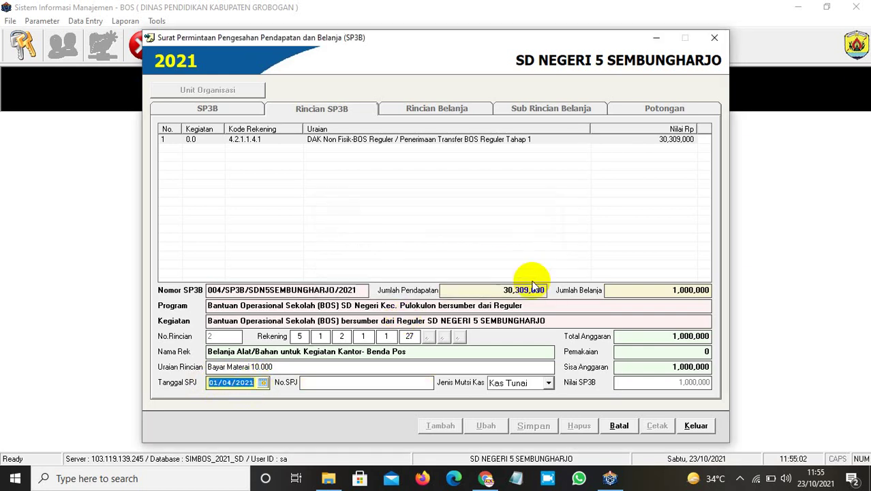
Set the Tanggal SPJ to 28/04/2021 and the No.SPJ to K/1/IV/2021
type("28/04/2021")
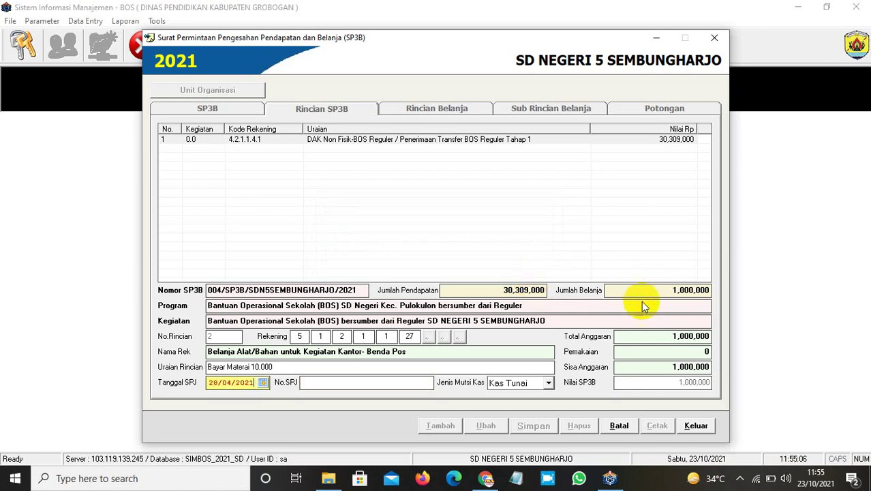
left_click(370, 382)
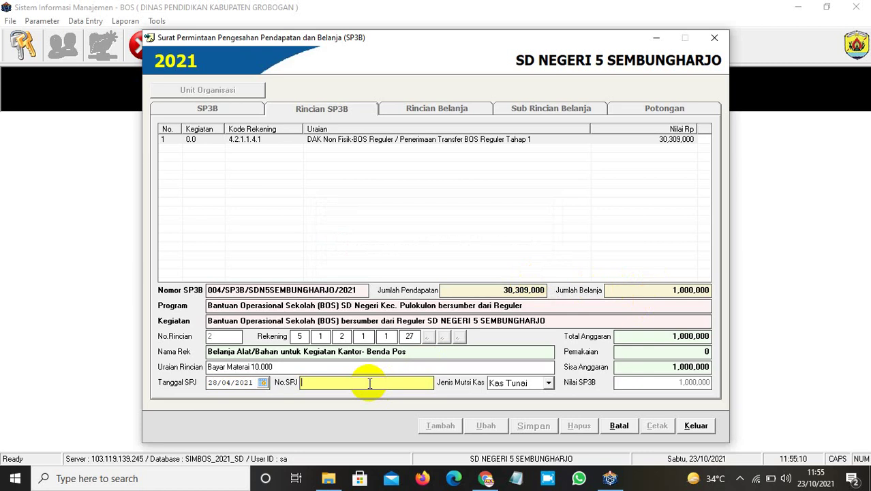
type("K/1")
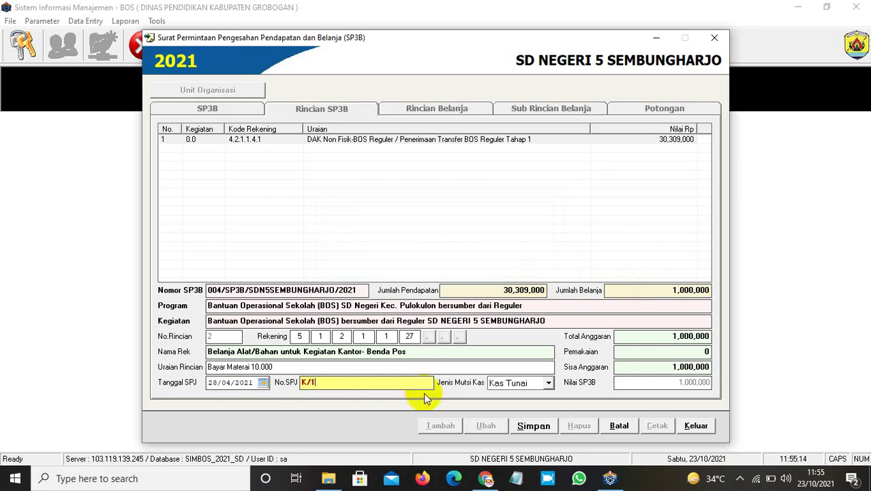
type("/IV/2021")
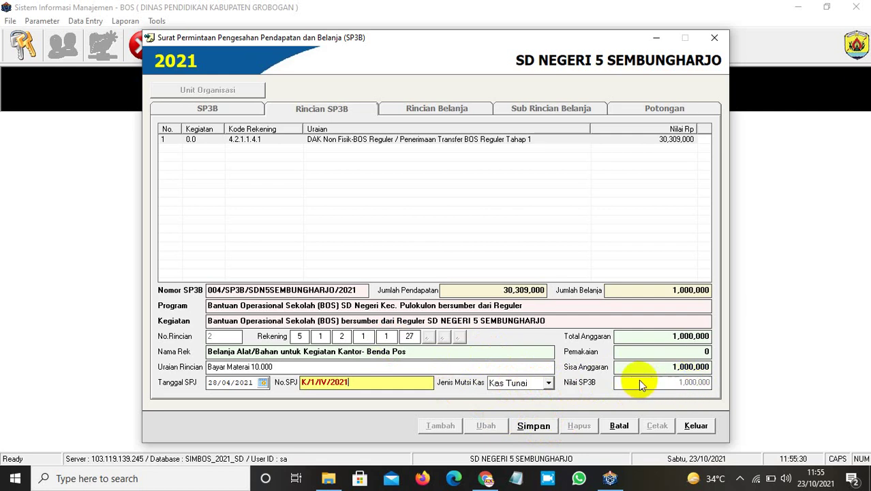
Try to save the Benda Pos spending detail with Kas Tunai as its cash mutation type
left_click(549, 382)
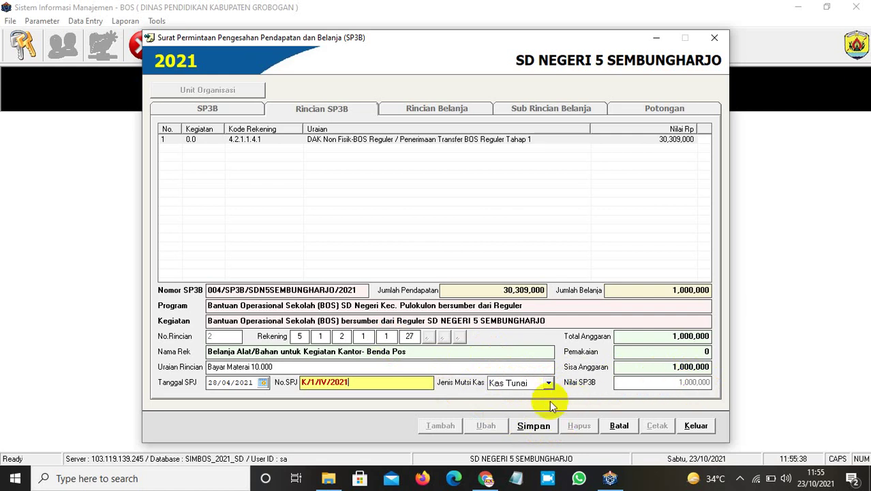
left_click(531, 425)
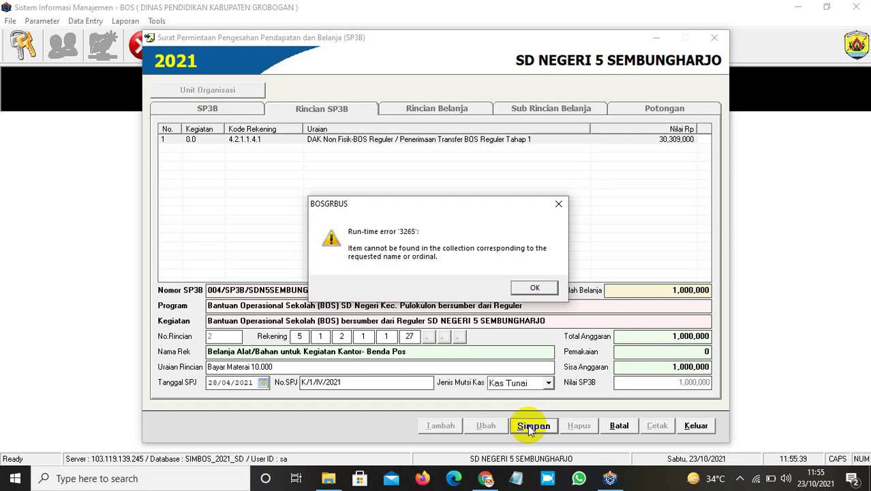
key("Return")
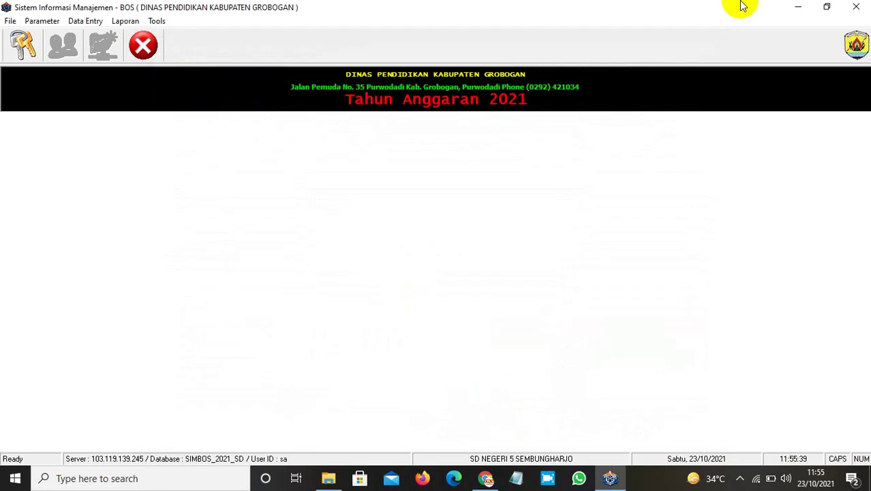
Restart SIMBOS2021 and log in with the account password
left_click(858, 7)
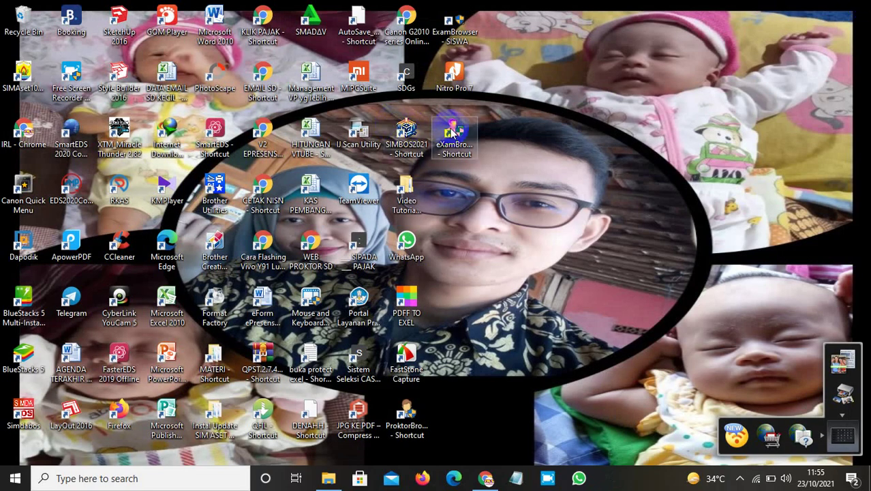
left_click(419, 133)
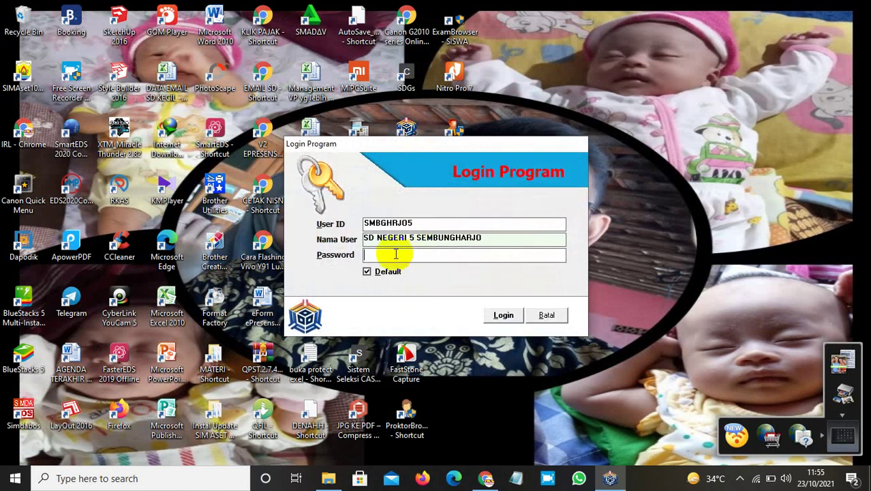
type("•••")
key("Return")
left_click(395, 253)
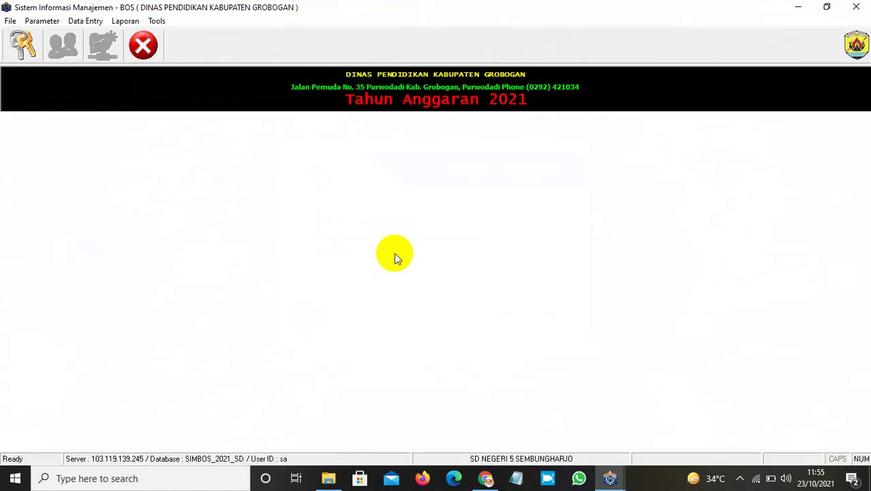
Open the SP3B data entry form and show the Rincian SP3B details of the April SP3B
left_click(85, 20)
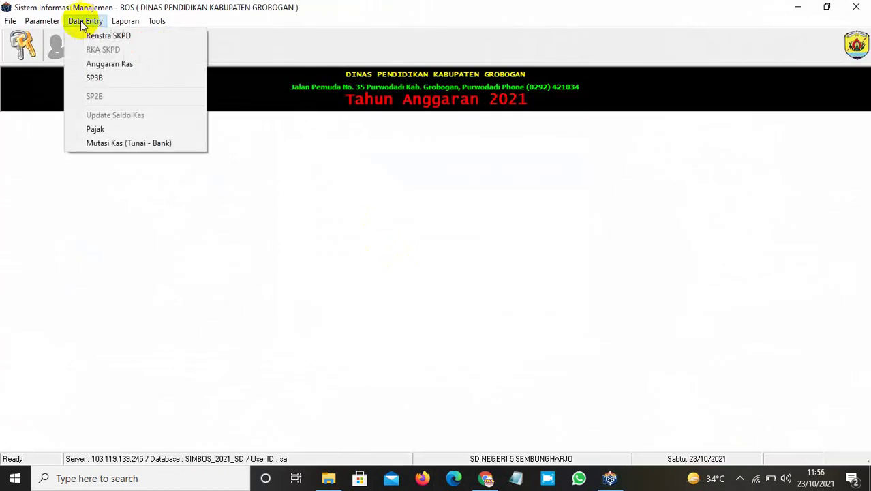
left_click(93, 81)
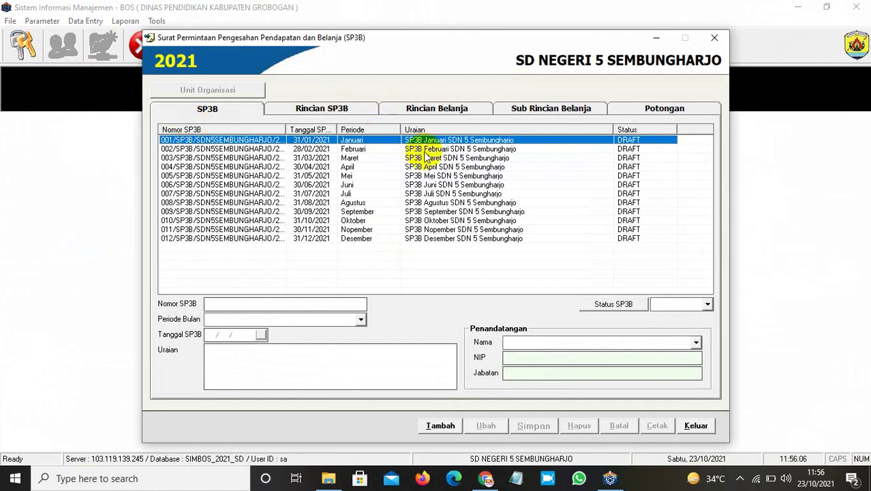
left_click(350, 168)
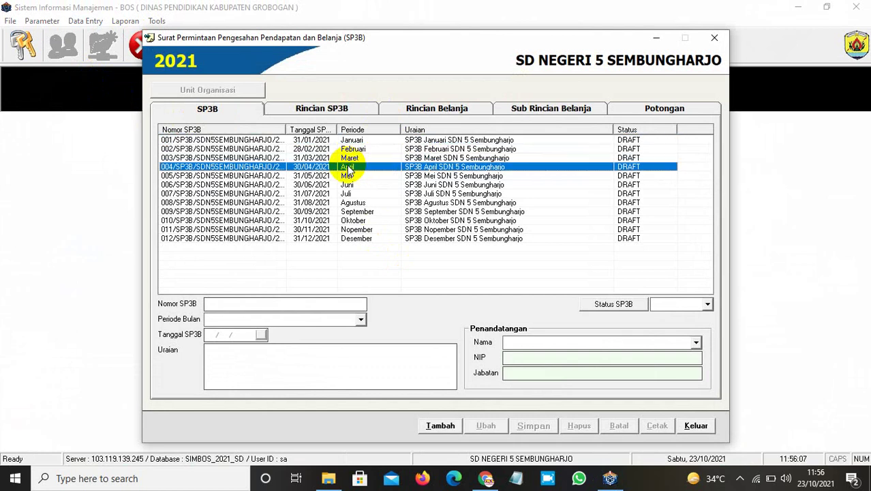
left_click(321, 111)
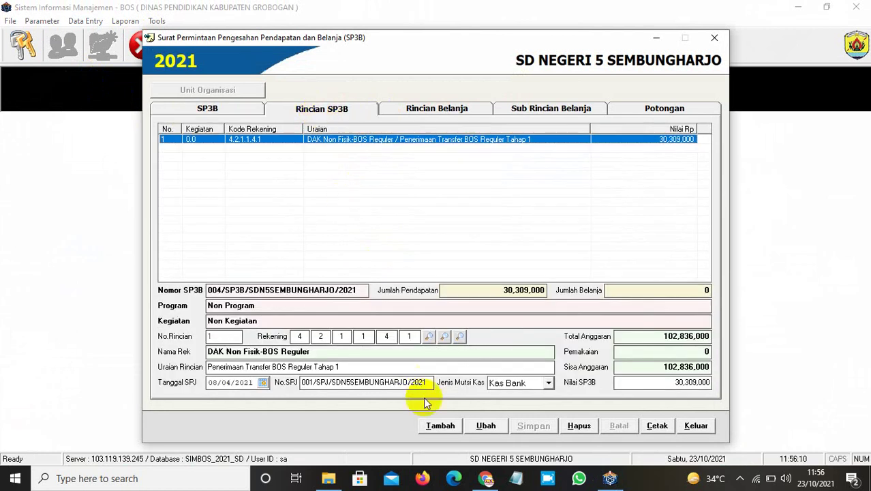
Start a new SP3B detail for the Belanja Alat/Bahan untuk Kegiatan Kantor- Benda Pos account under the BOS Reguler program and activity
left_click(440, 424)
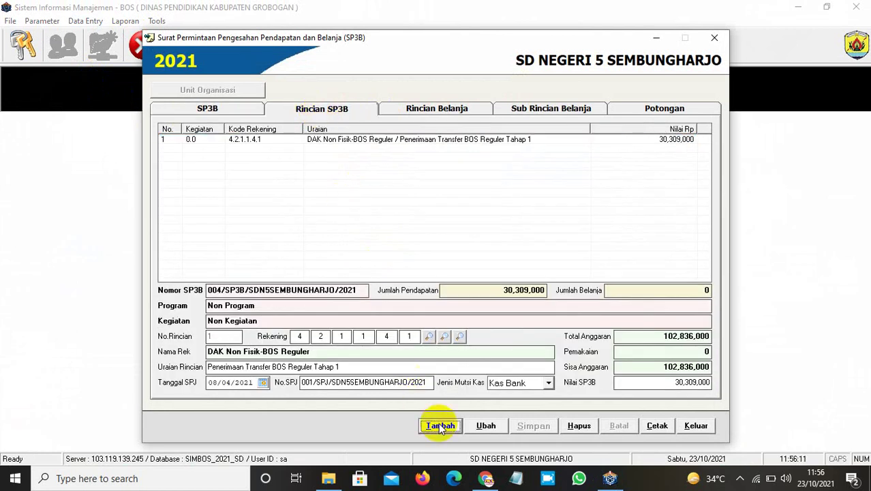
left_click(428, 338)
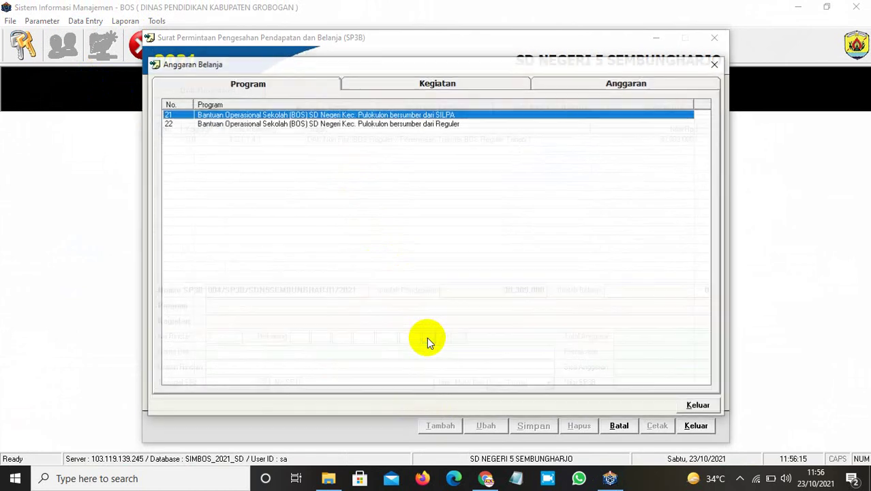
double_click(421, 124)
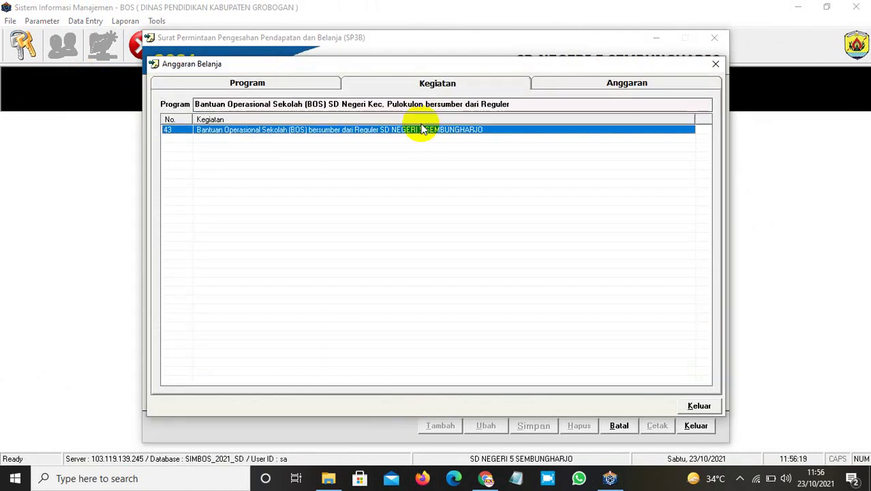
double_click(486, 129)
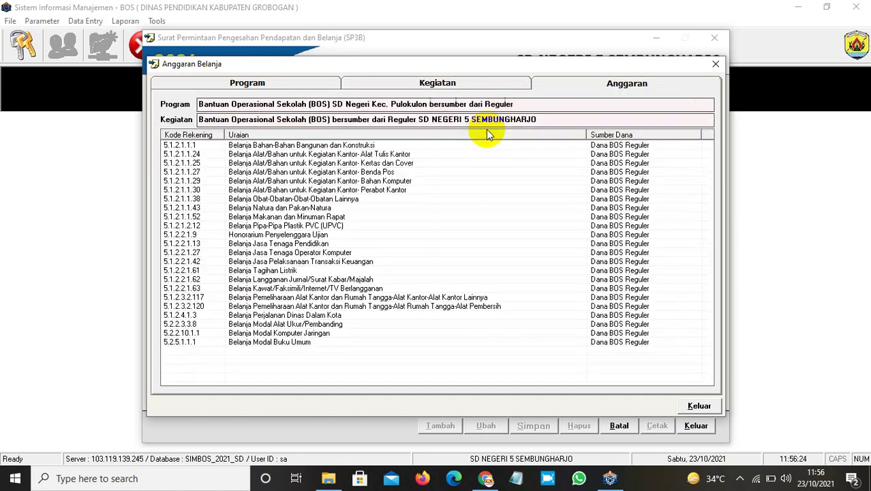
double_click(384, 173)
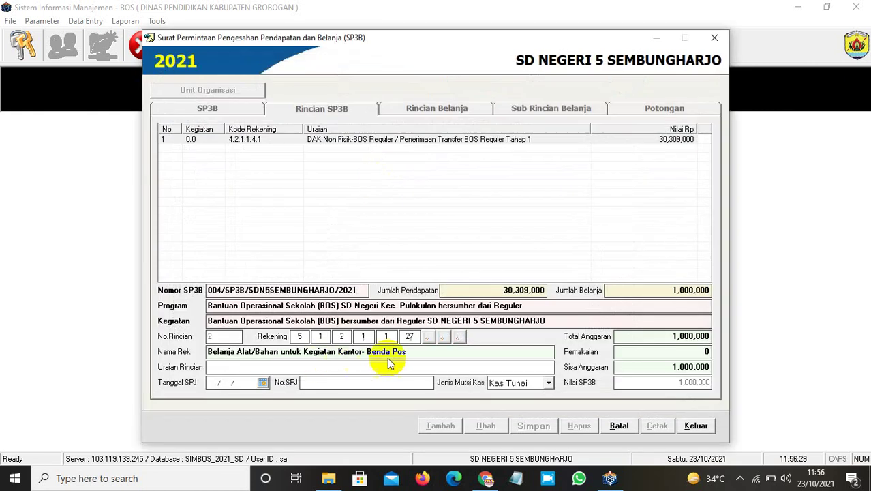
Set the Uraian Rincian to "Bayar Materai 10.000" and the Tanggal SPJ to 28/04/2021
left_click(292, 369)
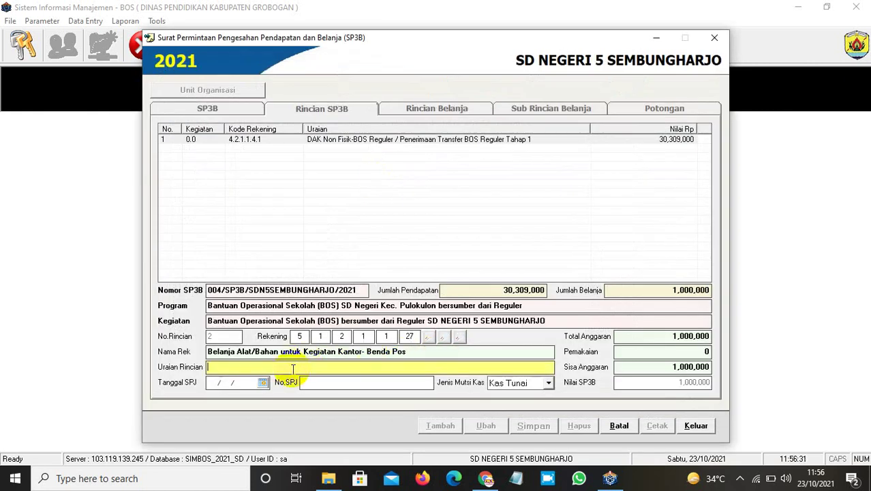
type("Bayar Materai 10.000")
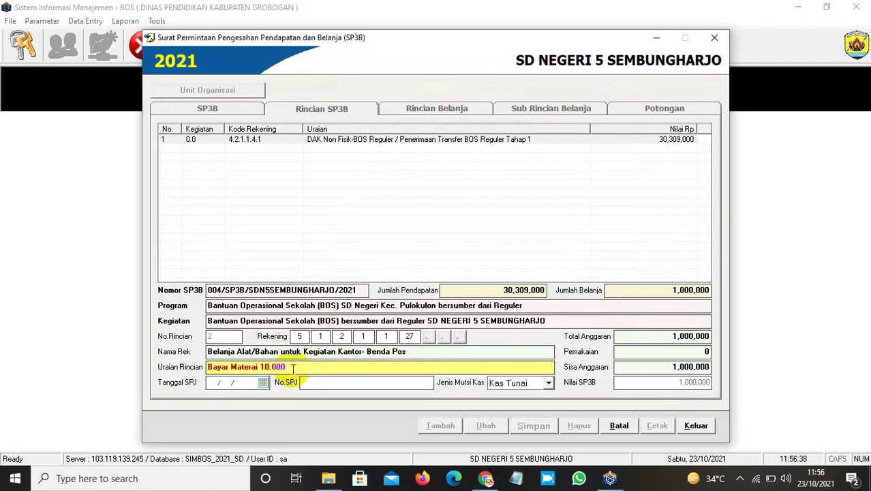
left_click(213, 383)
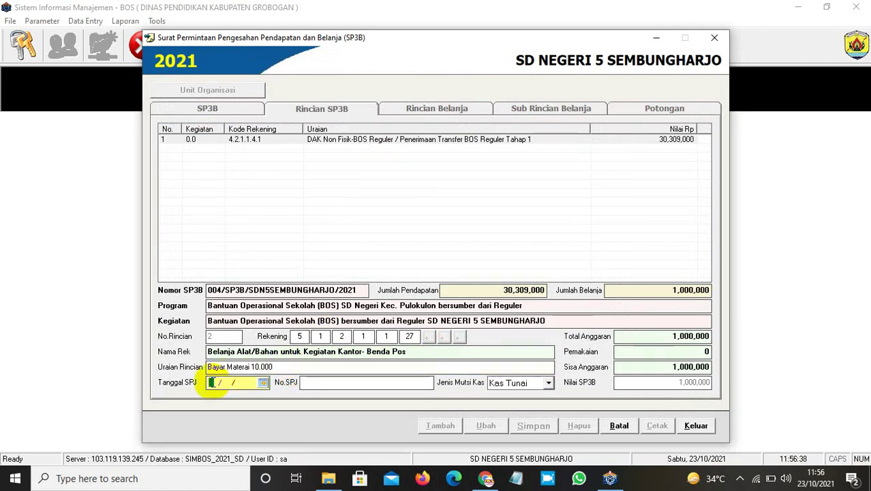
type("28/04/")
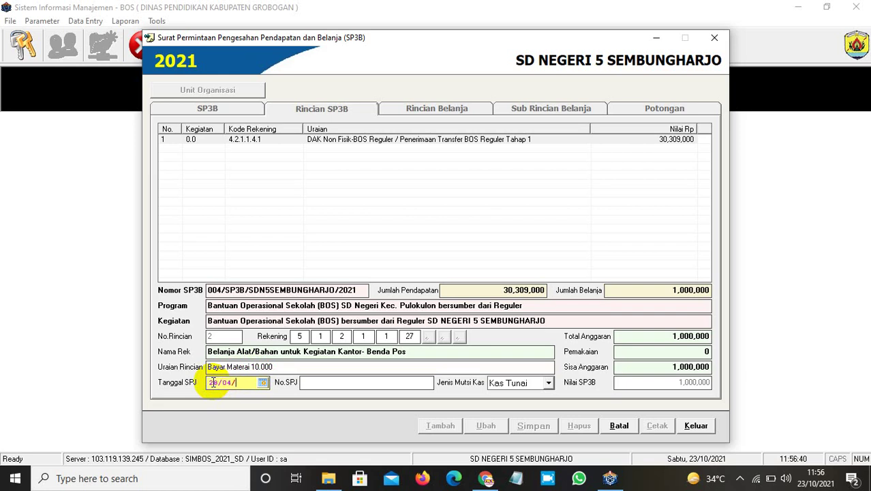
type("2021")
Set the No.SPJ to 123 and save the Benda Pos spending detail
left_click(314, 383)
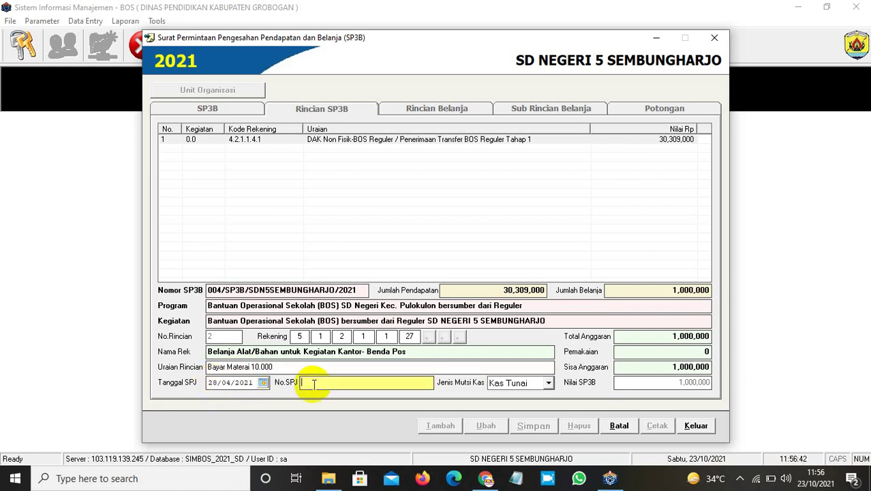
type("123")
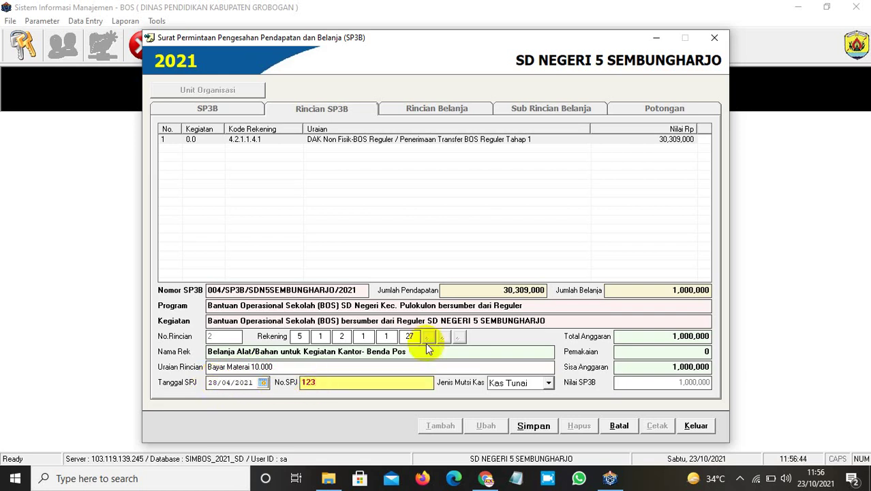
left_click(549, 426)
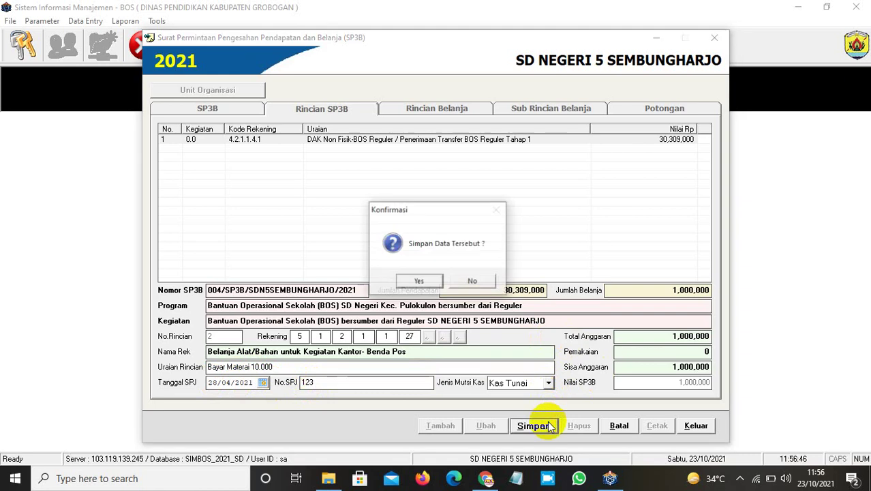
key("Return")
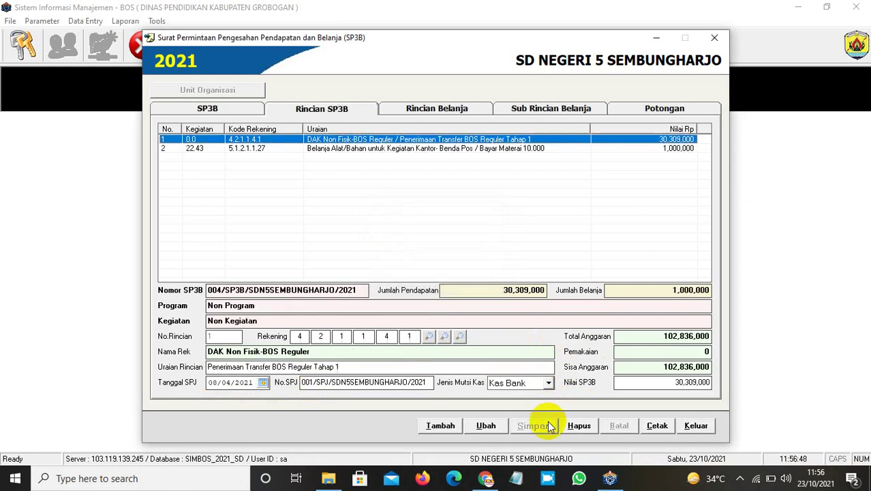
Add a Rincian Belanja entry under the Benda Pos detail, with Administrasi Kegiatan Sekolah as its use
left_click(651, 150)
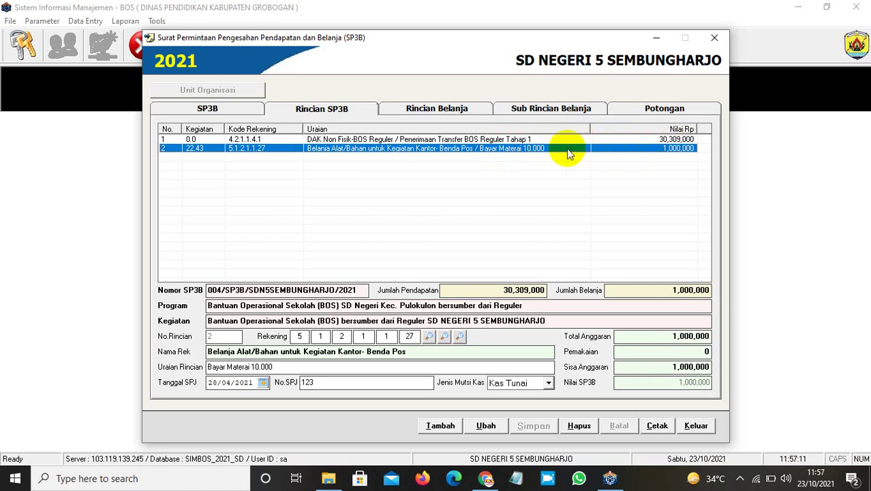
left_click(551, 151)
double_click(551, 151)
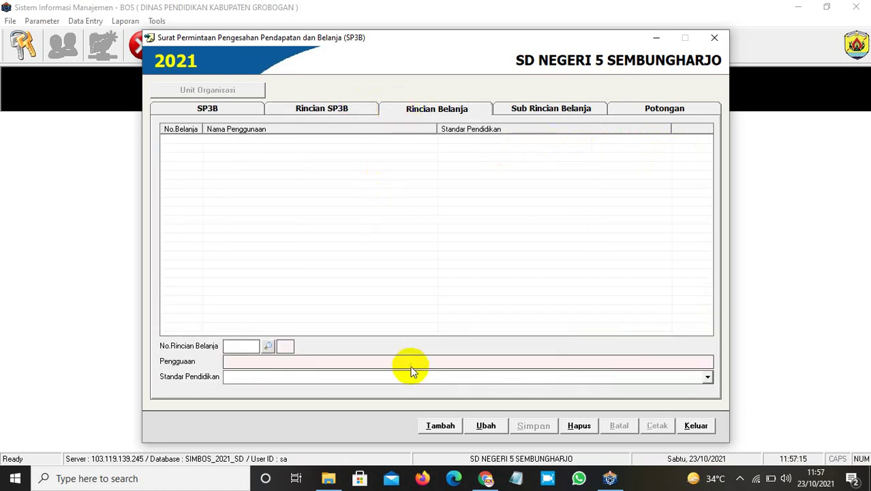
left_click(439, 425)
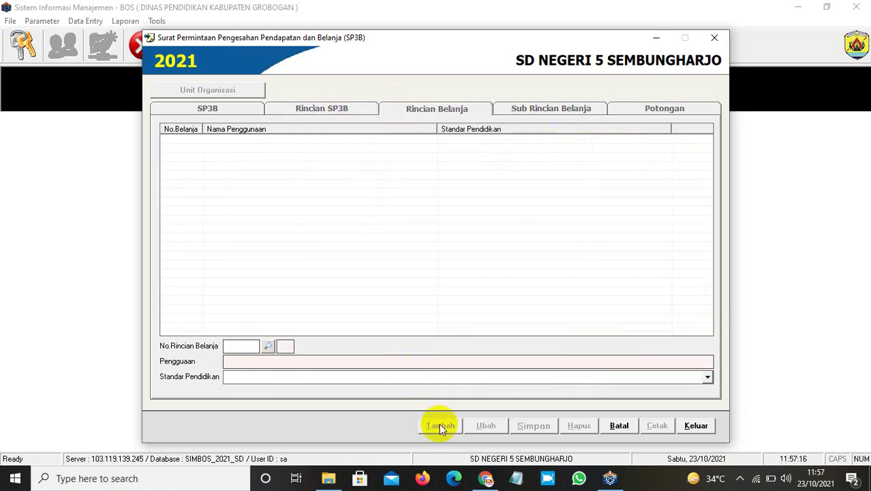
left_click(270, 348)
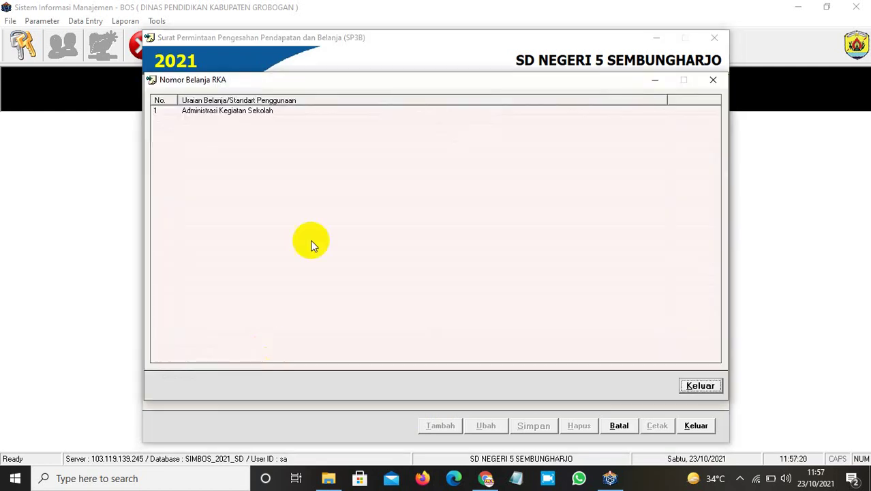
double_click(269, 112)
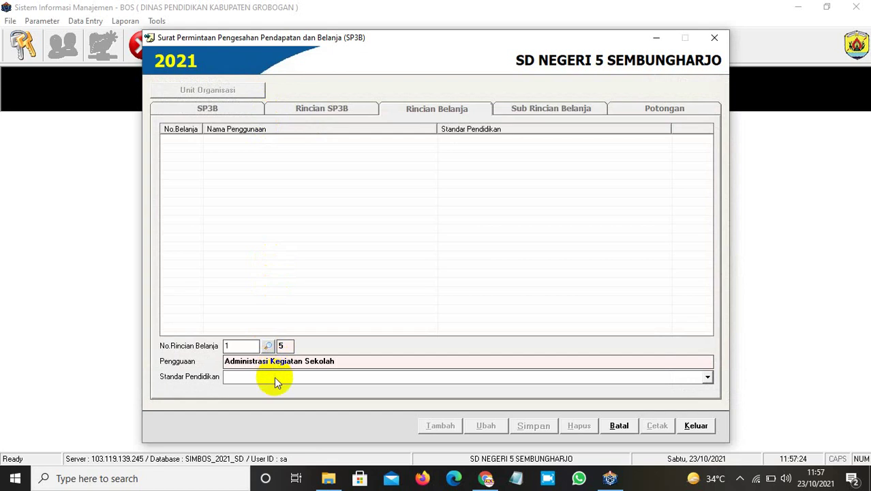
Set the Standar Pendidikan to Pengembangan Standart Pembiayaan and save the Rincian Belanja entry
left_click(275, 379)
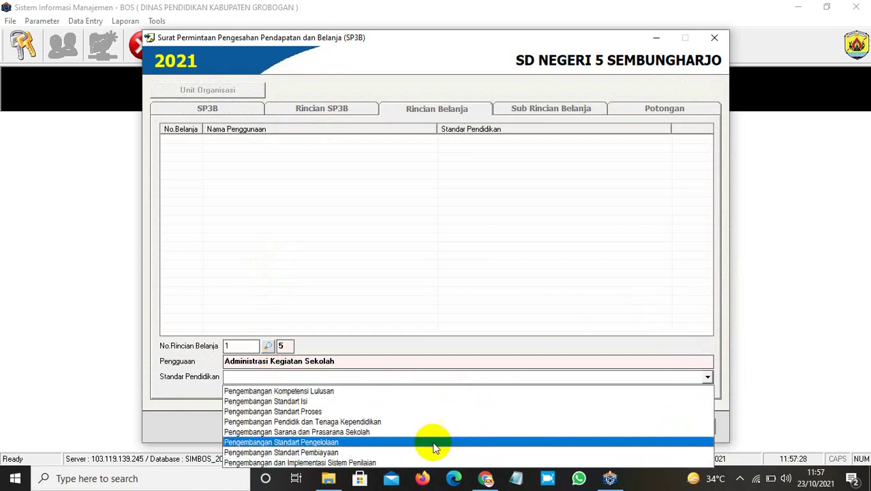
left_click(341, 455)
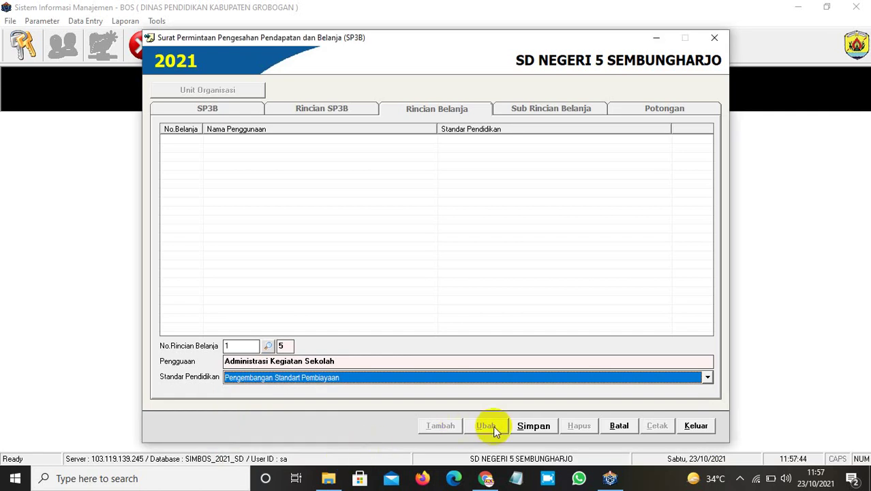
left_click(534, 426)
key("Return")
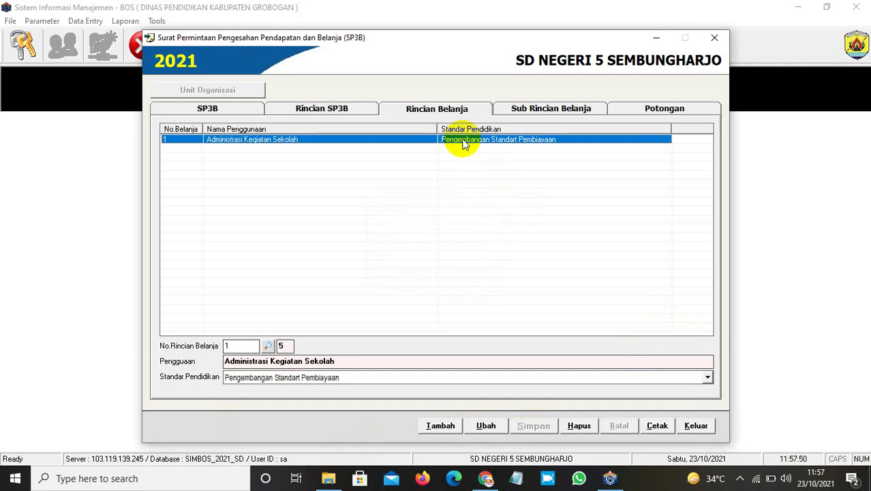
Start a new Sub Rincian Belanja item and pick Materai 10000 from the RKA goods
left_click(551, 110)
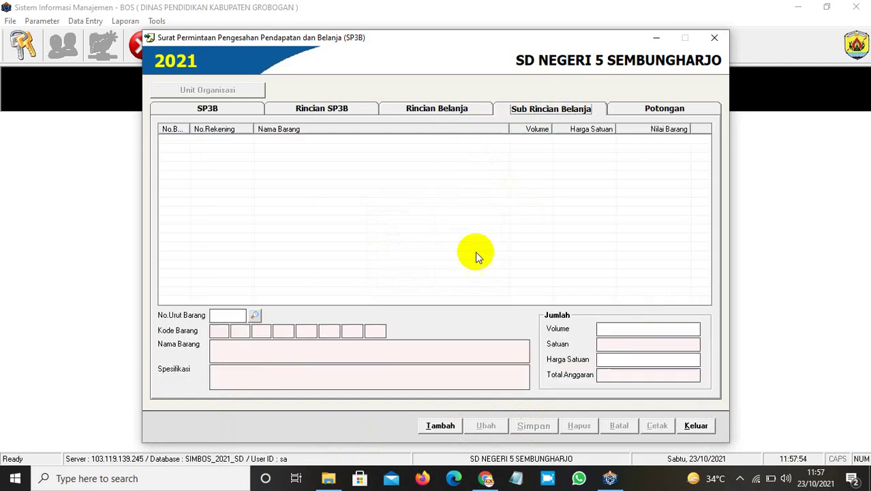
left_click(438, 427)
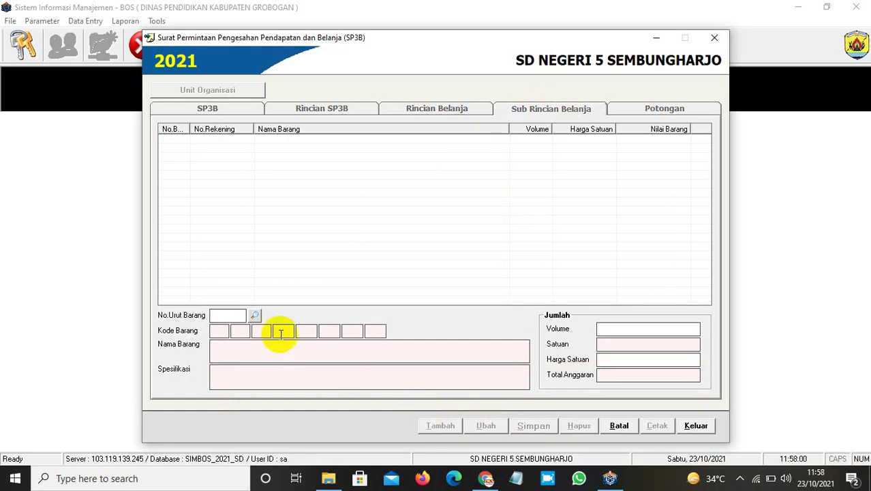
left_click(255, 316)
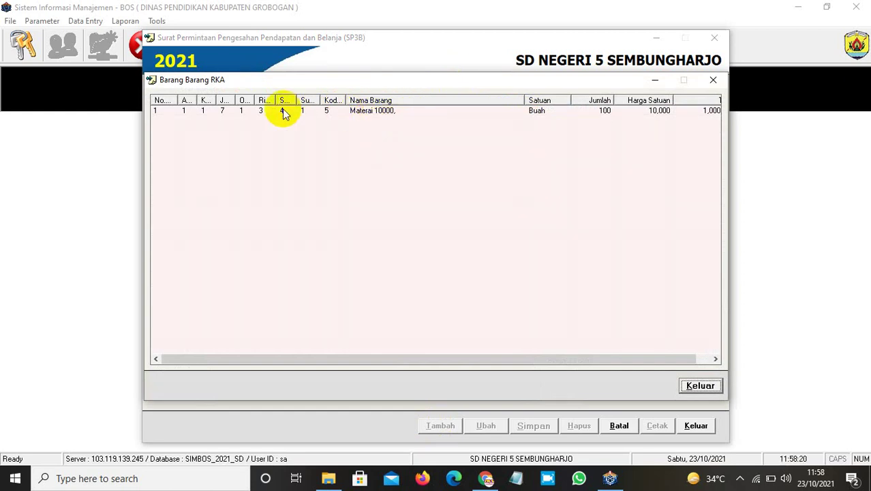
double_click(385, 113)
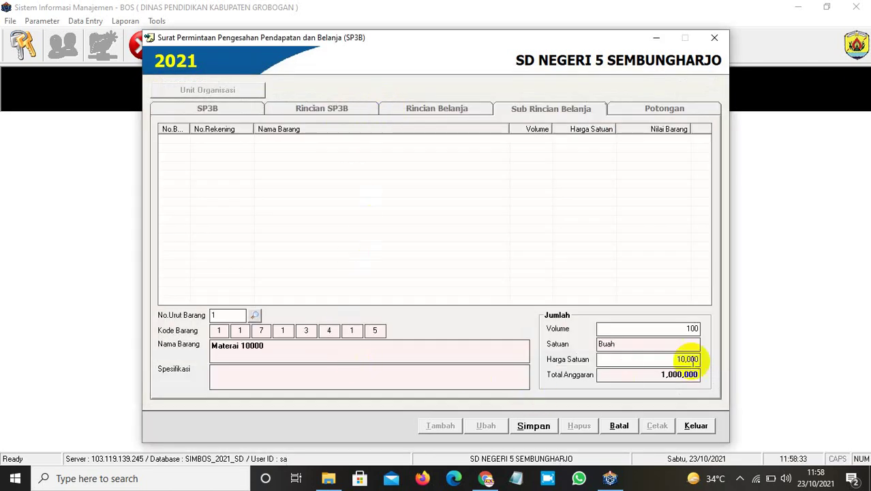
Set the Materai 10000 volume to 10 and save the item
left_click_drag(680, 328, 699, 328)
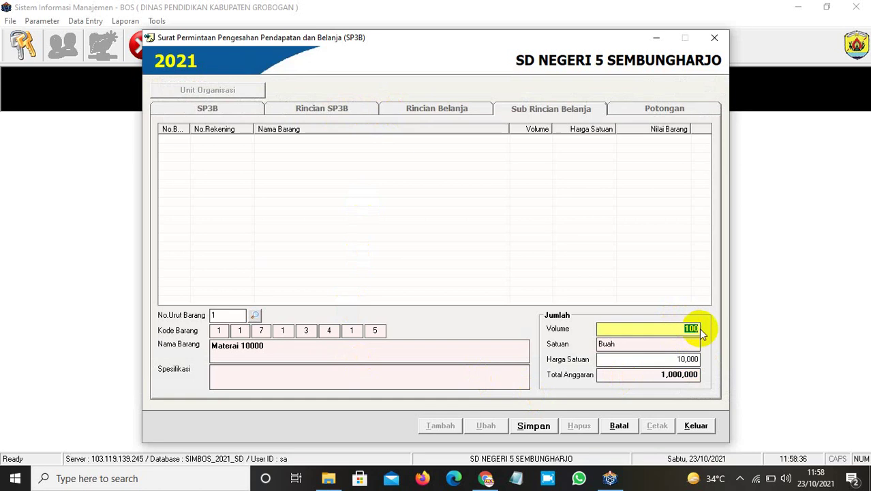
type("10")
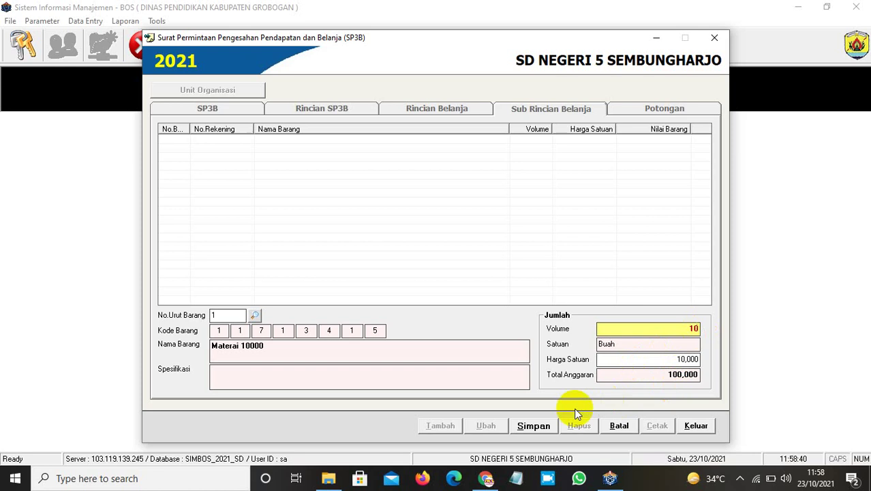
left_click(545, 427)
key("Return")
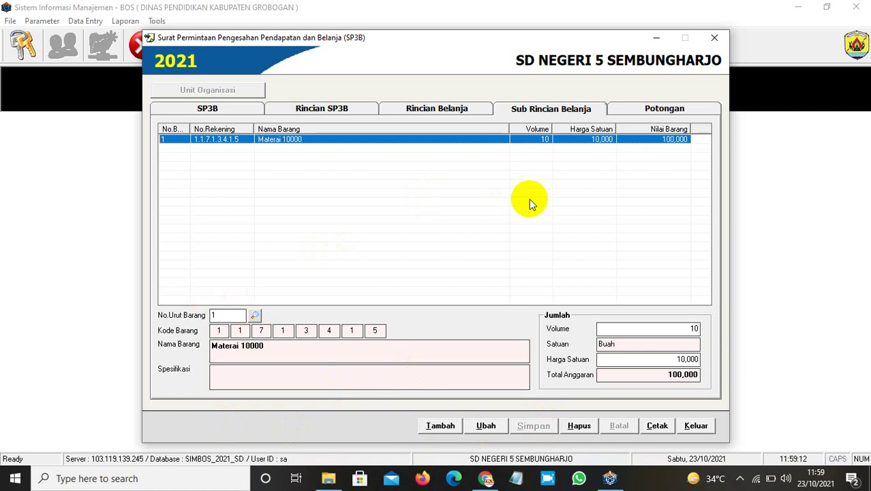
left_click(444, 427)
left_click(441, 426)
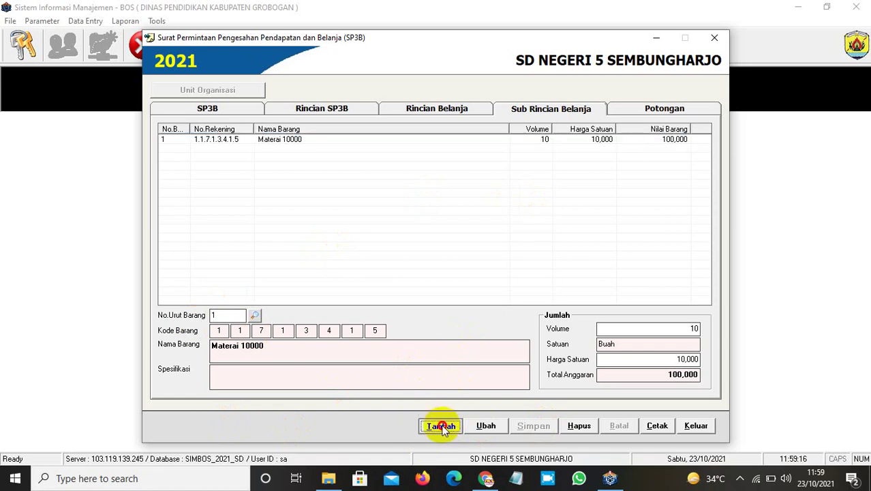
left_click(254, 316)
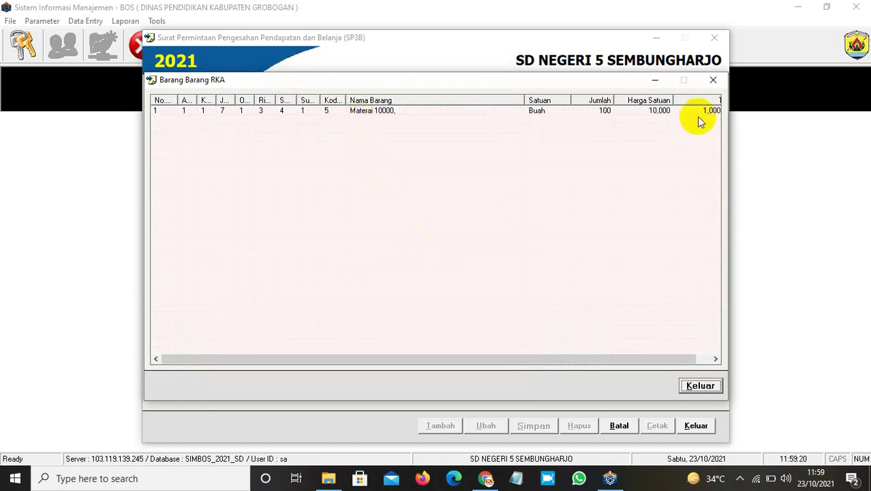
left_click(710, 79)
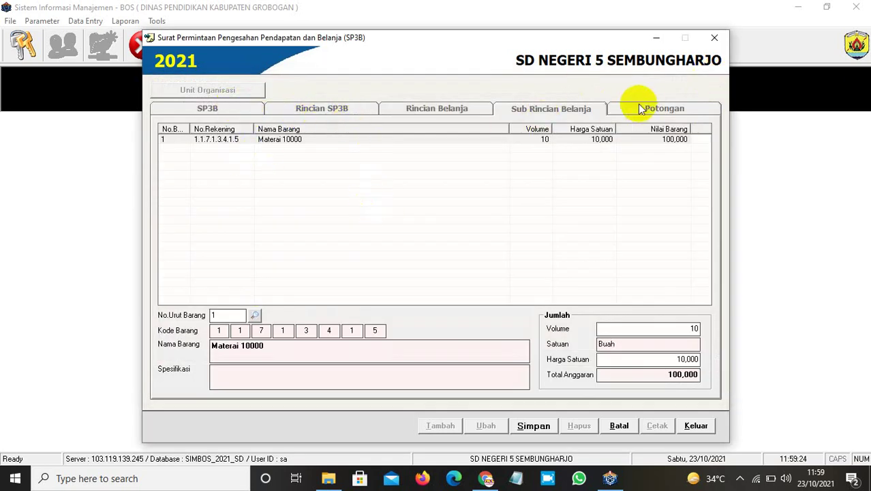
left_click(643, 137)
left_click(613, 425)
key("Return")
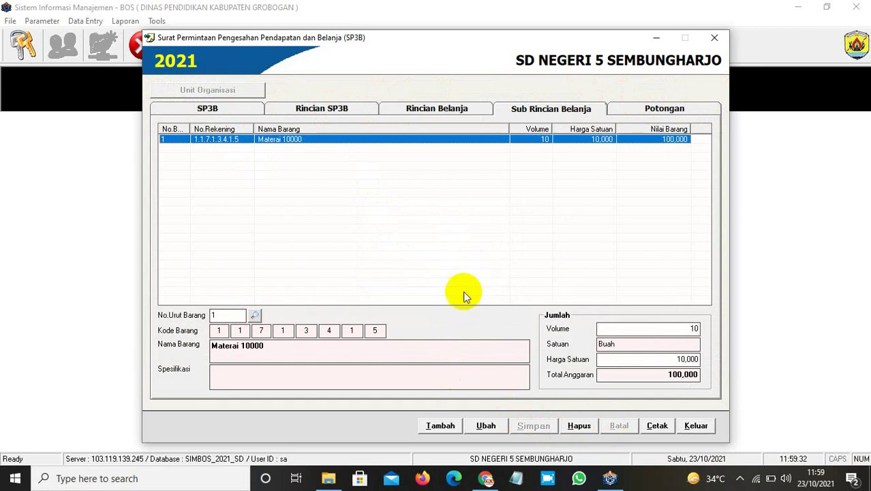
Review the Rincian SP3B details and the April entry in the SP3B list
left_click(302, 110)
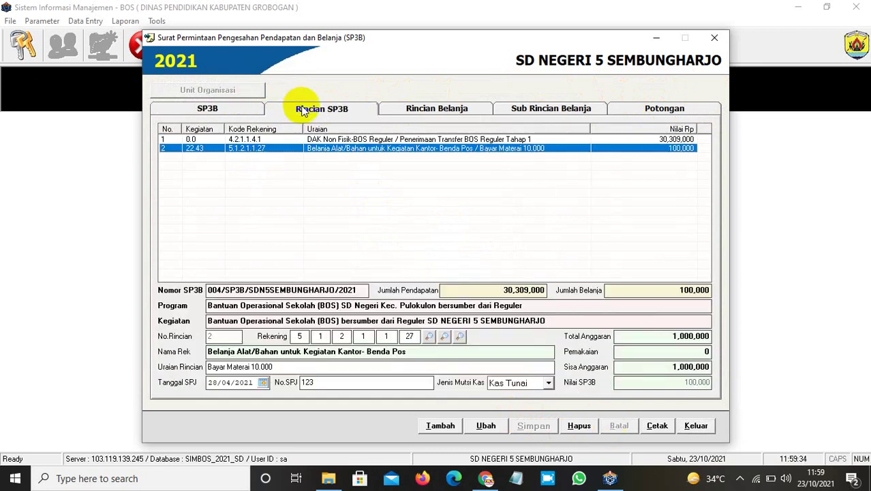
left_click(232, 109)
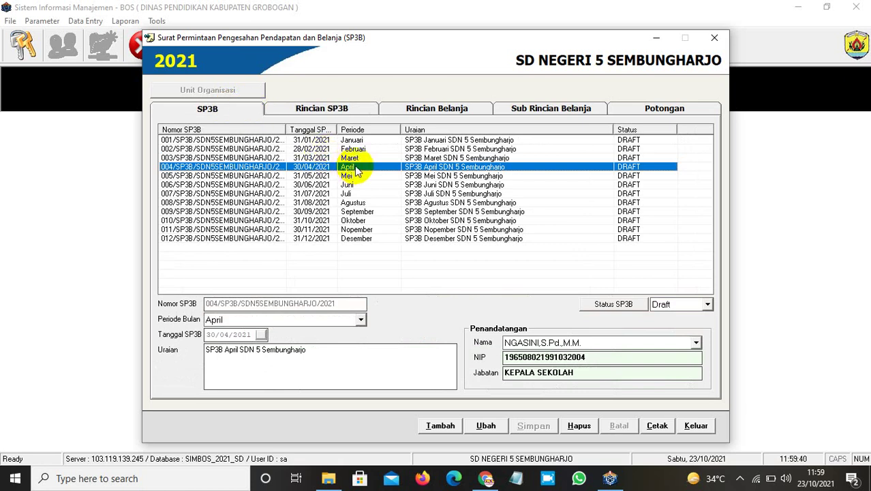
left_click(323, 109)
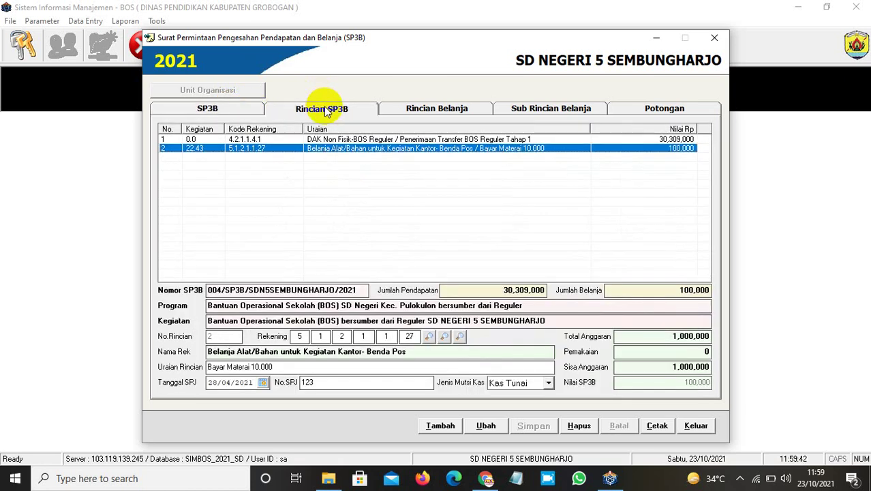
Start a new Rincian SP3B entry for Belanja Makanan dan Minuman Rapat (5.1.2.1.1.52) under the BOS program sourced from Reguler
left_click(441, 426)
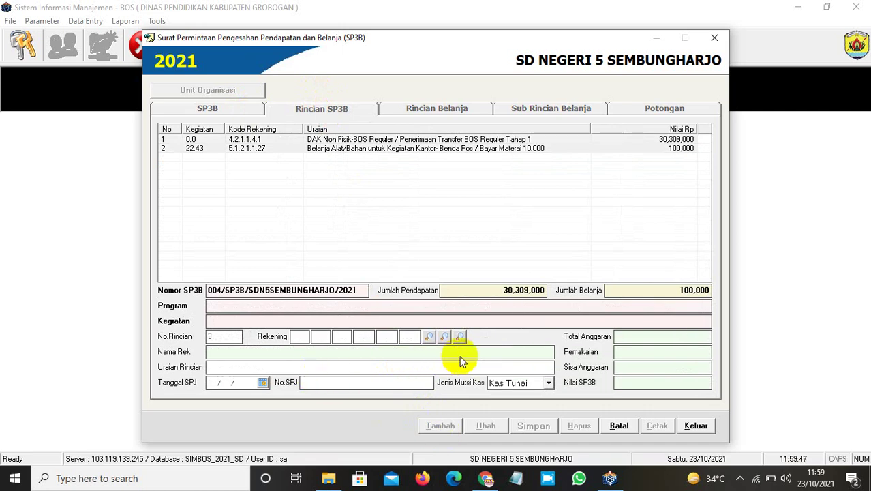
left_click(428, 336)
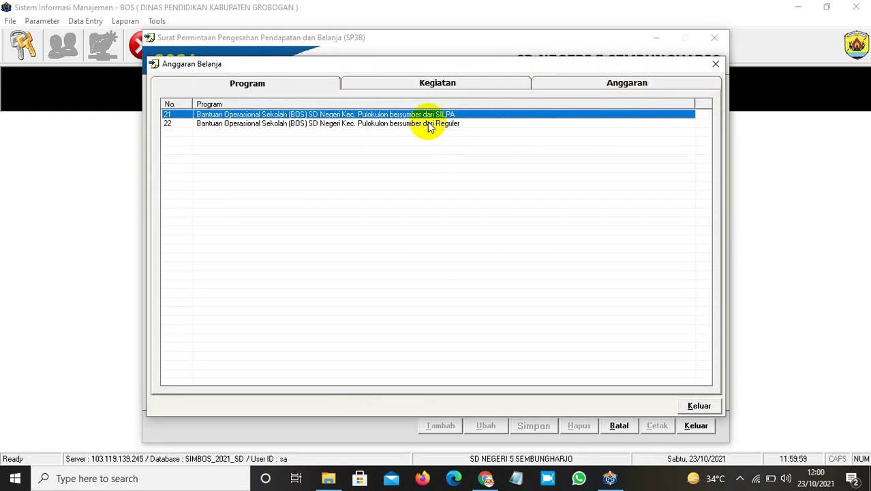
double_click(429, 124)
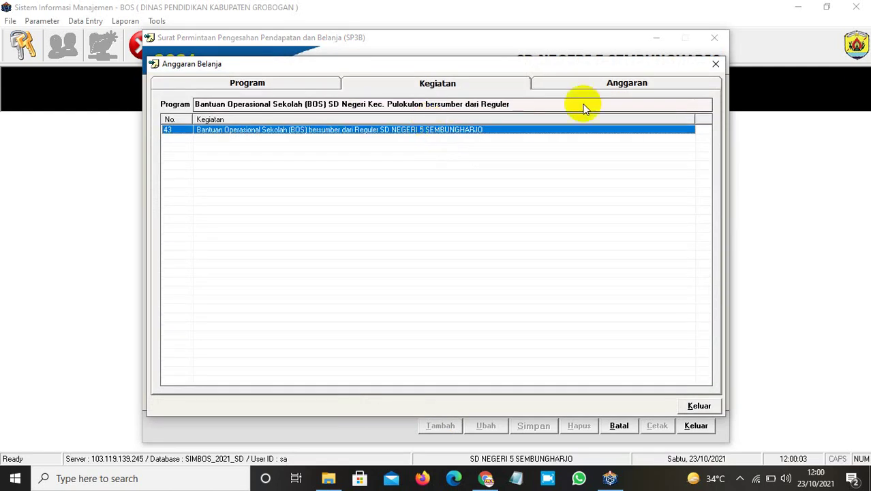
left_click(570, 81)
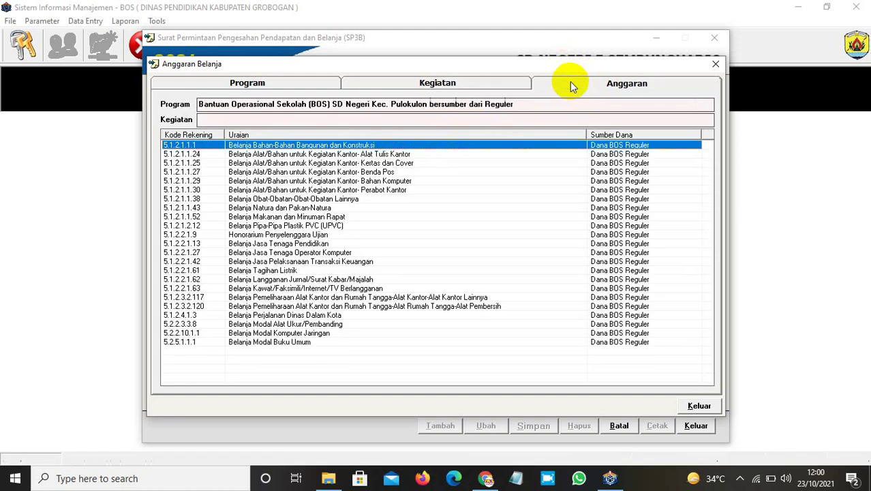
left_click(355, 217)
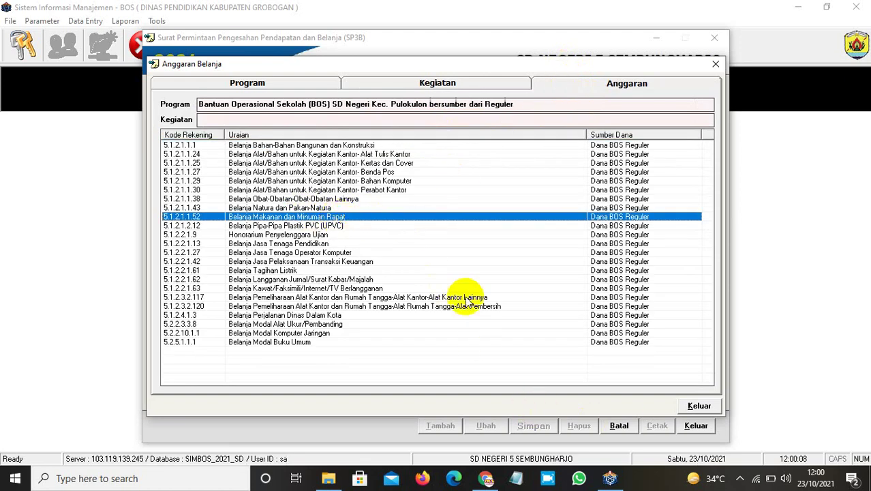
double_click(361, 218)
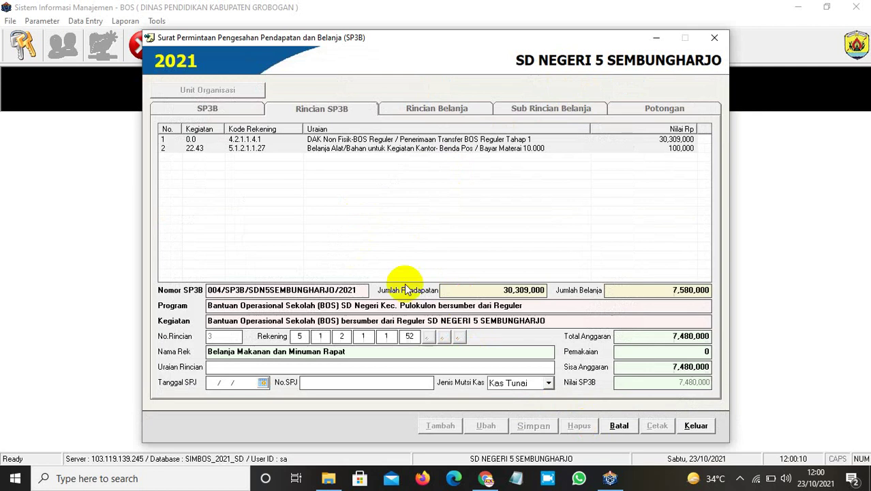
Enter "Bayar Konsumsi Pelaksanaan PTS" as the Uraian Rincian of the new entry
left_click(311, 367)
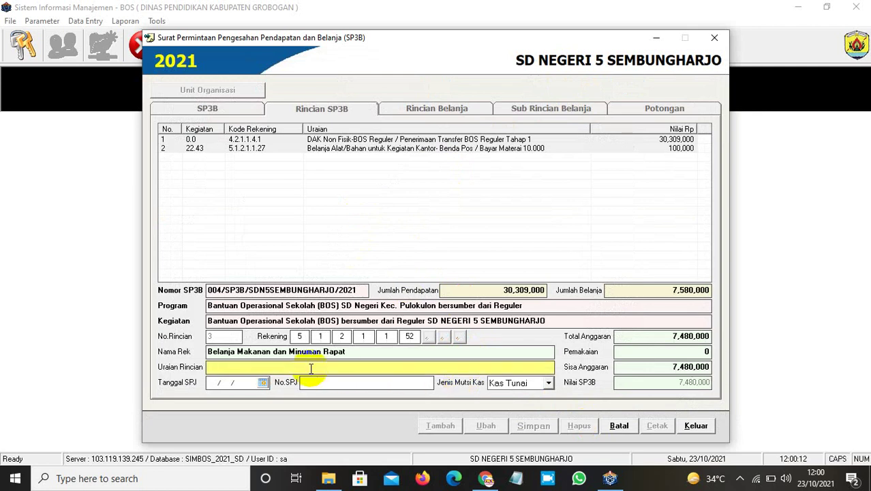
type("Pe")
key("BackSpace")
type("Bayar Konsumsi ")
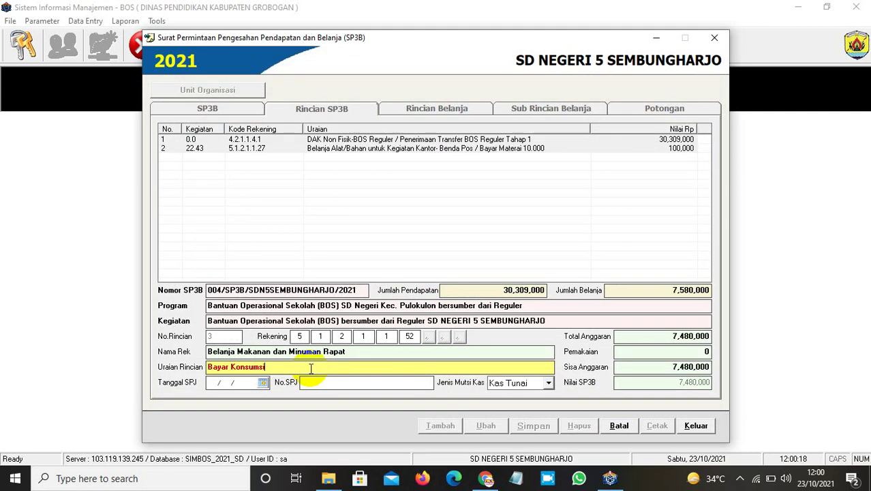
type("Pelaksanaan ")
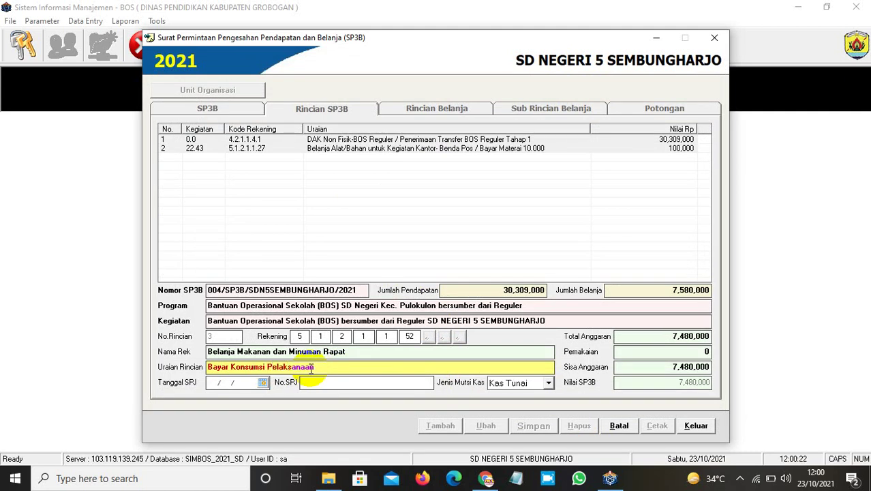
type("PTS")
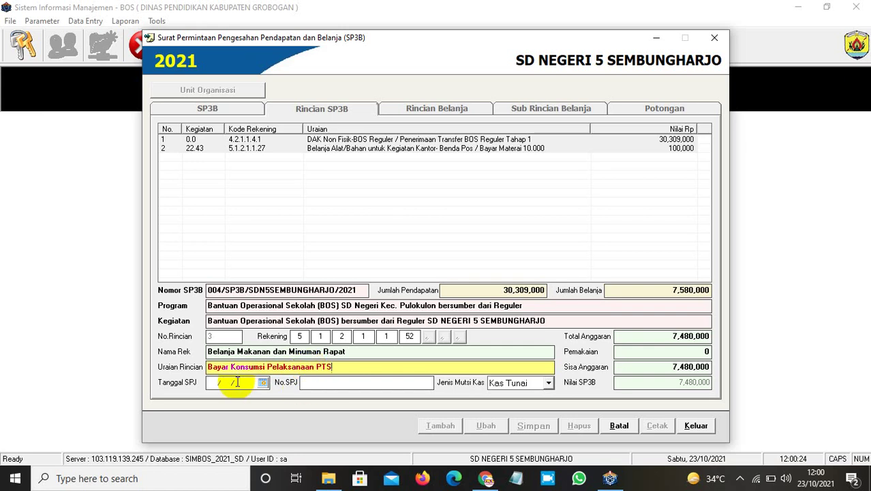
Set the Tanggal SPJ to 28/04/2021 and the No.SPJ to 123, and save the Rincian SP3B entry
left_click(212, 384)
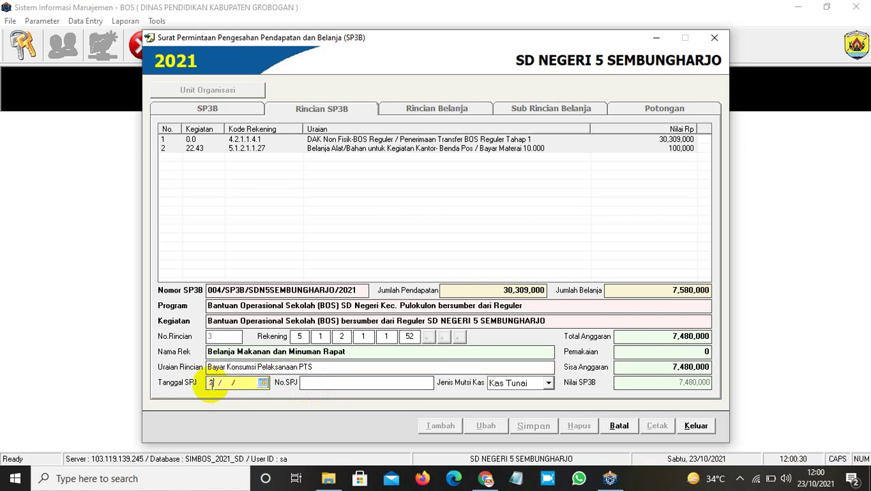
type("28/04/2021")
left_click(319, 386)
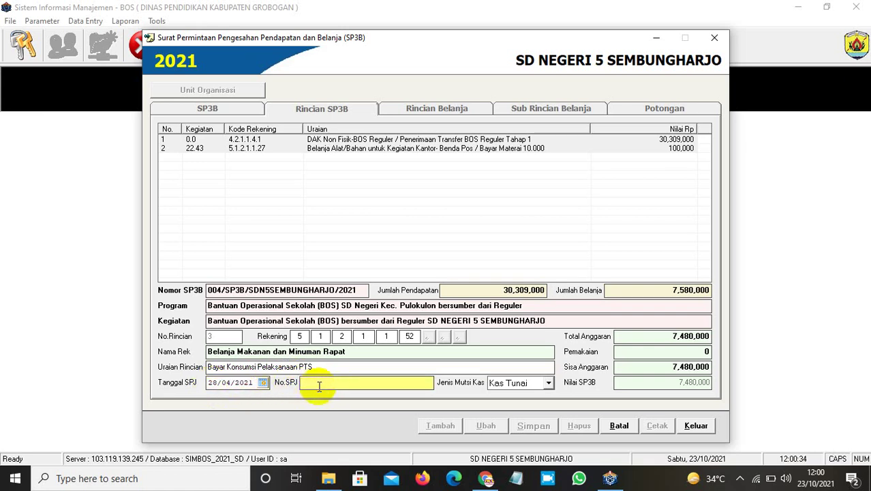
type("123")
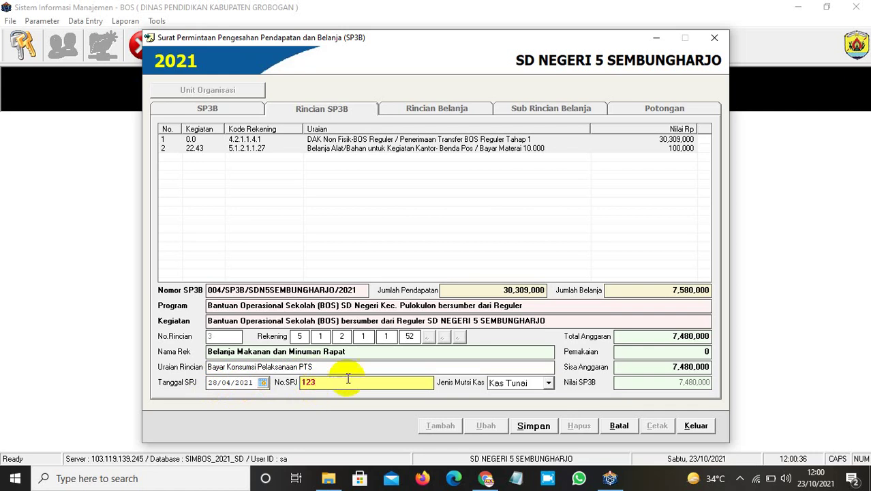
left_click(534, 427)
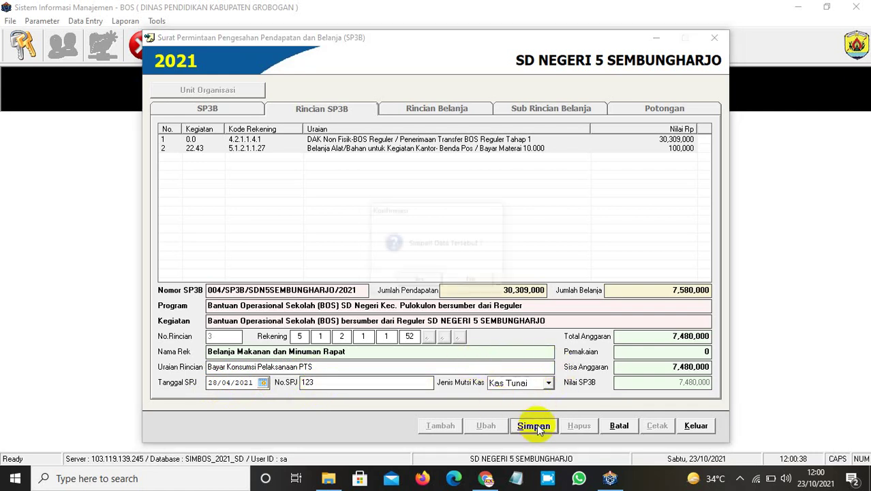
key("Return")
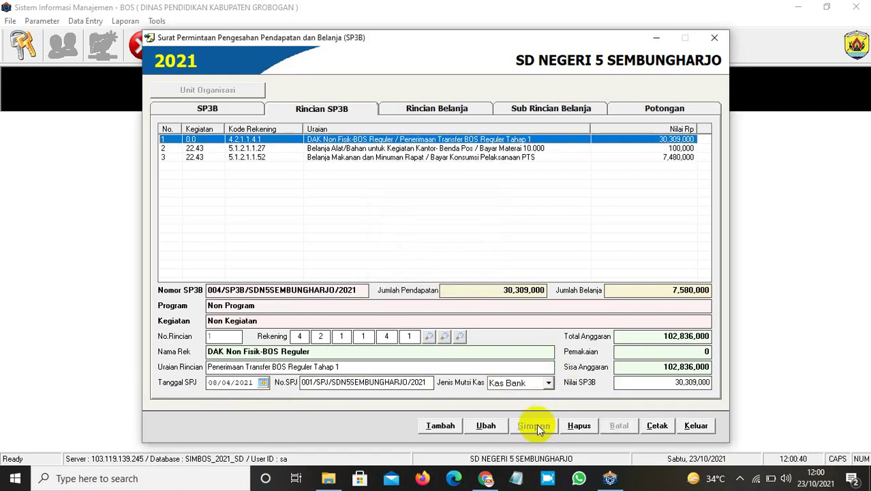
Start a new Rincian Belanja for the Makanan dan Minuman Rapat row with the use Penyelenggaraan Asesmen / Evaluasi Pembelajaran
left_click(457, 159)
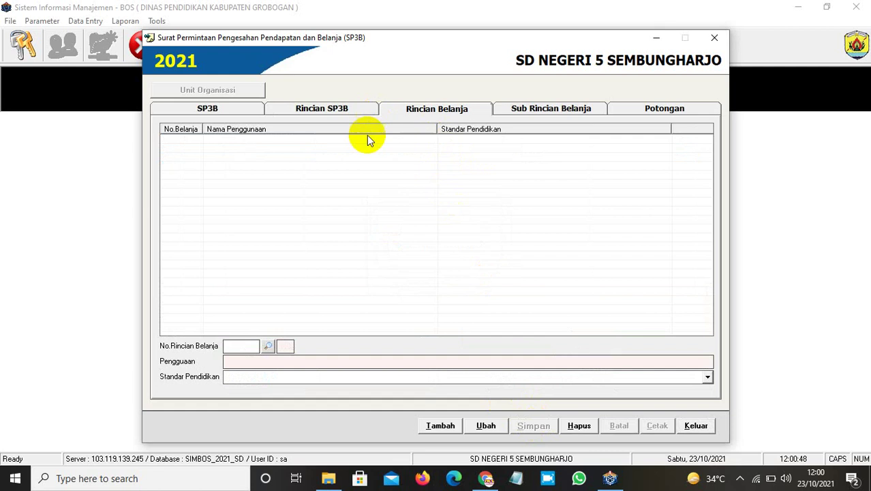
left_click(436, 426)
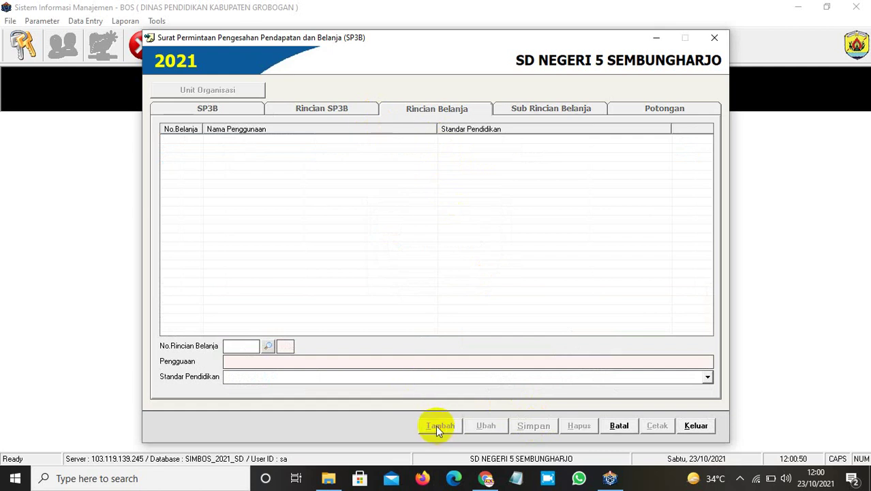
left_click(269, 348)
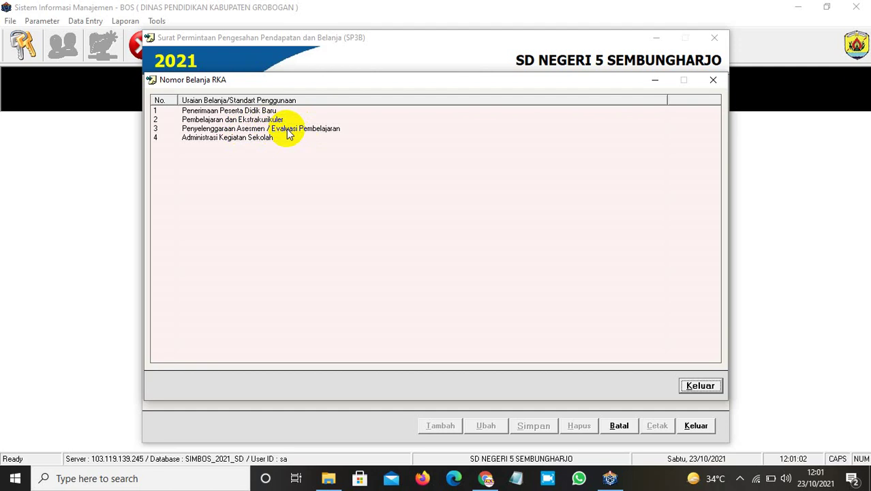
double_click(286, 129)
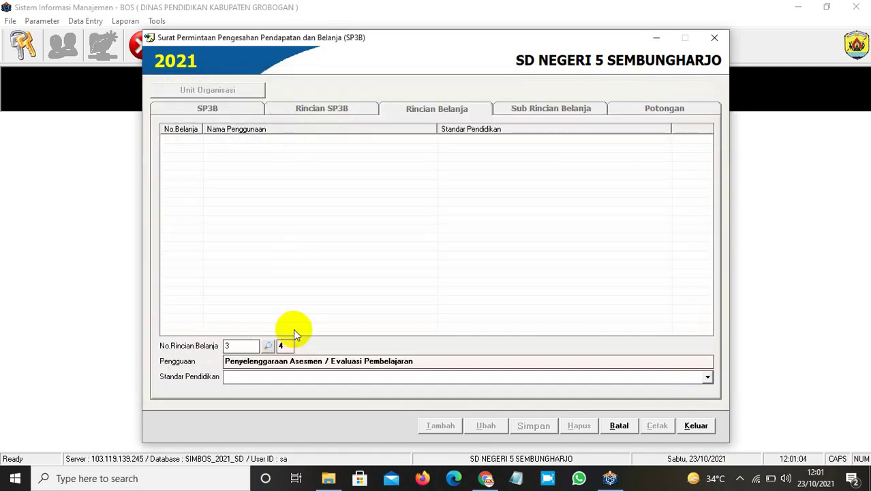
Set the Standar Pendidikan to Pengembangan Kompetensi Lulusan and save the Rincian Belanja entry
left_click(298, 374)
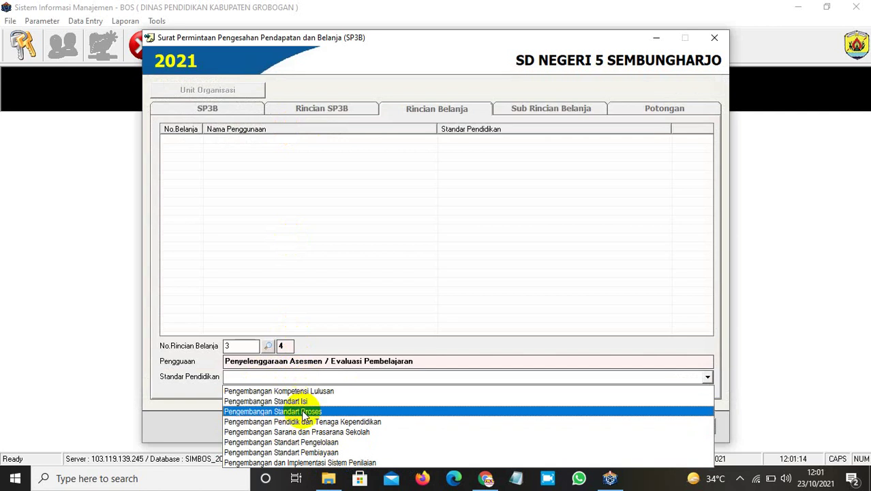
left_click(292, 391)
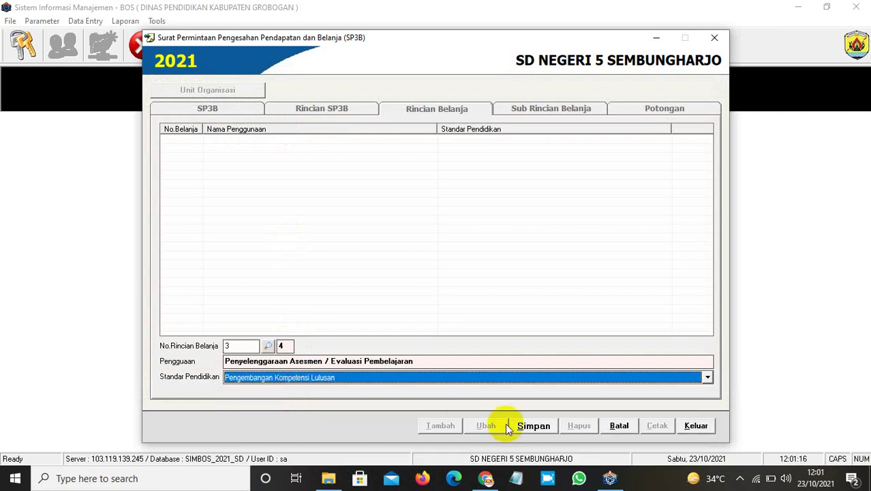
left_click(533, 426)
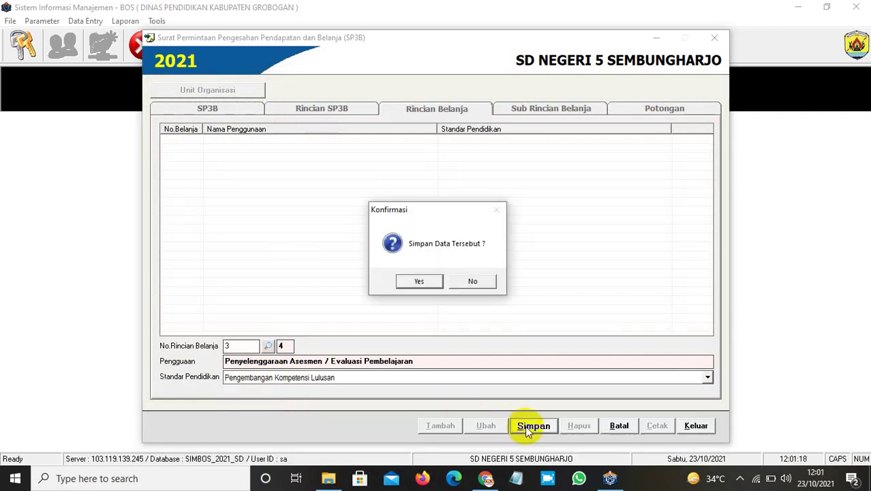
key("Return")
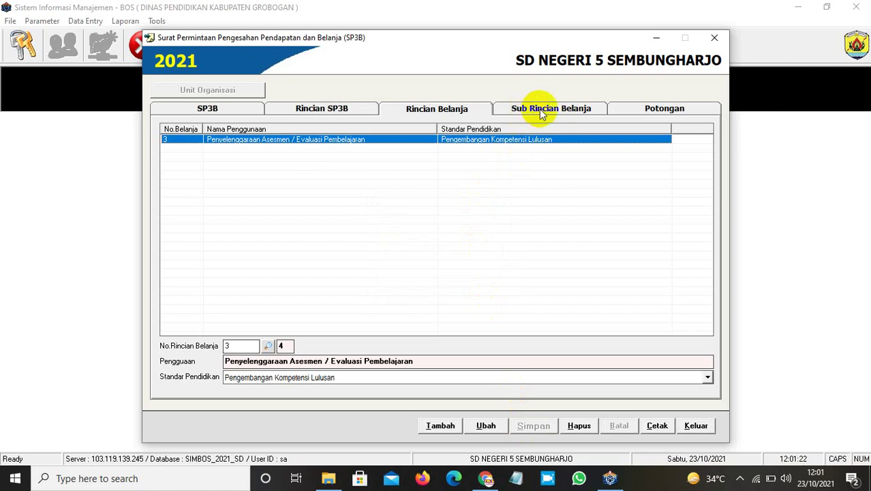
Start a new Sub Rincian Belanja item and pick Biaya Konsumsi Rapat - Konsumsi Pelaksanaan PTS from the RKA goods
left_click(540, 110)
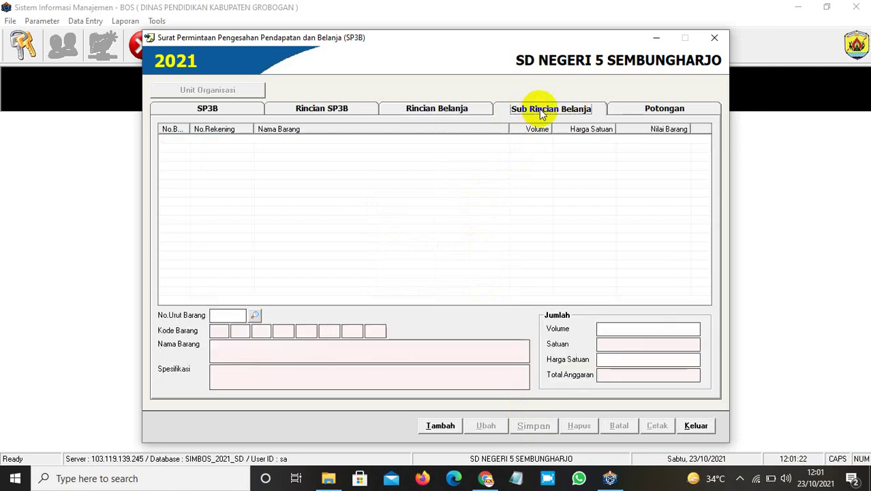
left_click(435, 425)
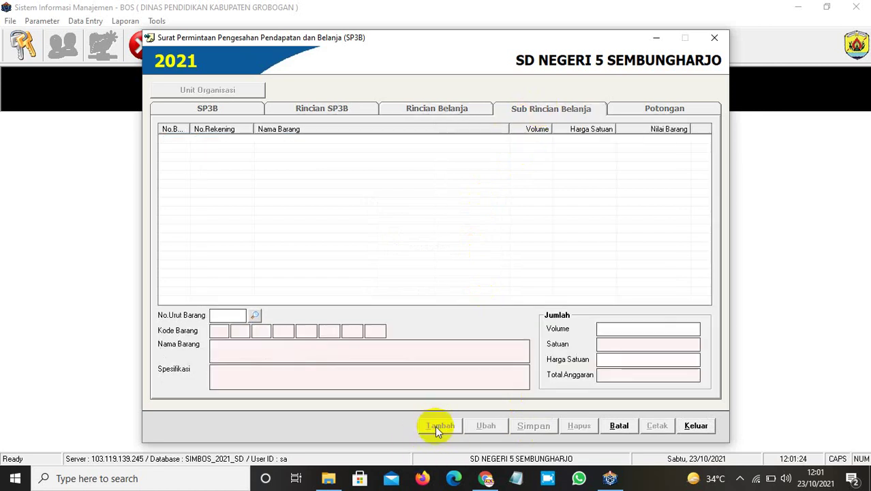
left_click(257, 318)
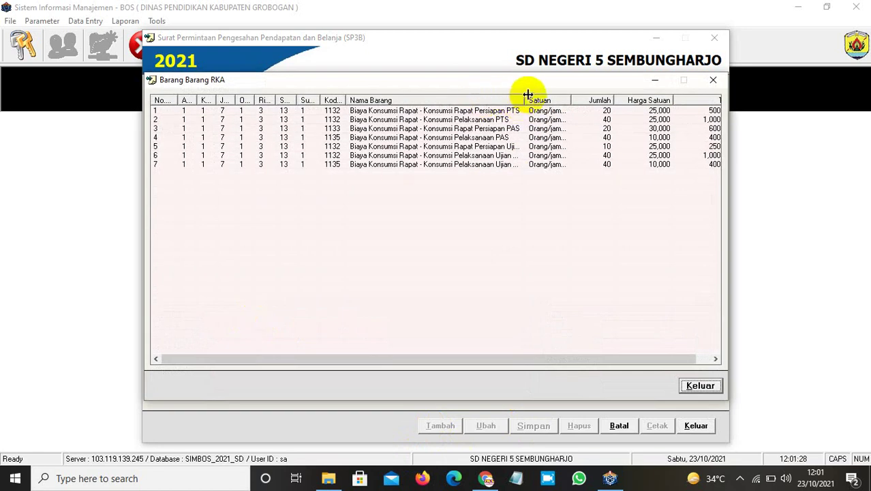
mouse_move(528, 95)
left_mouse_down()
mouse_move(522, 98)
mouse_move(561, 100)
mouse_move(539, 100)
left_mouse_up()
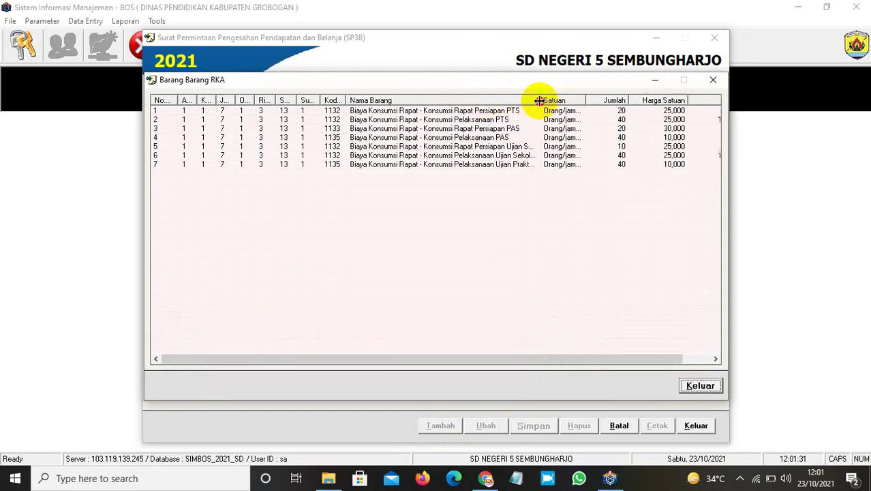
left_click(482, 111)
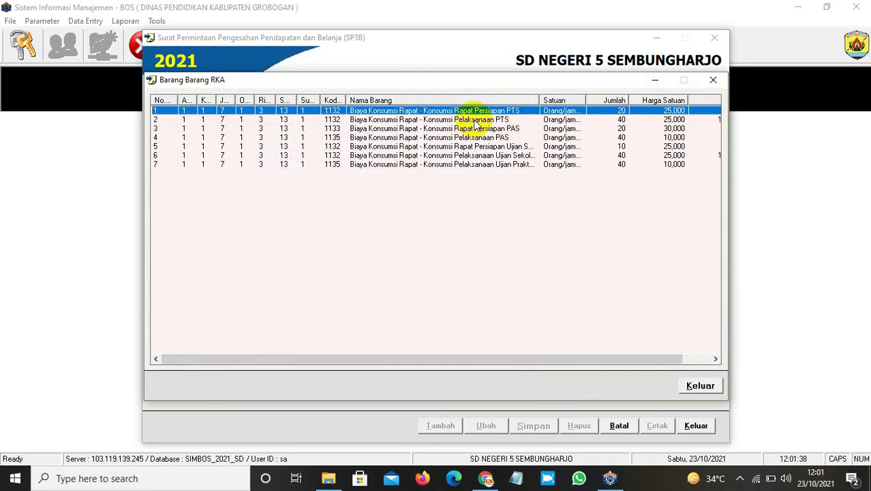
double_click(475, 120)
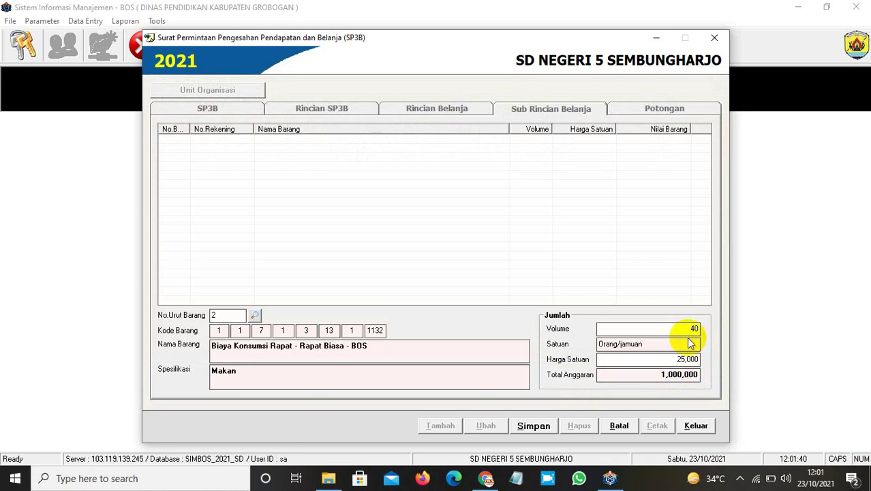
Set the volume of the Biaya Konsumsi Rapat item to 20 and save it
left_click_drag(688, 329, 704, 328)
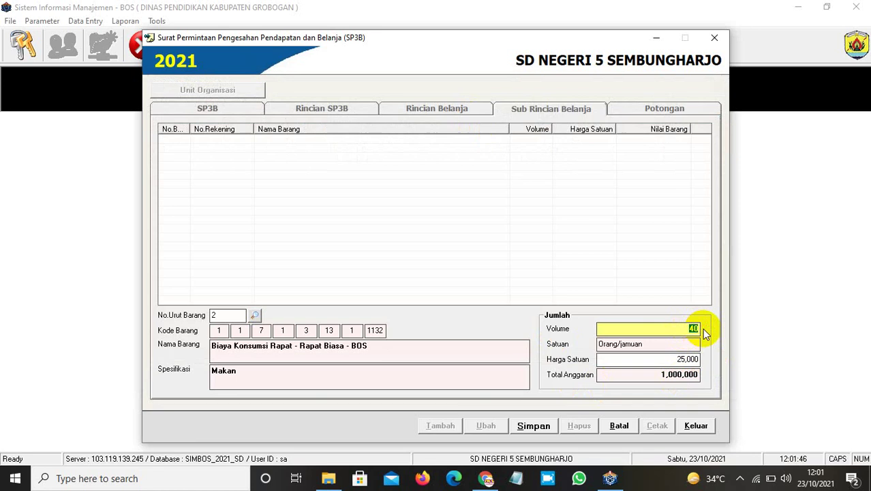
type("20")
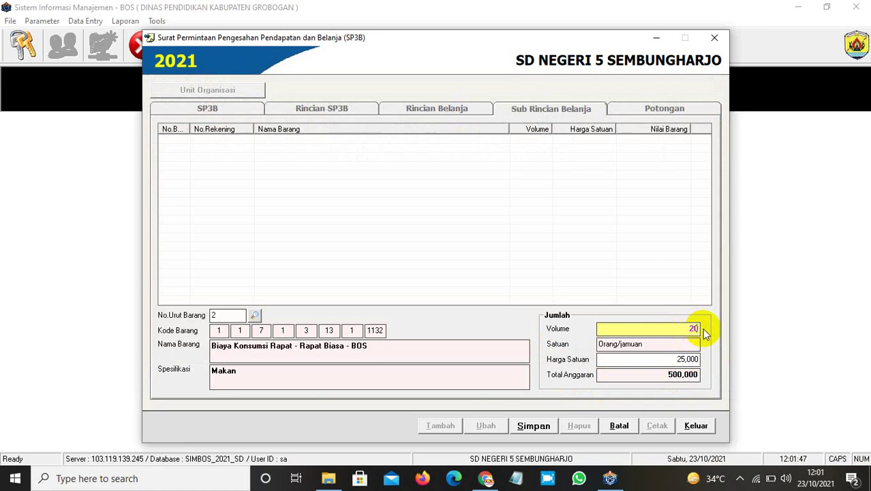
left_click(542, 427)
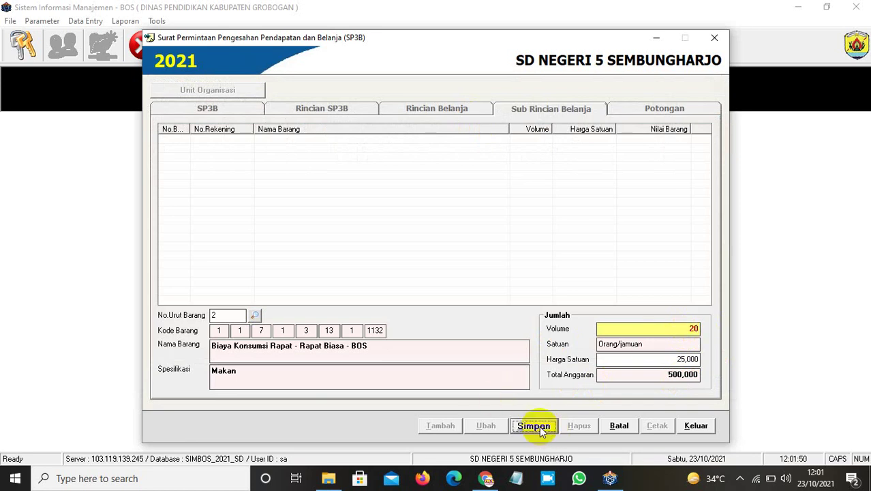
key("Return")
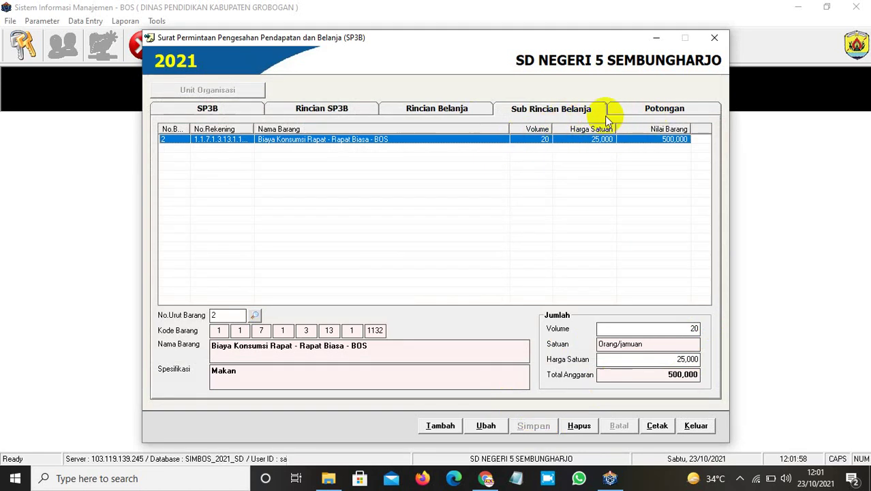
Add a Pajak Penghasilan Ps 23 (Utang PPh 23) deduction of 25,000 to the meeting-consumption spending and save it
left_click(647, 113)
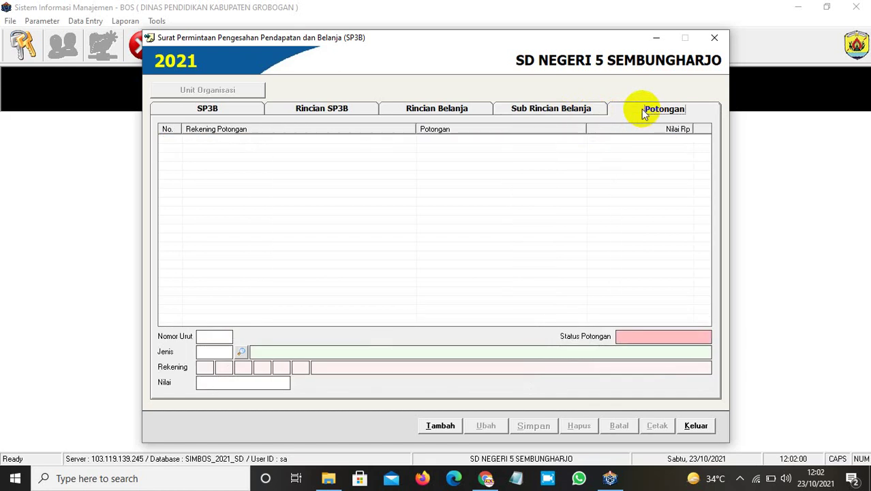
left_click(443, 427)
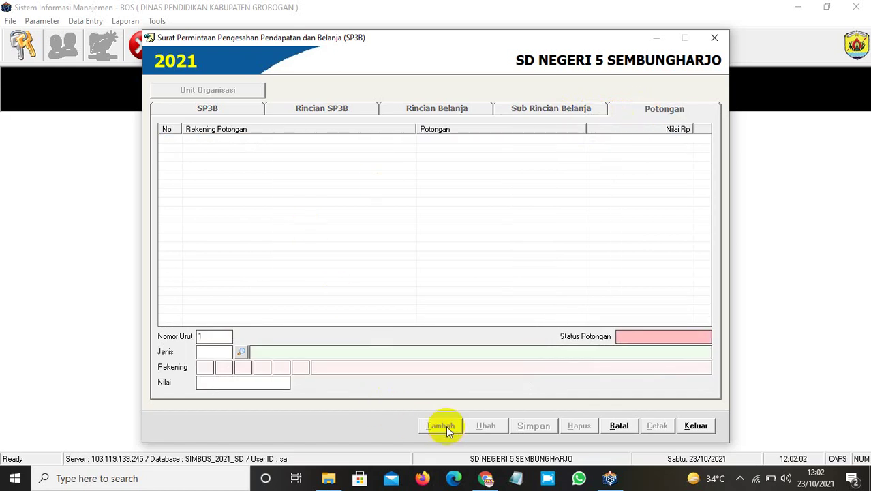
left_click(240, 351)
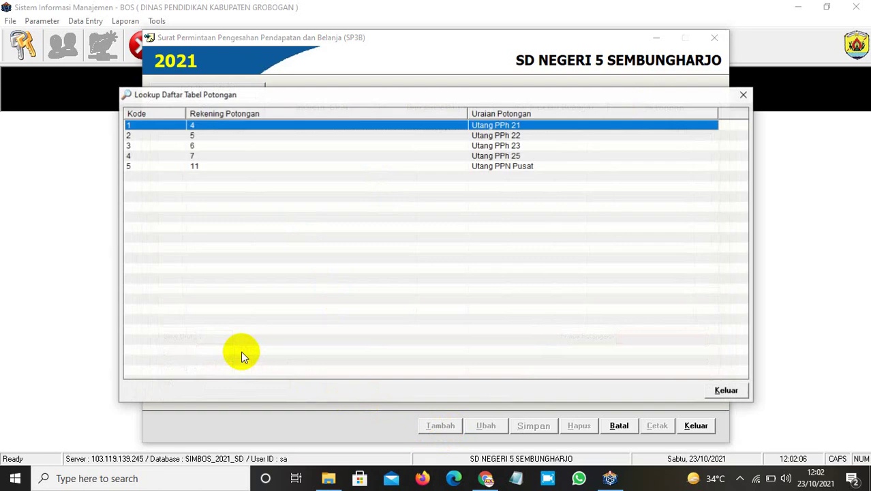
double_click(500, 146)
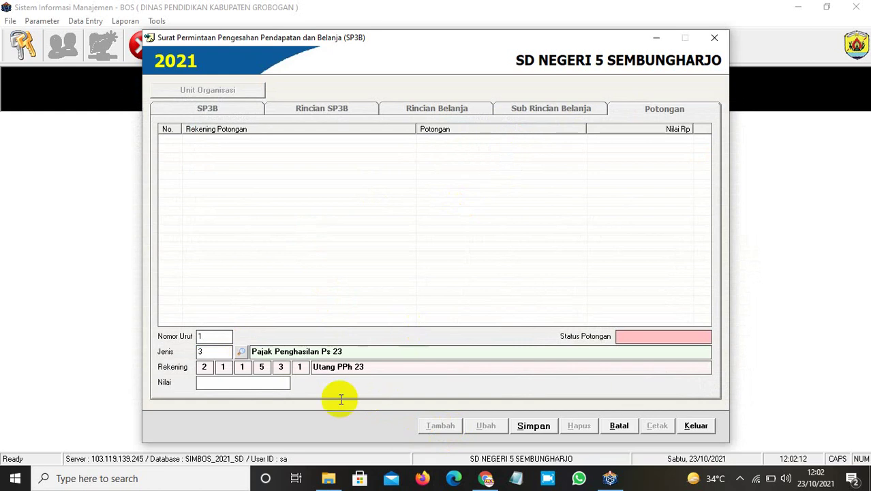
left_click(254, 383)
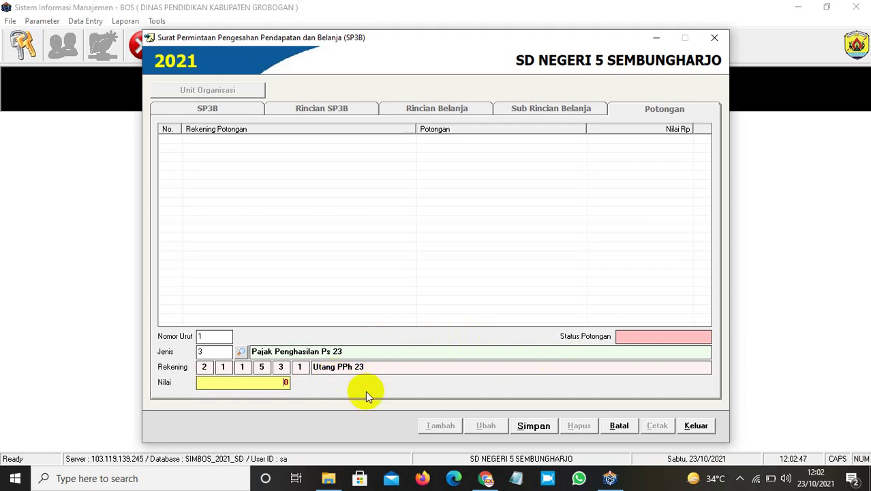
type("2000")
key("BackSpace")
key("BackSpace")
key("BackSpace")
type("5000")
left_click(540, 429)
key("Return")
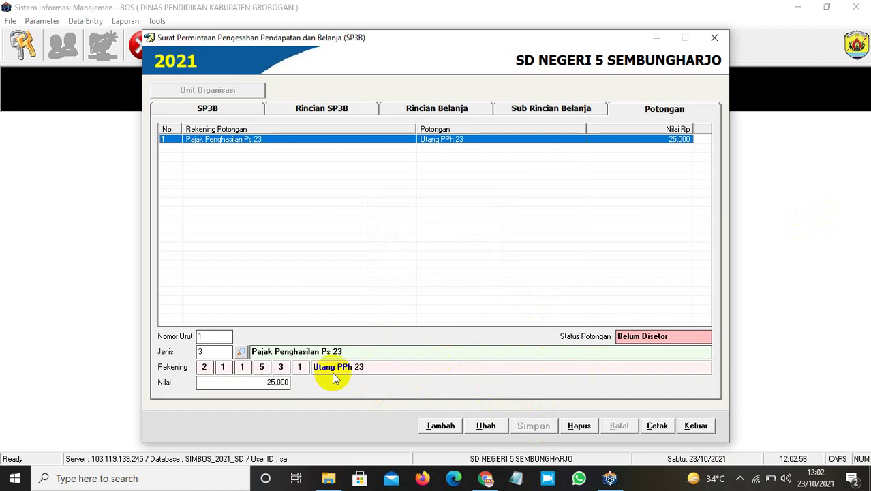
Add a second deduction of type Pajak Pertambahan Nilai (PPN), Utang PPN Pusat, with a value of 50,000 and save it
left_click(440, 424)
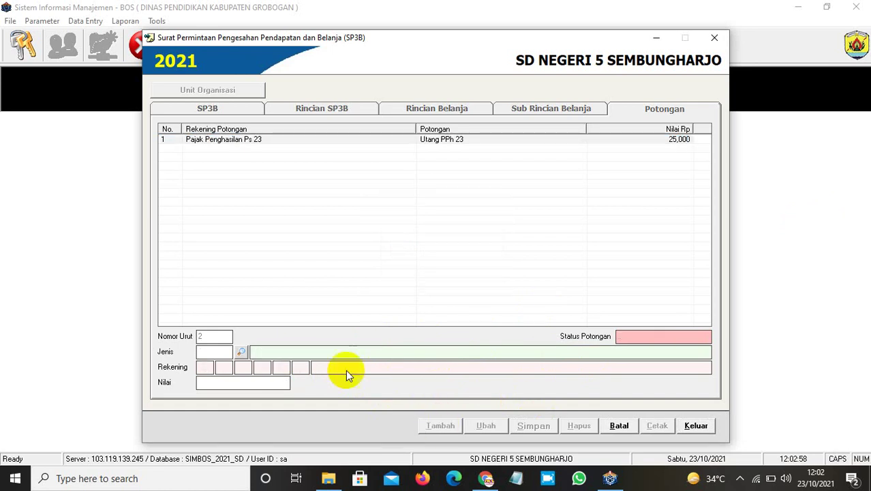
left_click(242, 352)
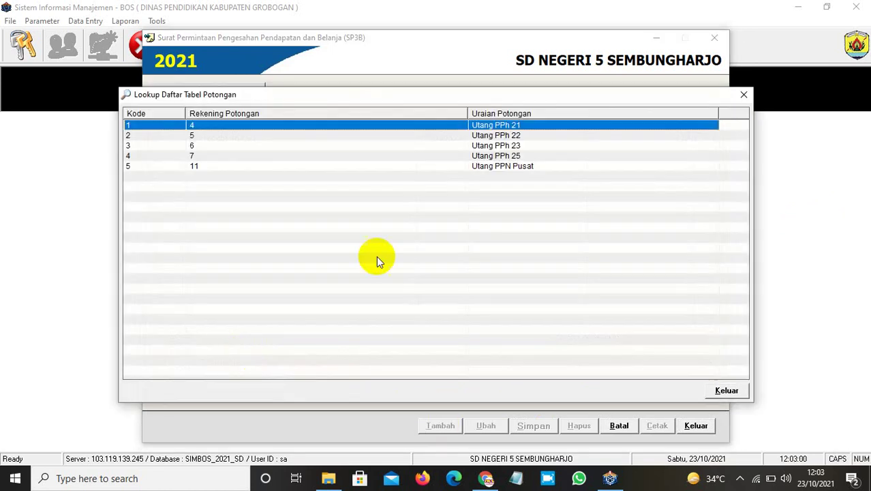
double_click(526, 168)
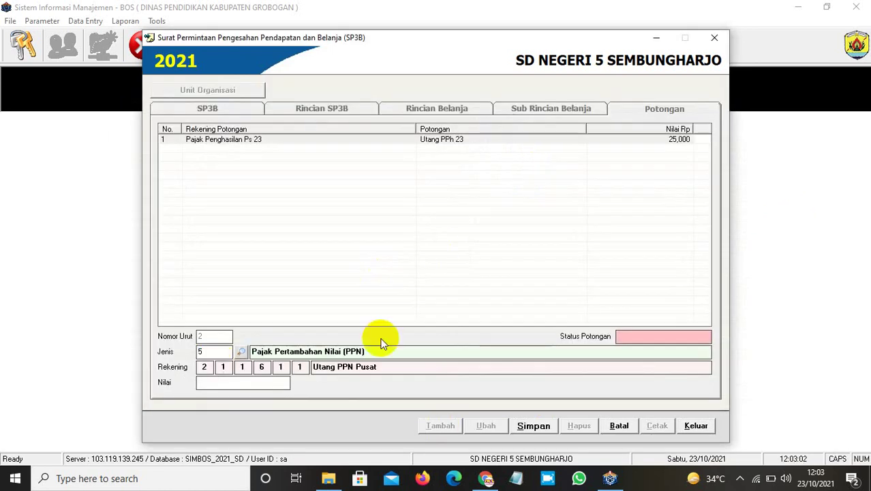
left_click(272, 382)
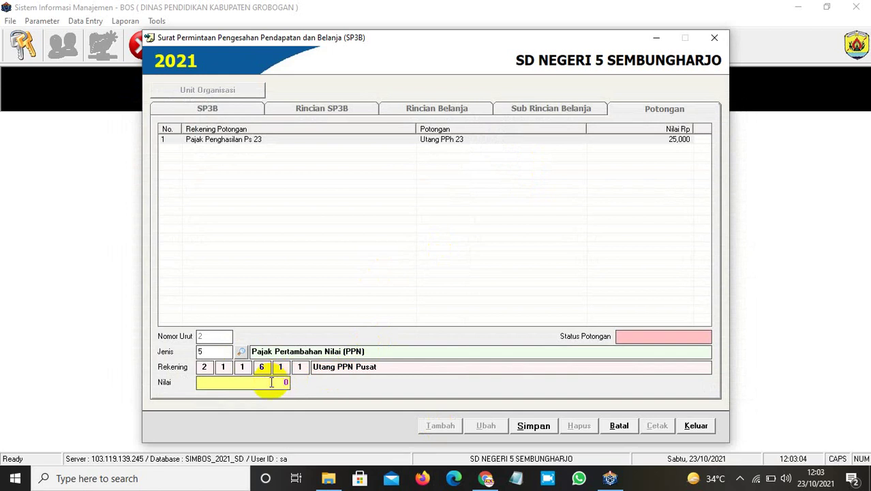
type("50,00")
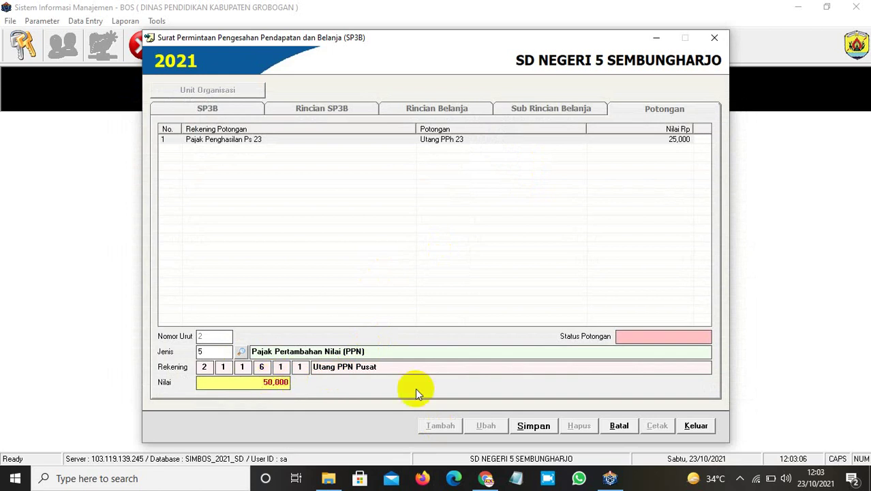
left_click(532, 417)
key("Return")
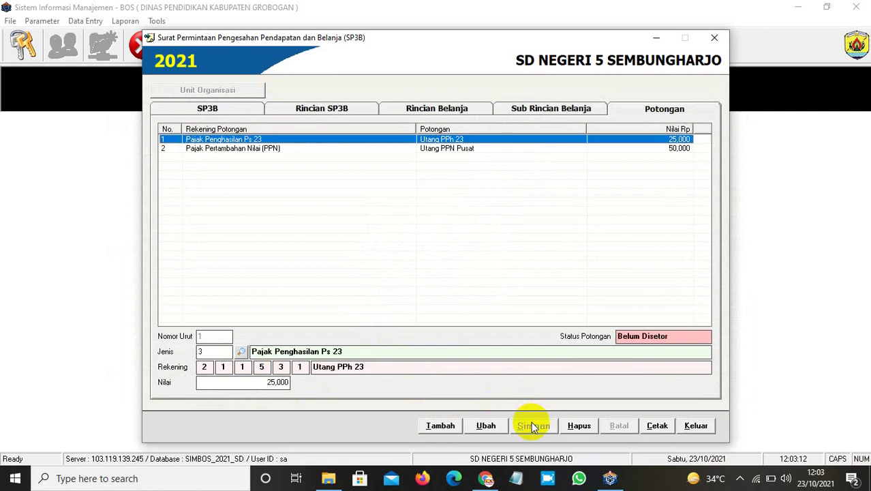
Return to the Rincian SP3B list and close the SP3B form
left_click(323, 111)
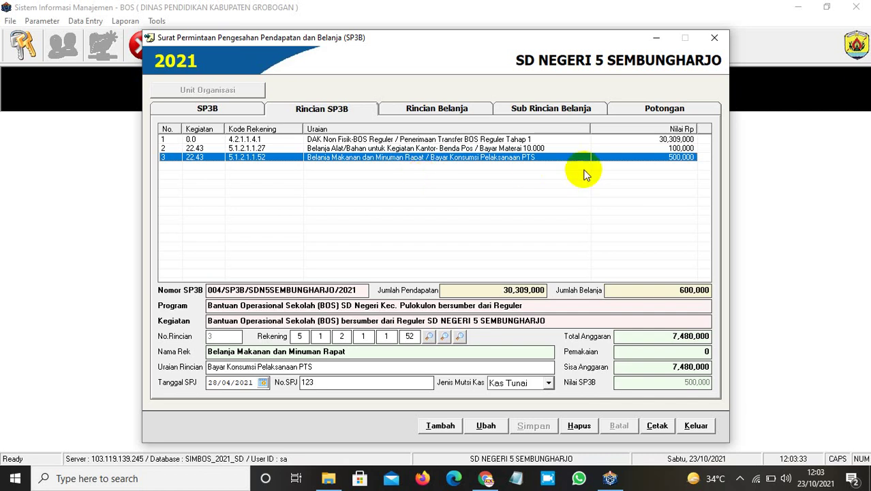
left_click(694, 427)
left_click(472, 279)
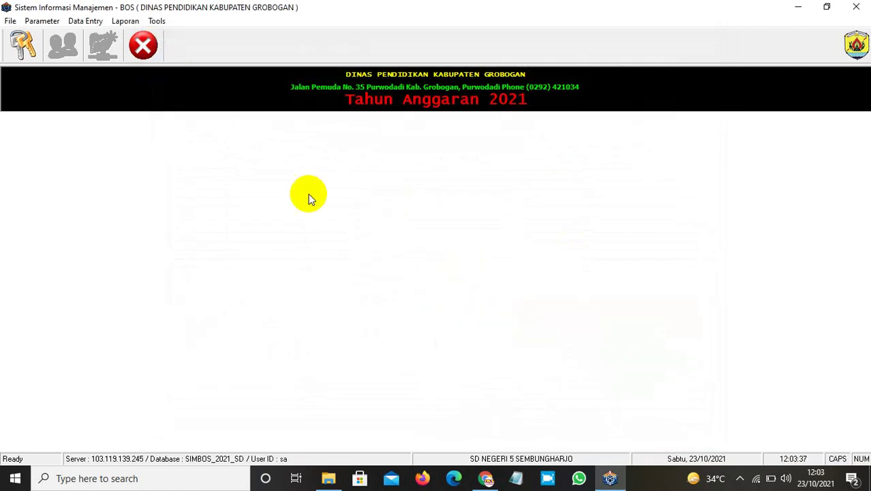
Start a new Setoran Pajak entry with program 22 (Kec. Pulokulon bersumber dari Reguler) and kegiatan 43 (SD NEGERI 5 SEMBUNGHARJO)
left_click(91, 22)
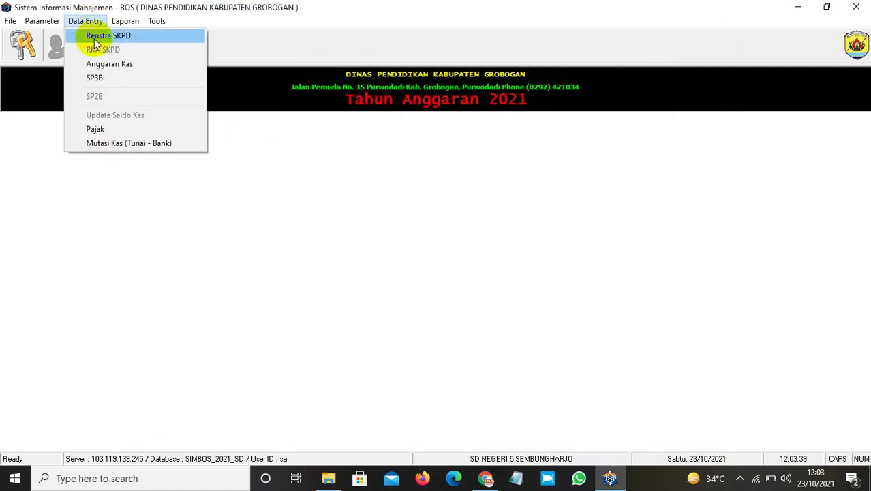
left_click(95, 129)
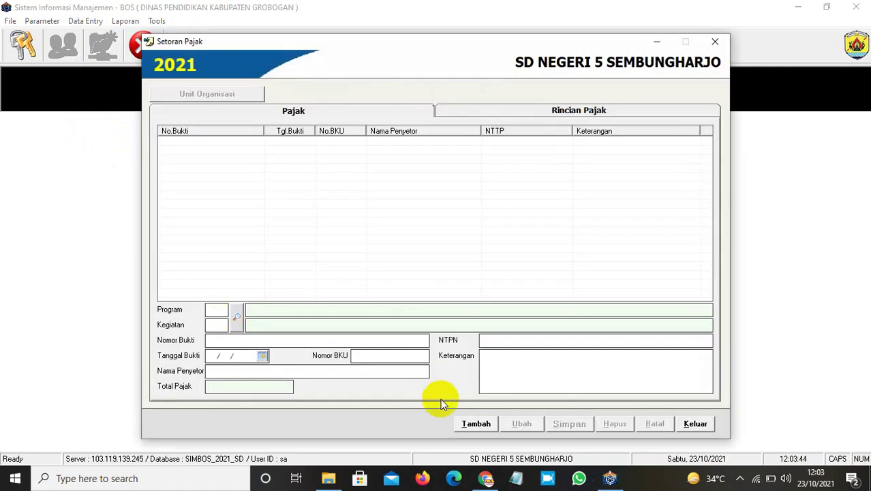
left_click(474, 425)
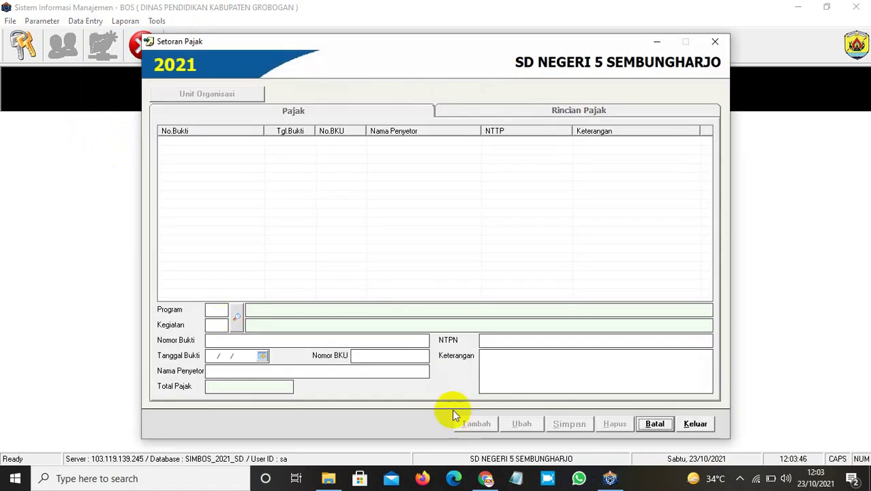
left_click(237, 317)
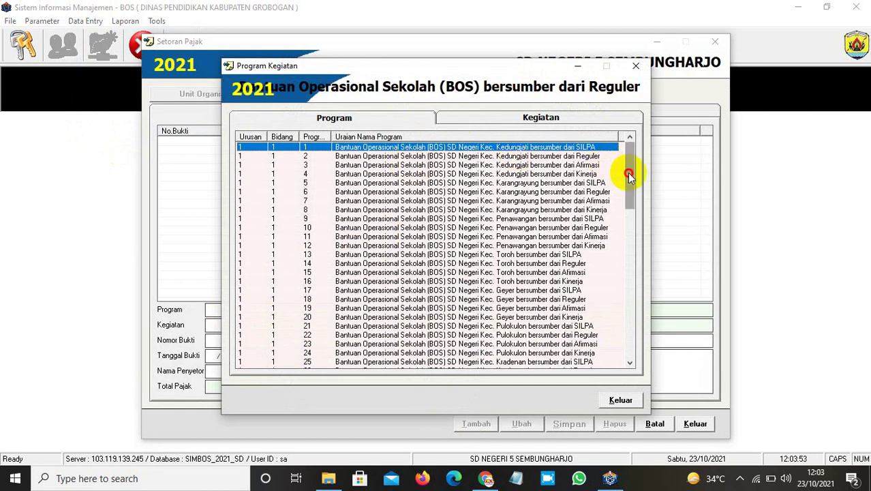
left_click_drag(628, 171, 633, 208)
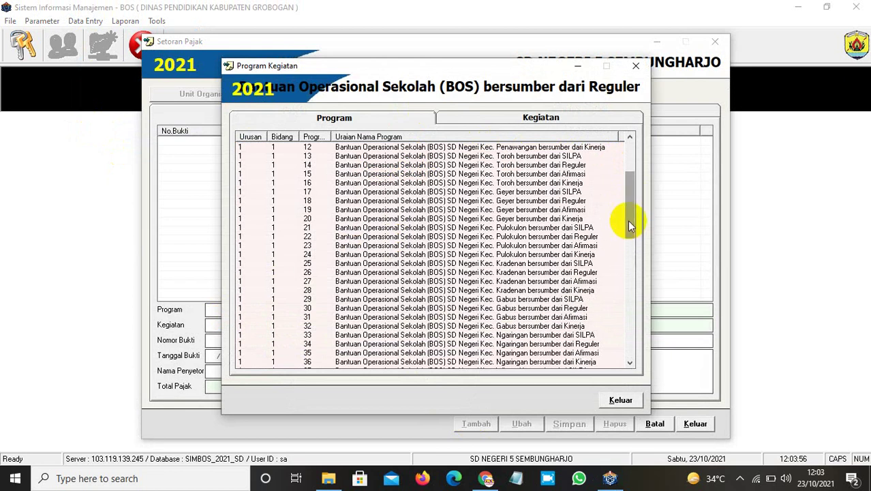
left_click_drag(628, 218, 629, 229)
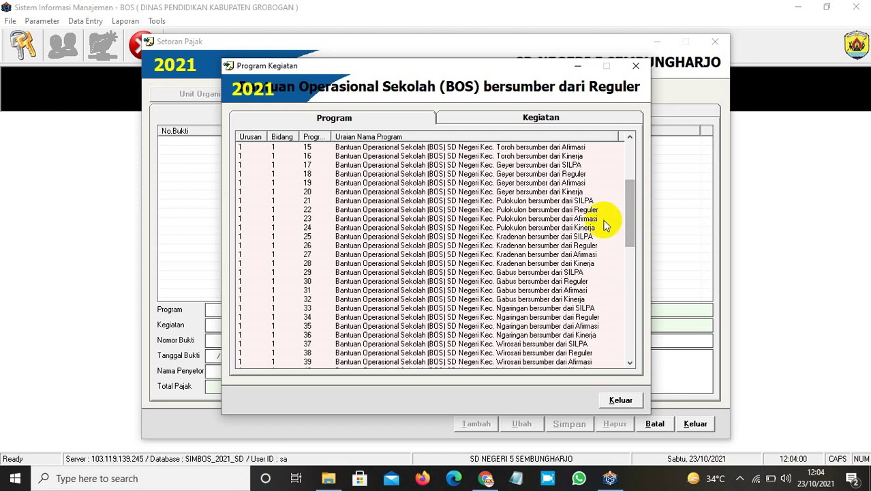
double_click(560, 212)
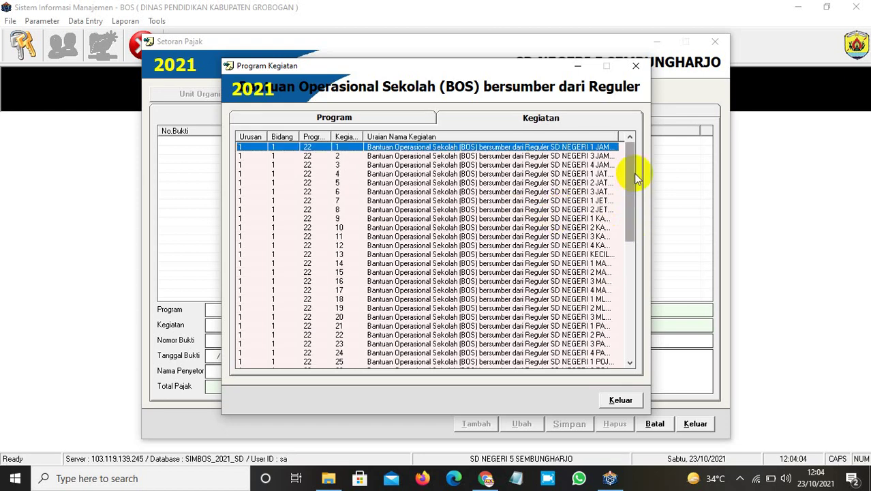
left_click_drag(632, 171, 633, 251)
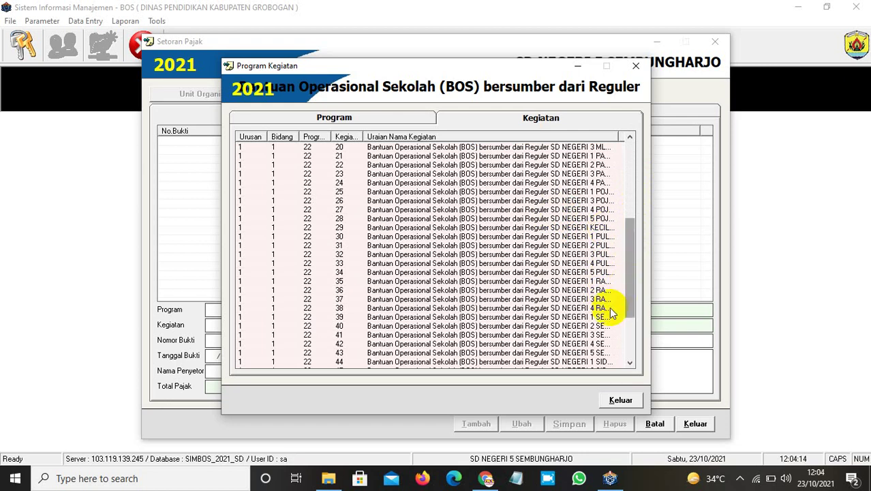
double_click(597, 354)
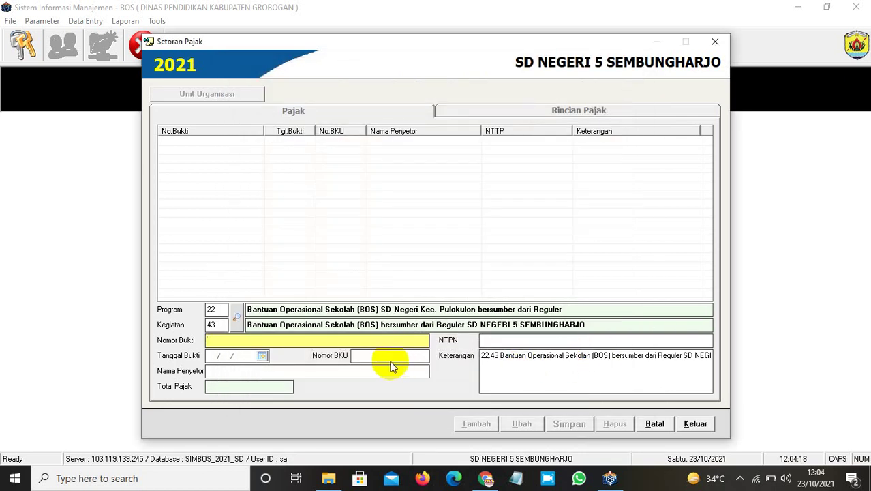
Set the tax deposit's Tanggal Bukti to 04/05/2021, Nomor BKU to P/1 and Nama Penyetor to the placeholder AAAA
left_click(209, 357)
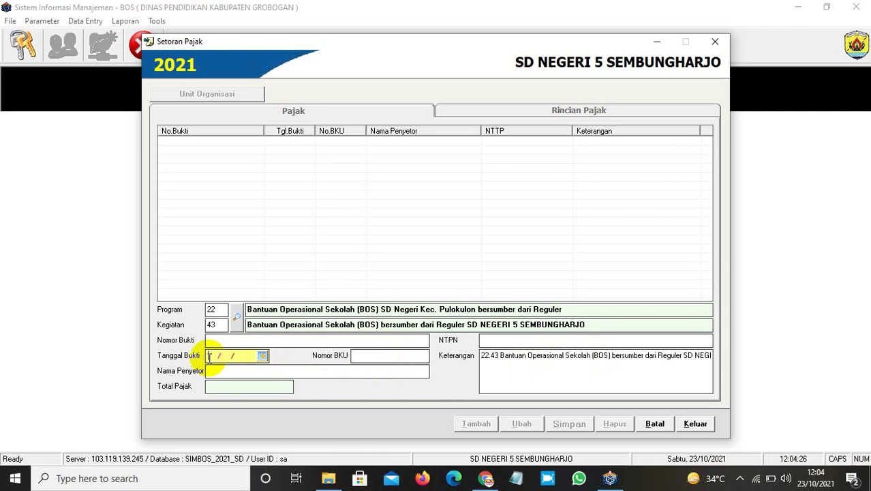
type("04/05/2021")
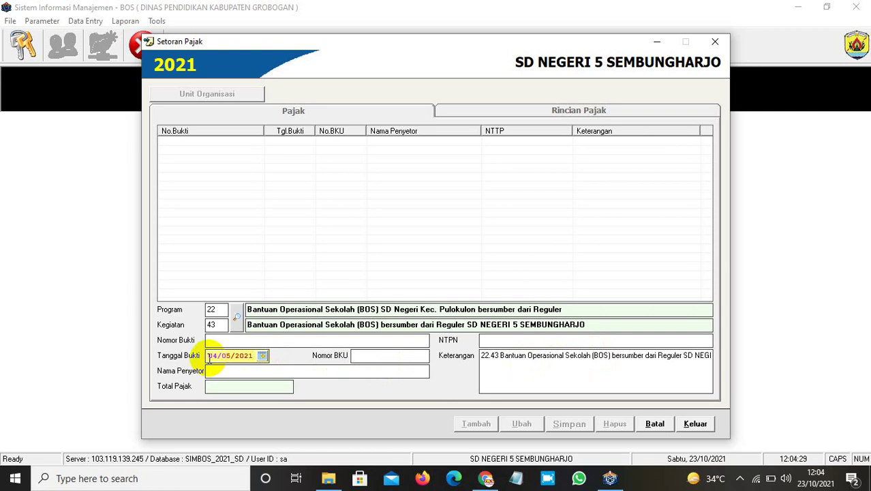
left_click(368, 355)
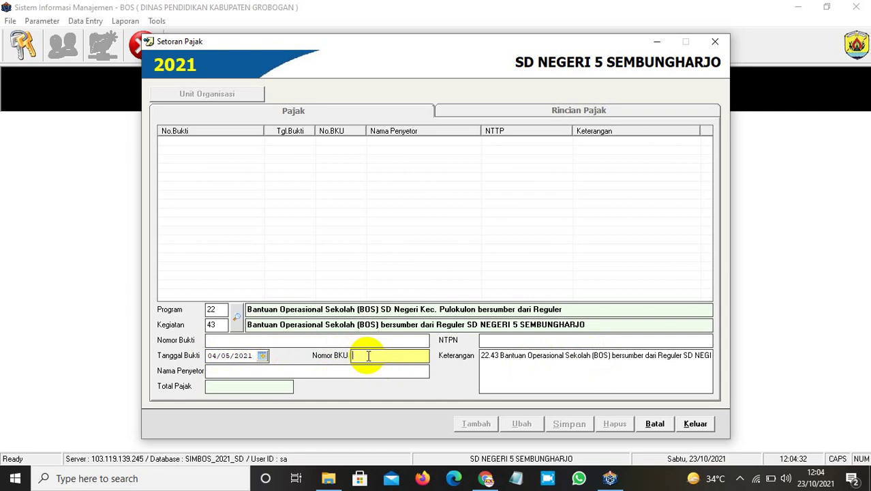
type("P/1")
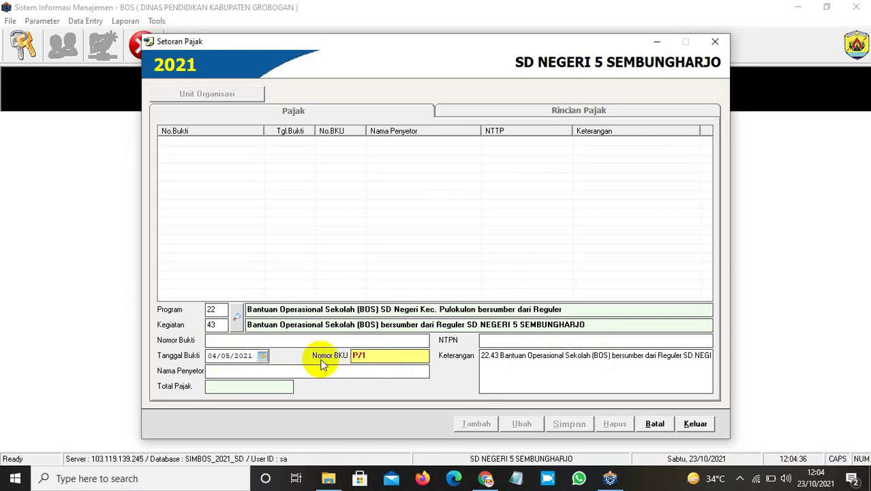
left_click(294, 371)
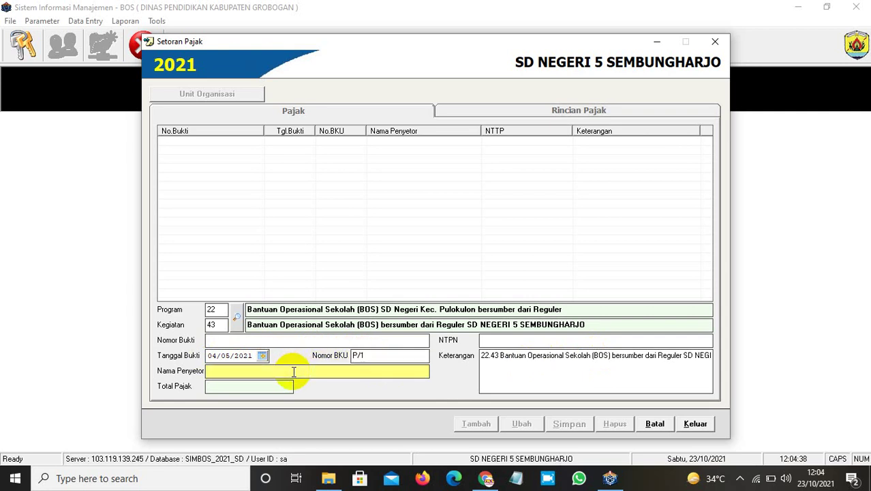
type("AAAA")
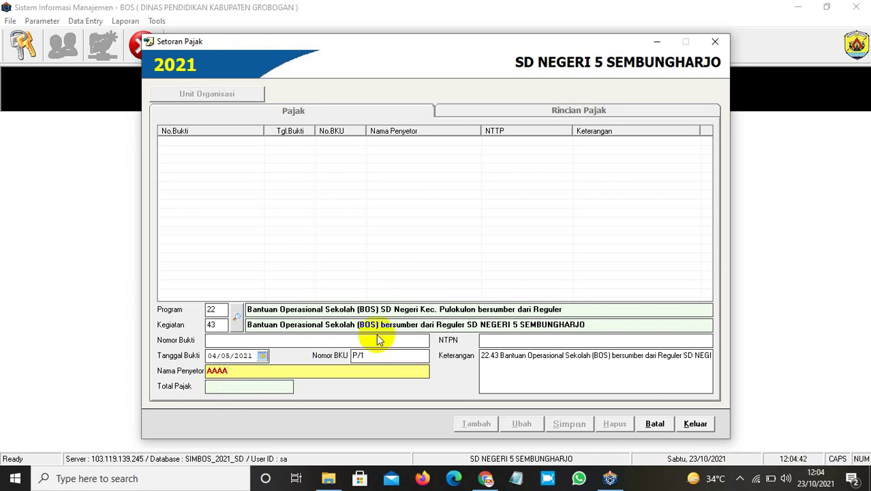
left_click(261, 390)
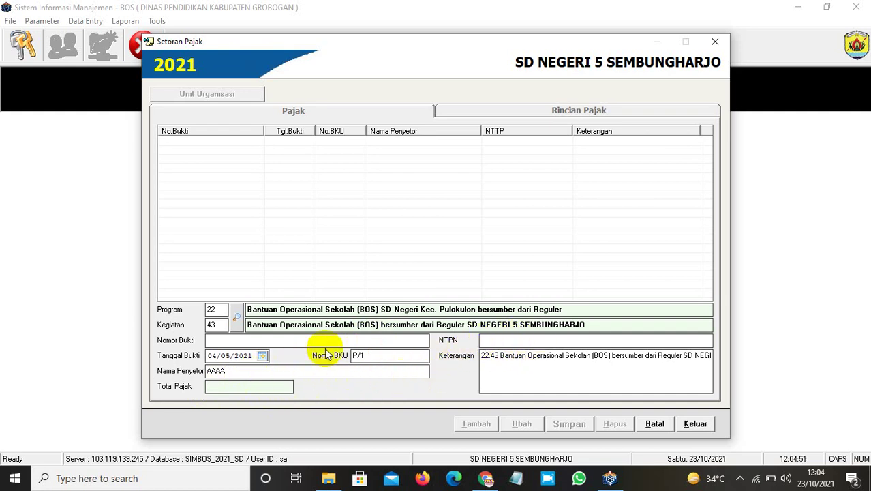
Complete the tax deposit with Nomor Bukti 12 and NTPN 123, save it and select its row in the list
left_click(266, 341)
type("12")
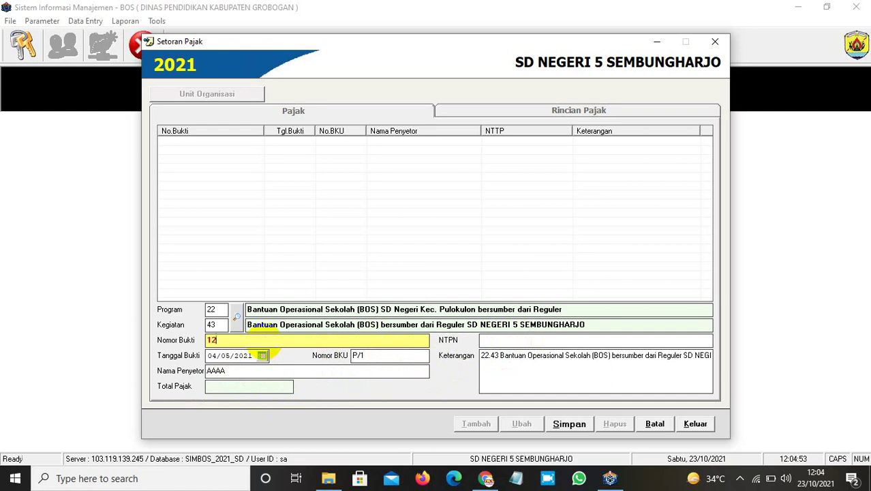
left_click(509, 341)
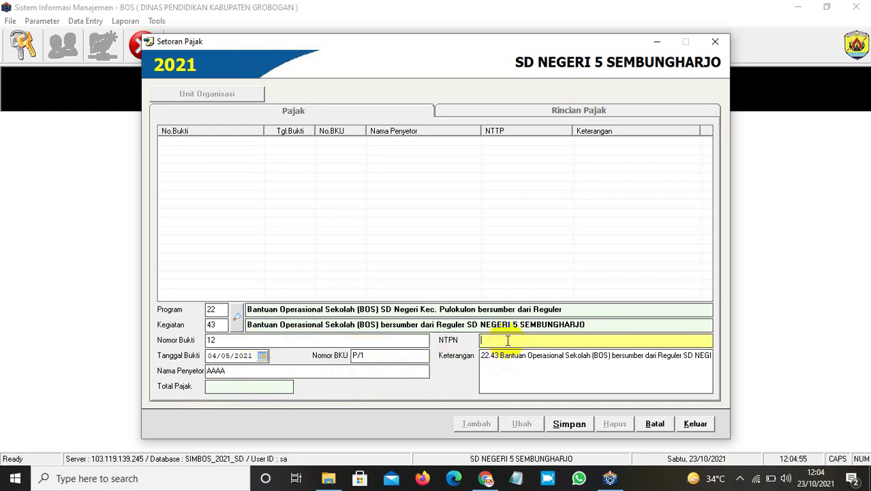
type("123")
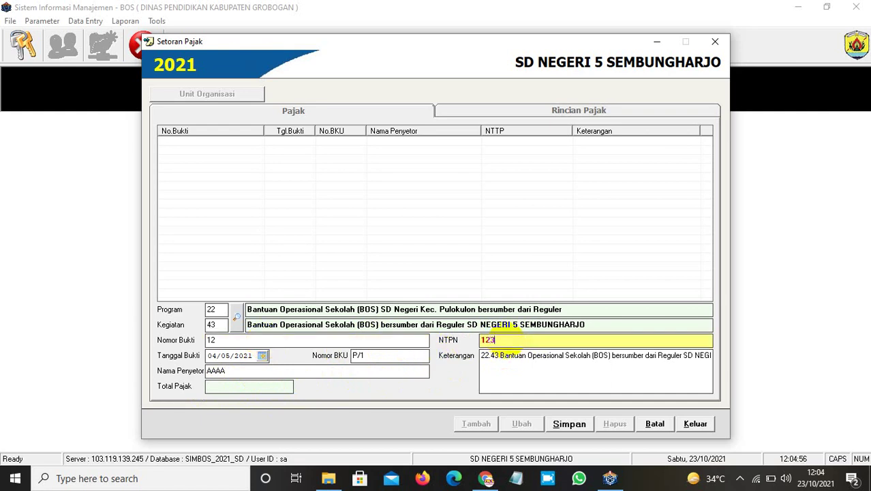
left_click(561, 425)
key("Return")
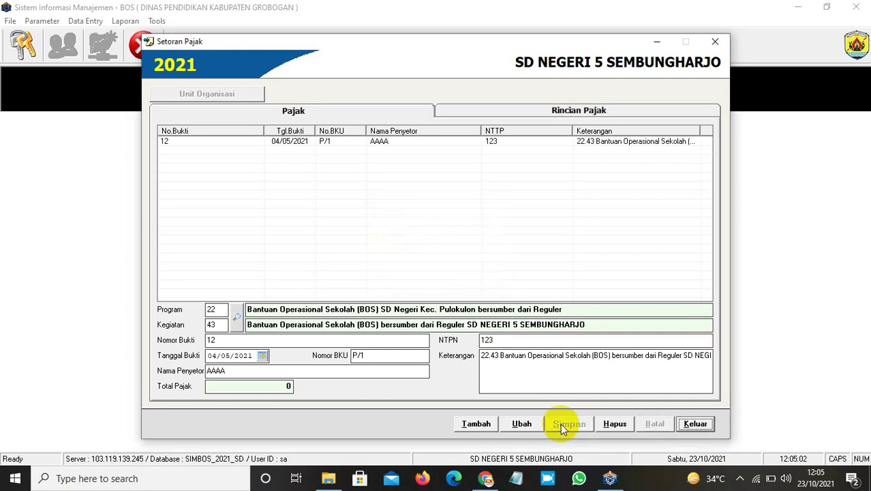
left_click(495, 146)
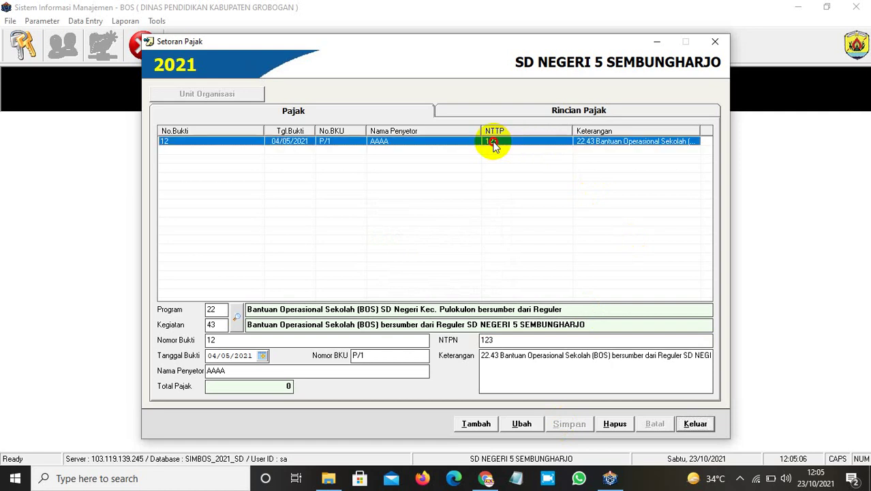
Add Utang PPh 23 of 25,000 as a Tunai item in the Rincian Pajak of deposit 12, save it and return to the Pajak list
left_click(575, 116)
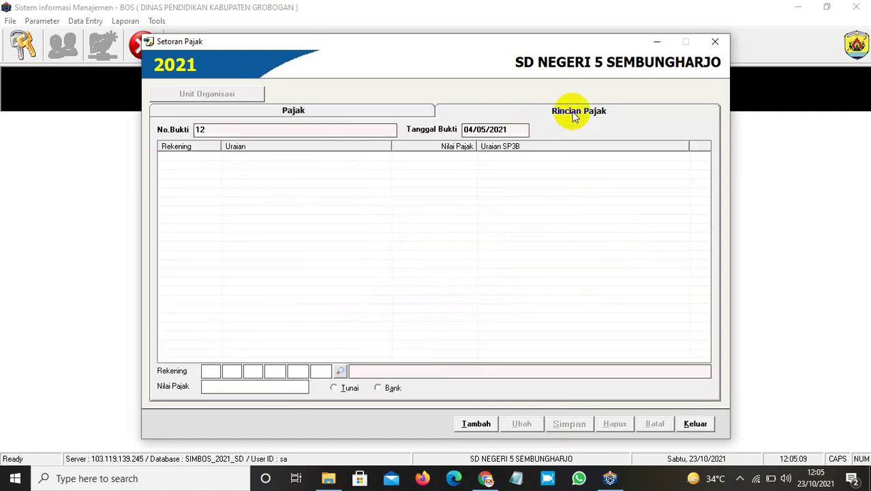
left_click(476, 424)
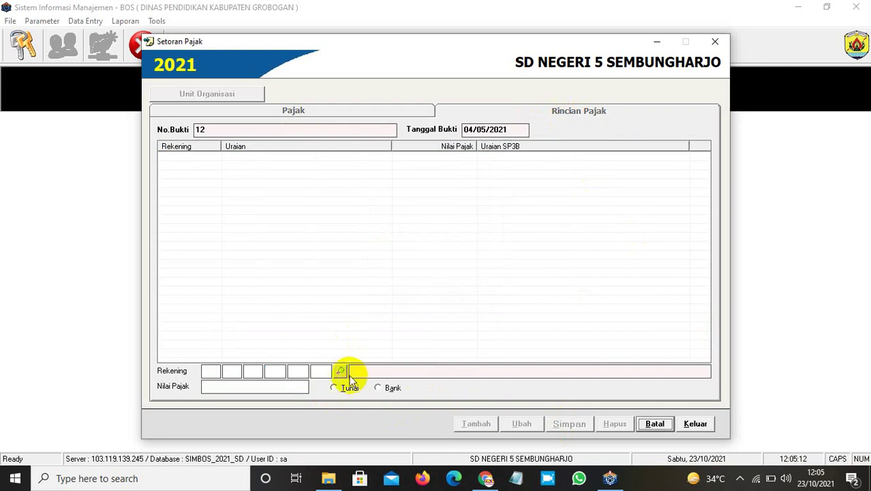
left_click(334, 388)
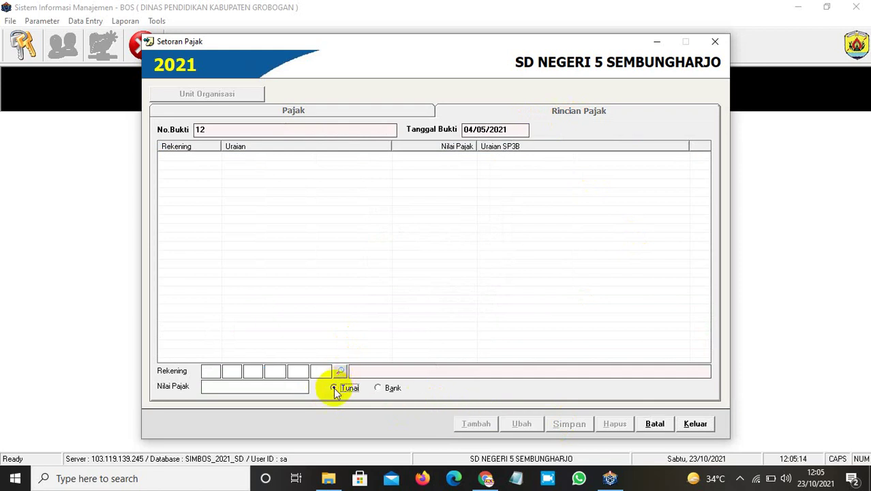
left_click(340, 372)
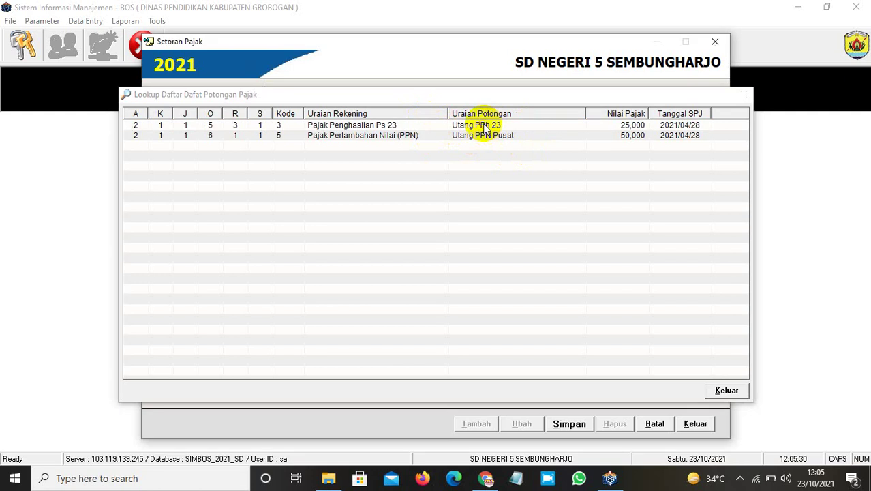
double_click(481, 126)
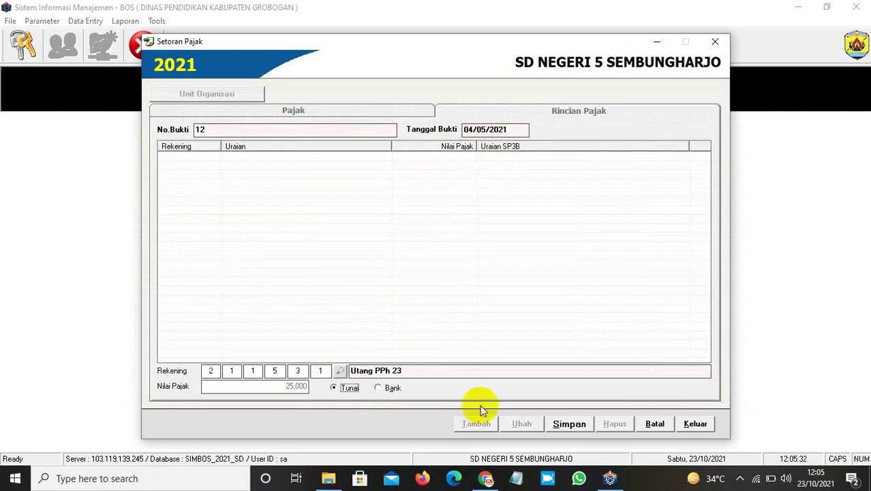
left_click(569, 424)
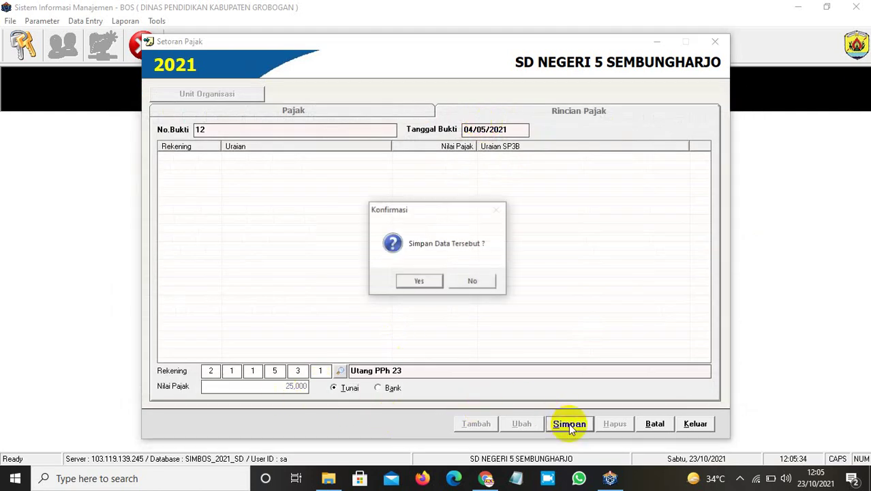
key("Return")
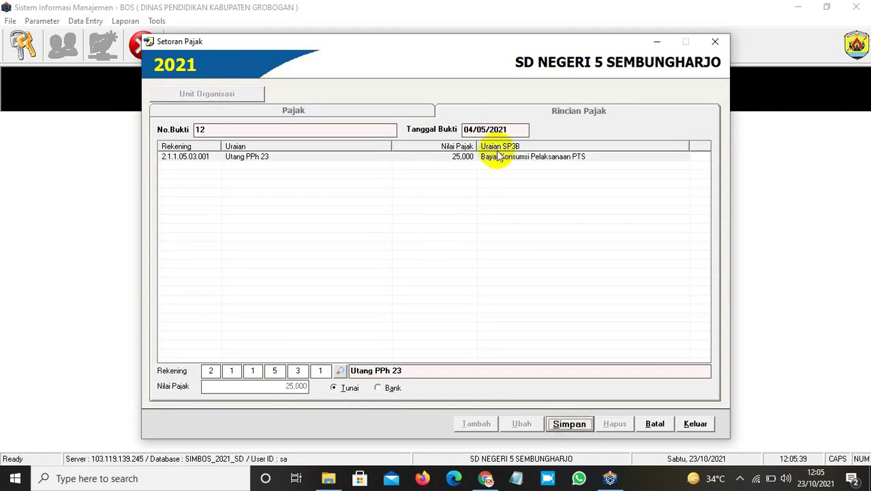
left_click(494, 158)
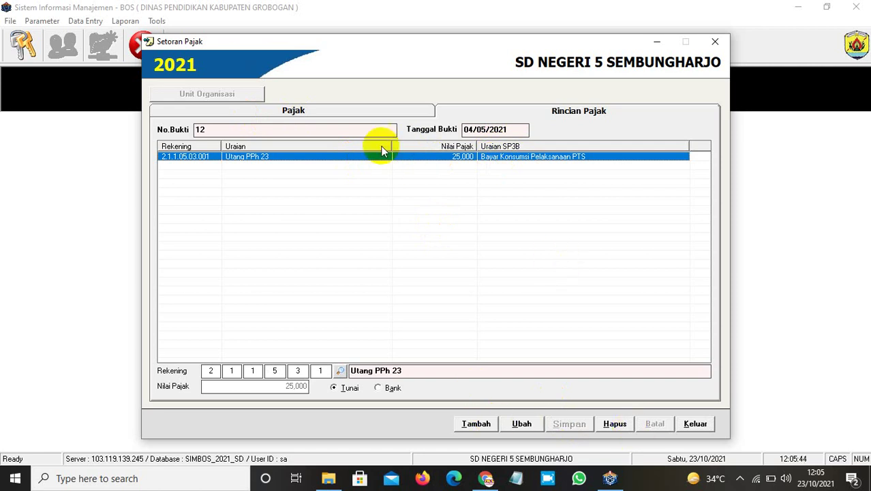
left_click(342, 110)
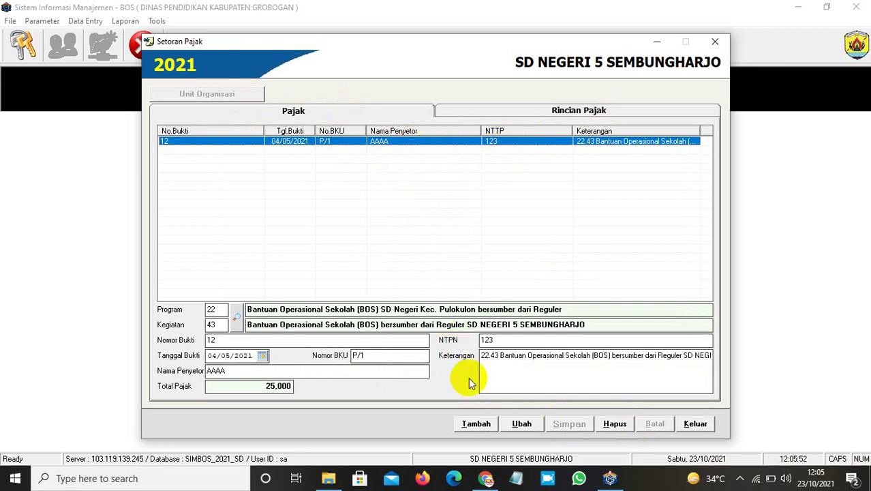
Start another Setoran Pajak entry with program 22 (Kec. Pulokulon bersumber dari Reguler) and kegiatan 42 (SD NEGERI 4 SEMBUNGHARJO)
left_click(476, 424)
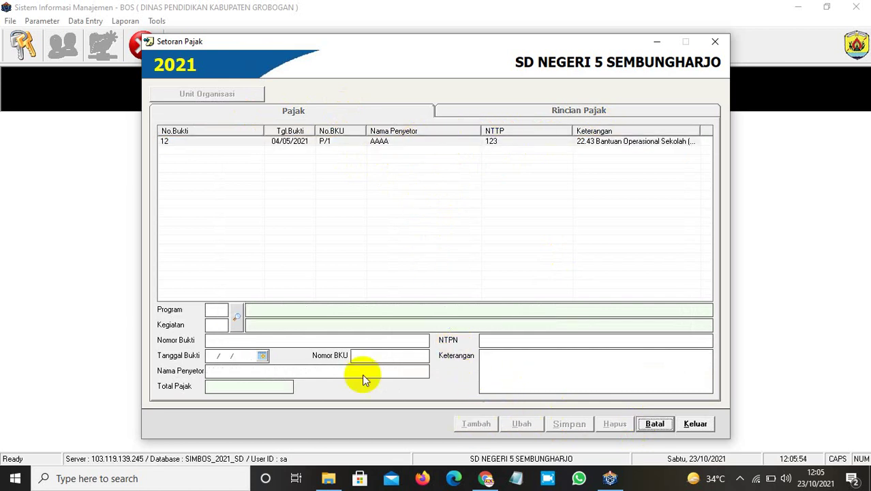
left_click(237, 317)
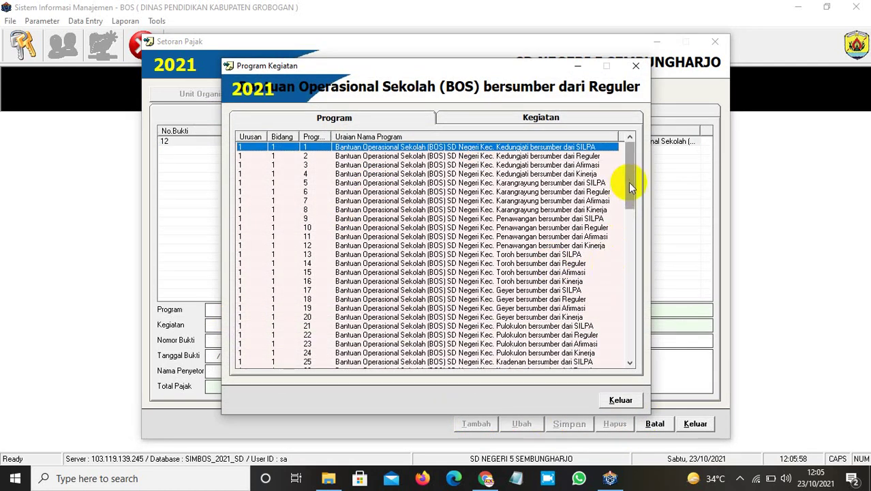
left_click_drag(631, 188, 634, 242)
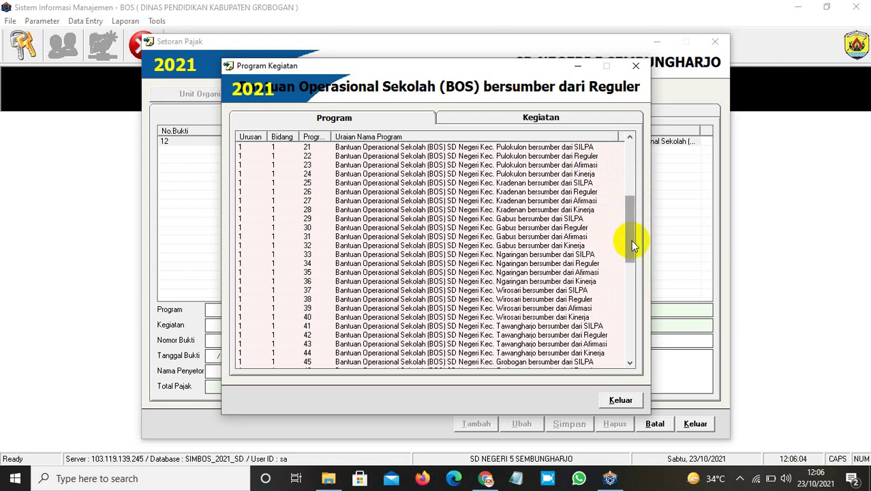
left_click_drag(632, 240, 629, 234)
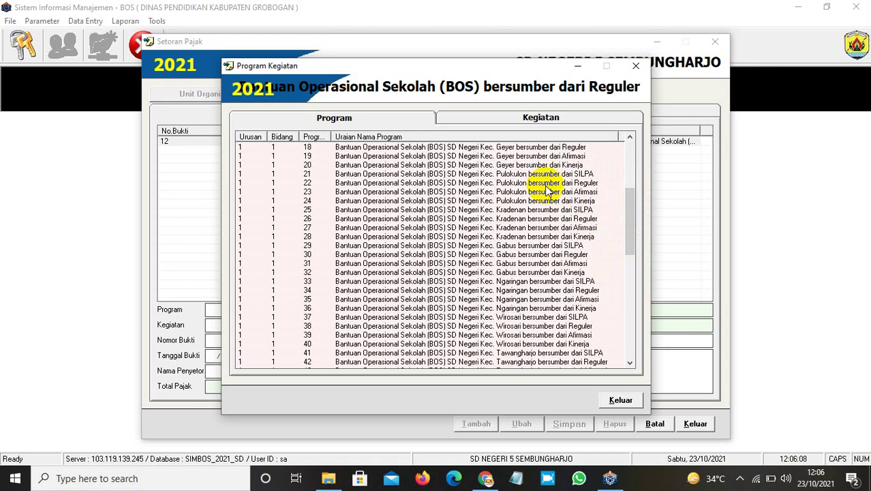
double_click(546, 186)
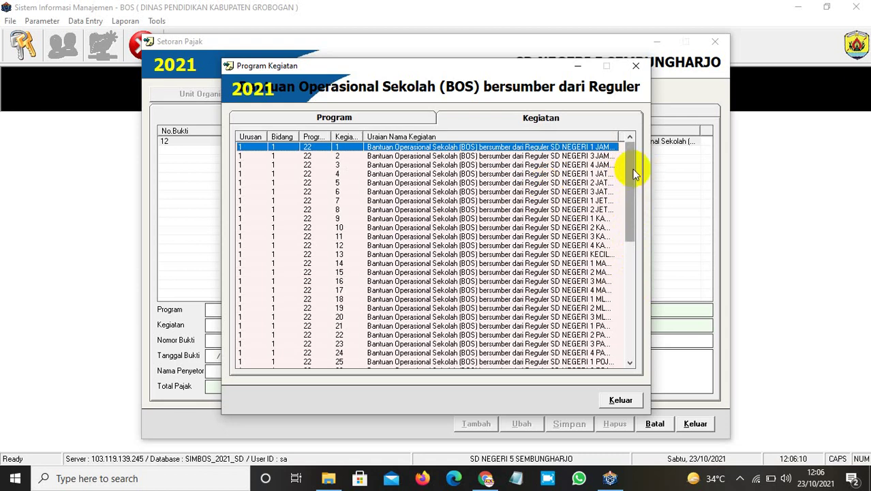
left_click_drag(632, 173, 627, 276)
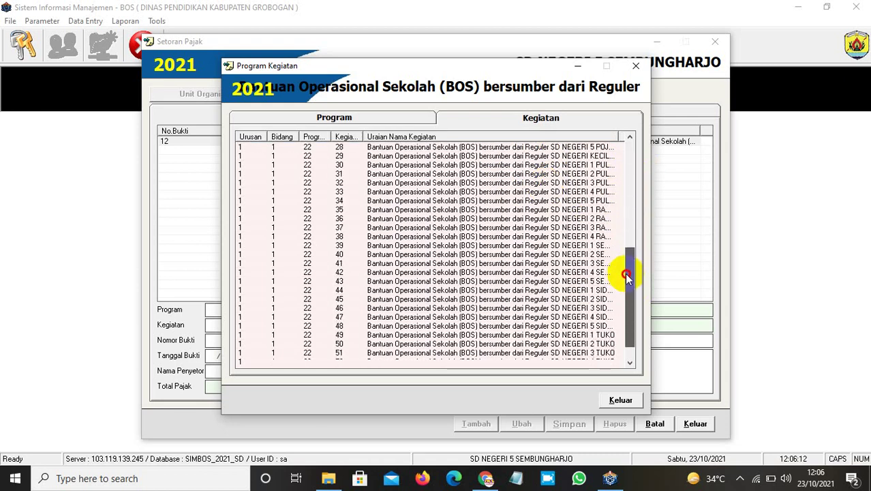
double_click(602, 272)
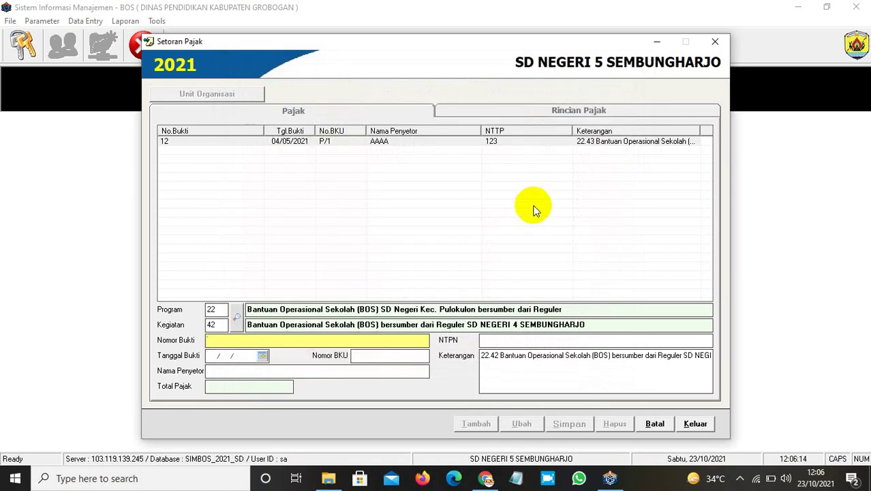
Change the new tax deposit's kegiatan to 43 (SD NEGERI 5 SEMBUNGHARJO) under program 22 (Kec. Pulokulon bersumber dari Reguler)
left_click(236, 310)
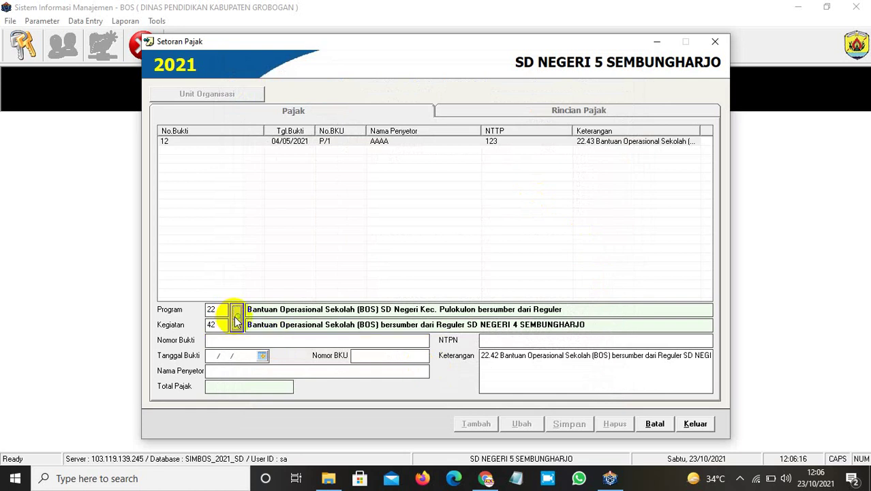
left_click_drag(629, 198, 628, 235)
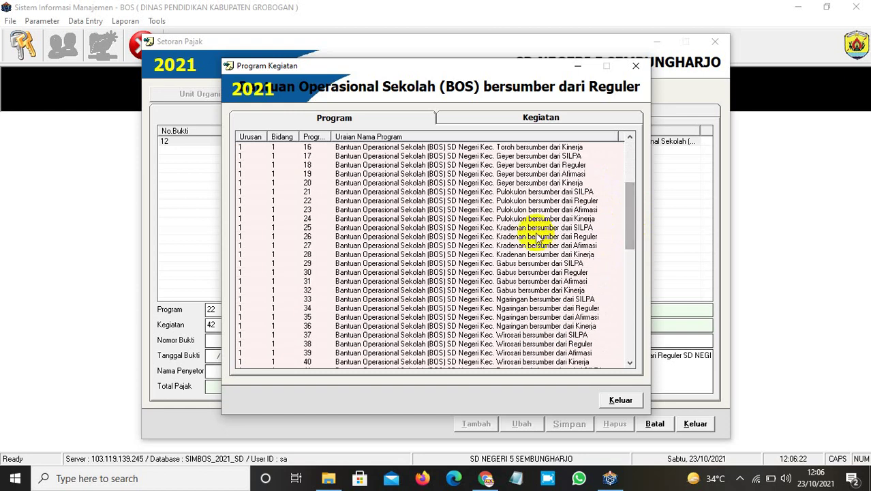
double_click(531, 200)
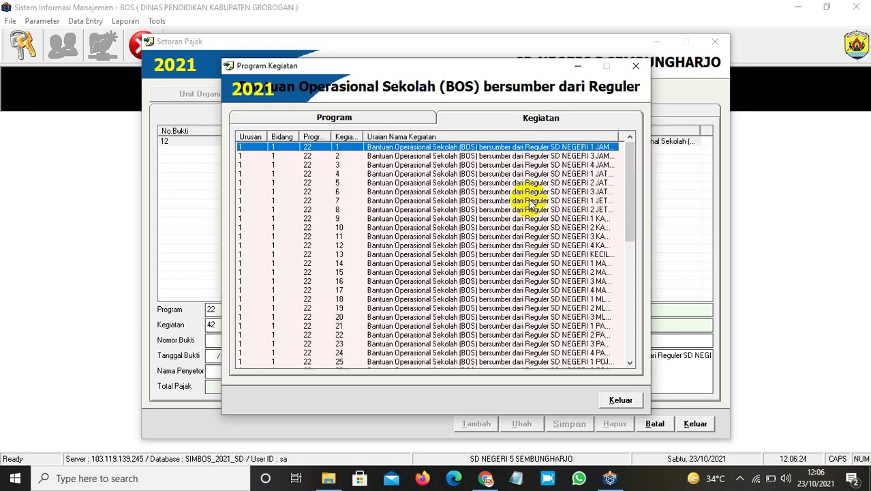
left_click_drag(634, 216, 618, 261)
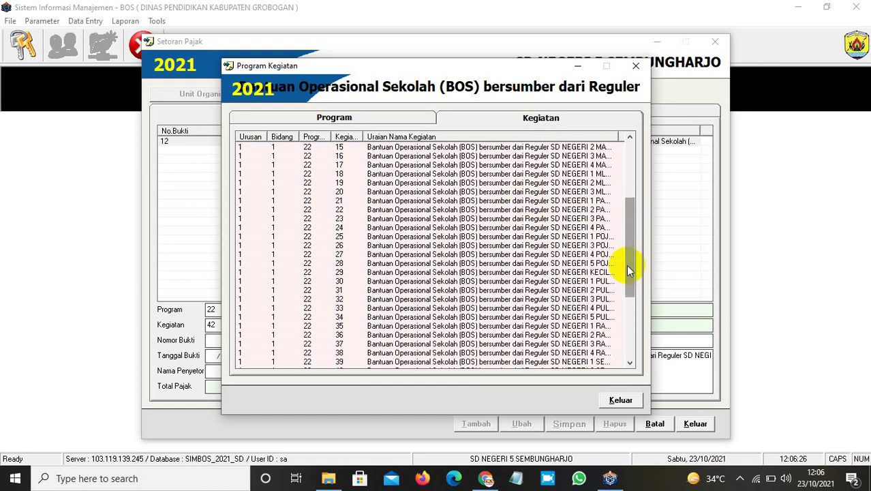
left_click_drag(625, 300, 628, 325)
double_click(601, 353)
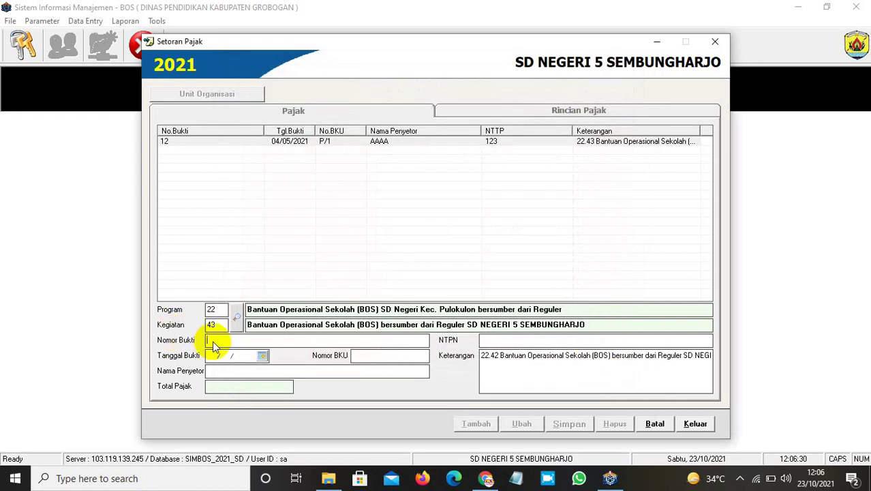
Set the deposit's Nomor Bukti to 123, Tanggal Bukti to 04/05/2021, Nomor BKU to 123 and Nama Penyetor to the placeholder AAA
left_click(239, 340)
type("123")
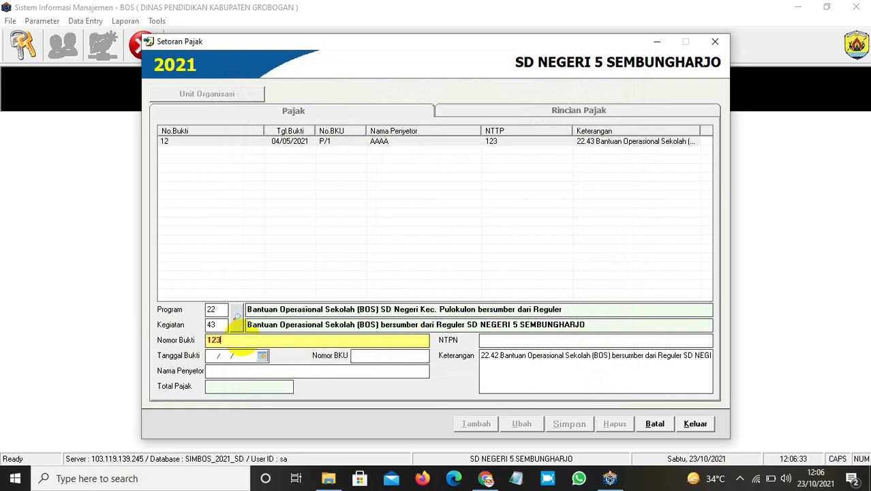
left_click(213, 357)
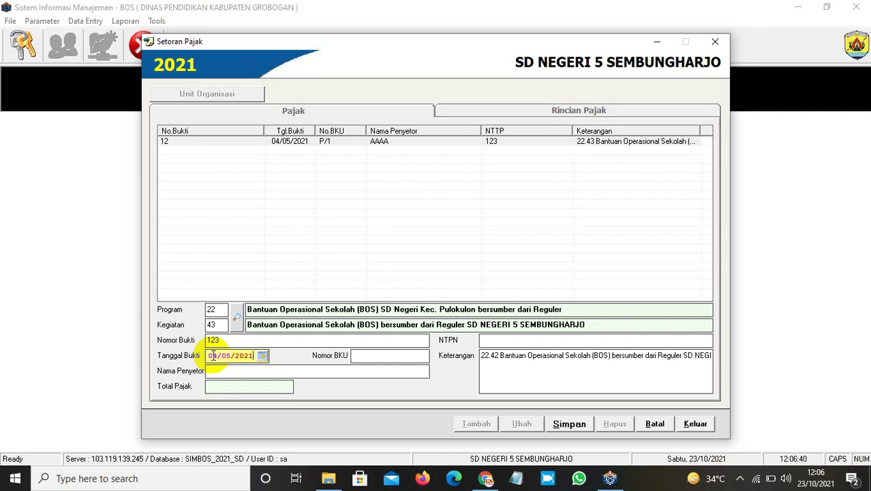
left_click(362, 354)
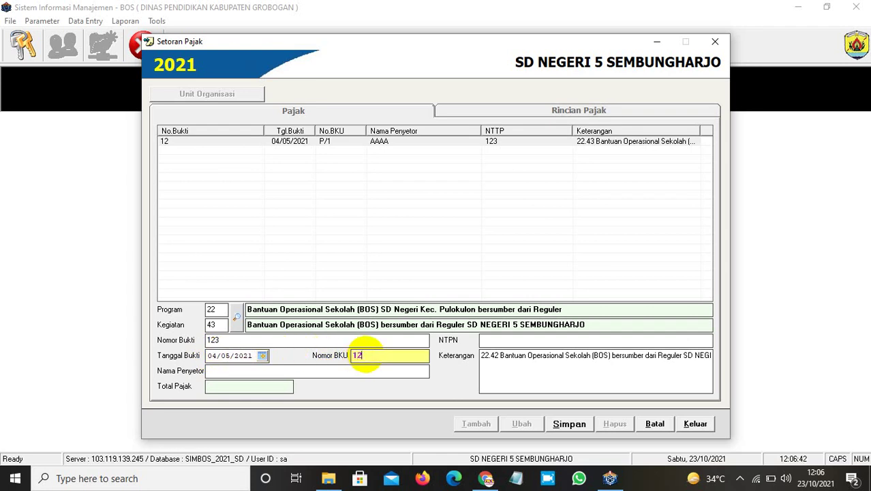
left_click(288, 372)
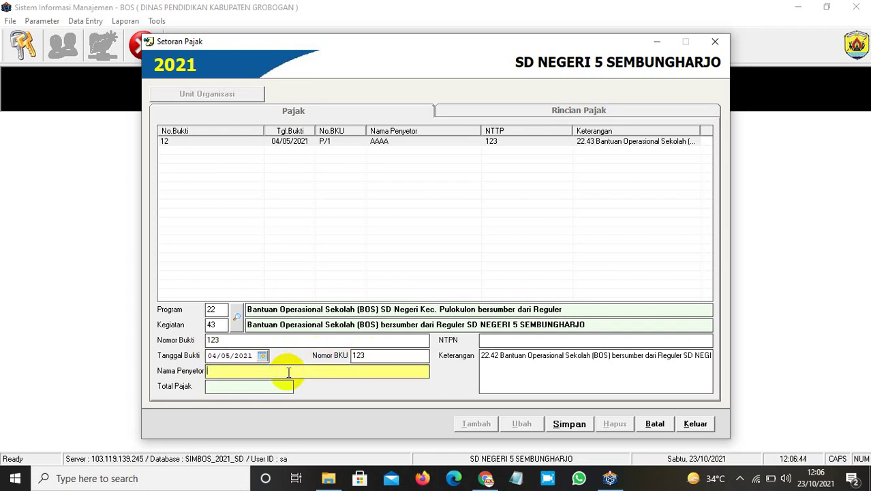
type("AAA")
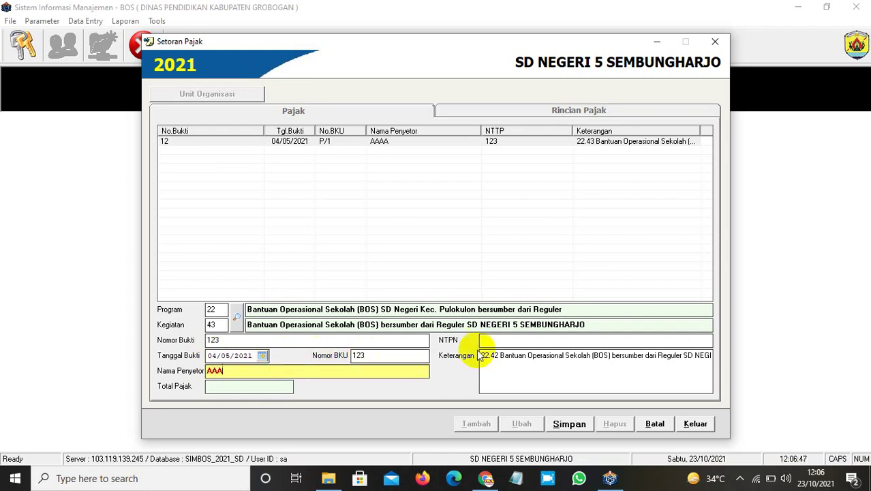
Set the second deposit's NTPN to 123 and save the entry
left_click(512, 343)
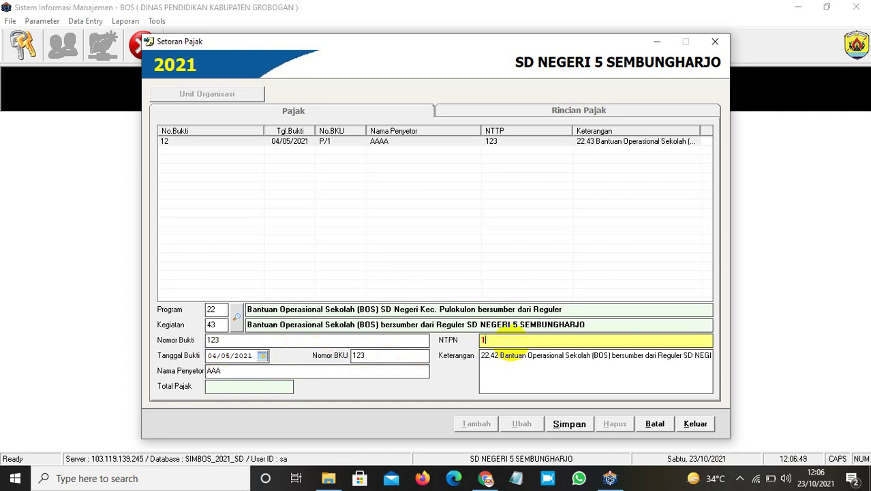
type("123")
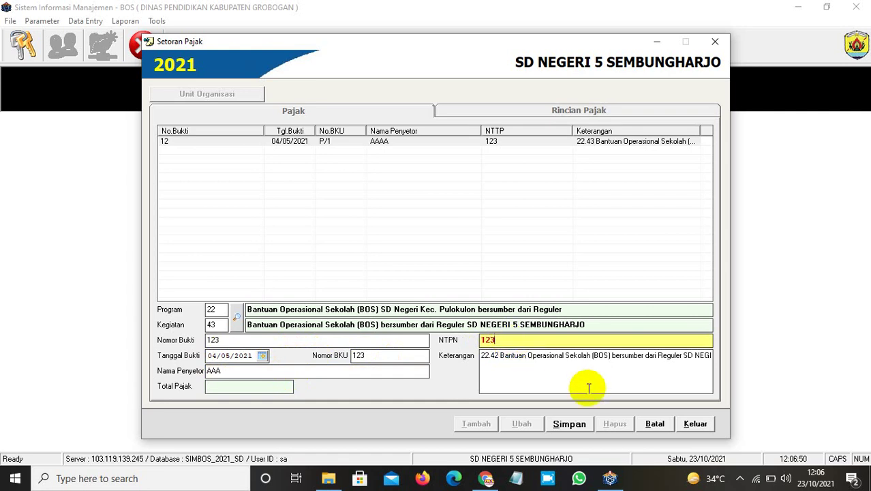
left_click(571, 426)
key("Return")
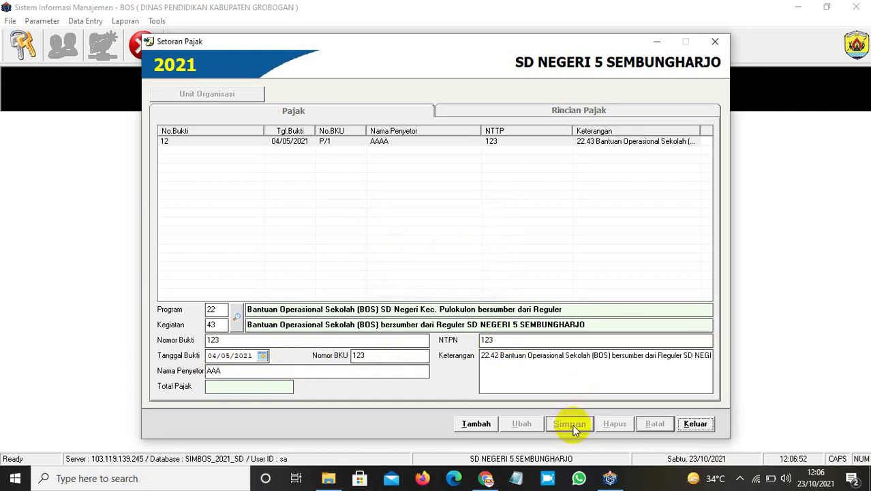
Add Utang PPN Pusat of 50,000 as a Tunai item in the Rincian Pajak of deposit 123, save it and return to the Pajak list
double_click(492, 142)
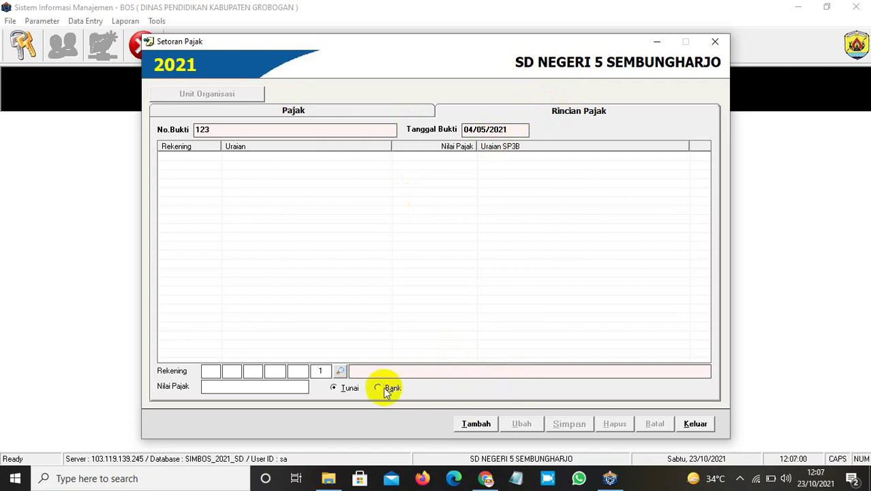
left_click(472, 423)
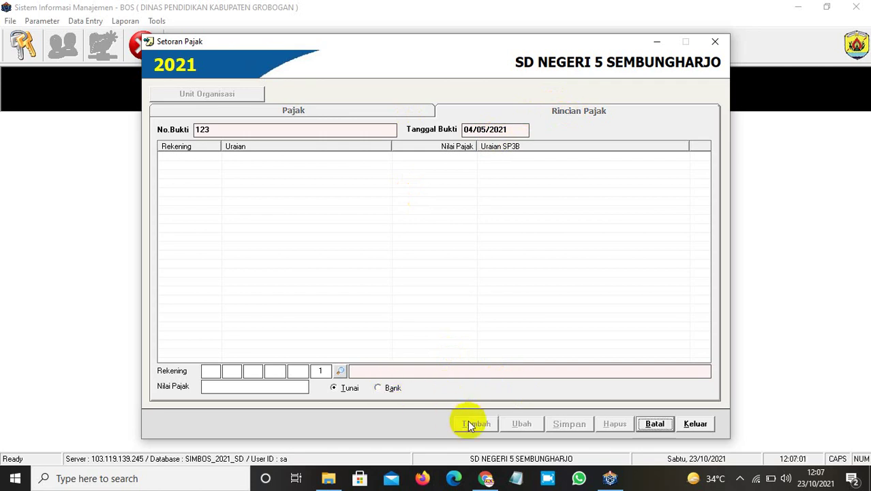
left_click(339, 371)
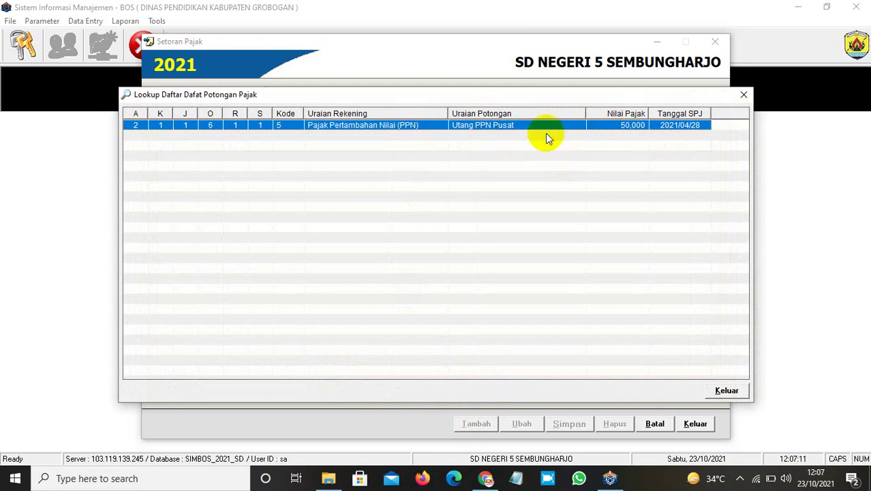
double_click(501, 129)
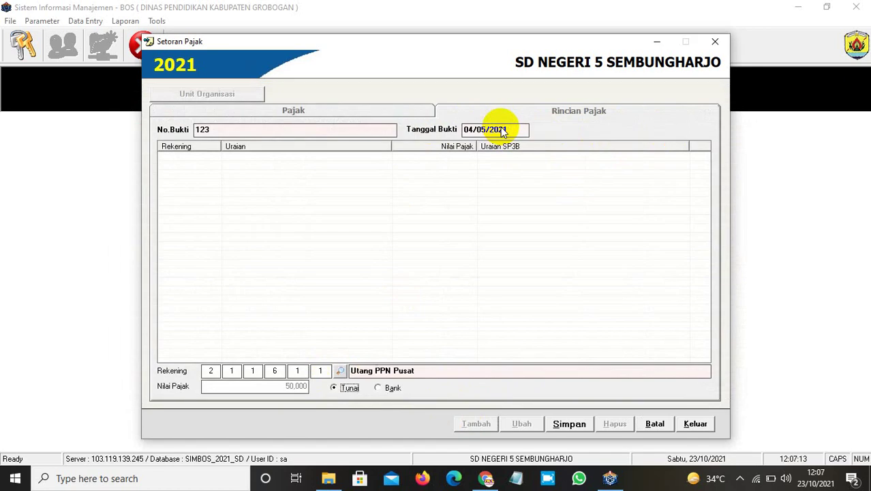
left_click(569, 424)
key("Return")
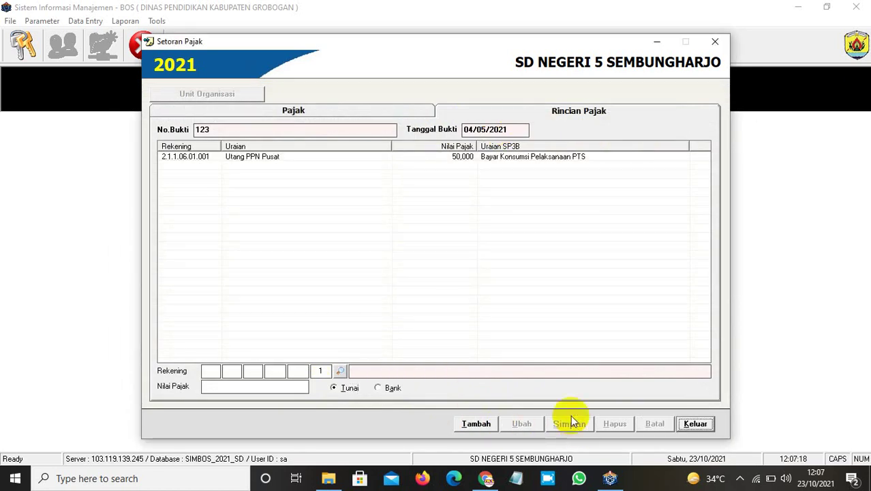
left_click(292, 113)
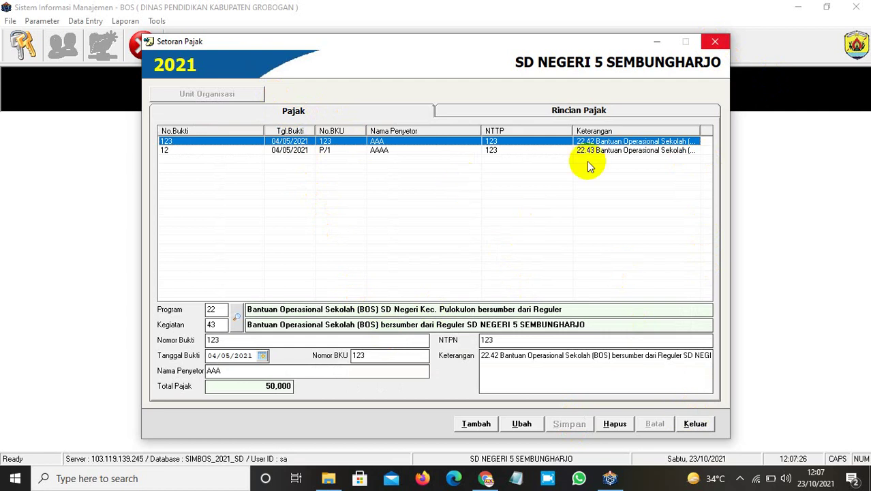
Exit the Setoran Pajak module, then open the SP3B module to examine the list of monthly documents and close it
left_click(716, 43)
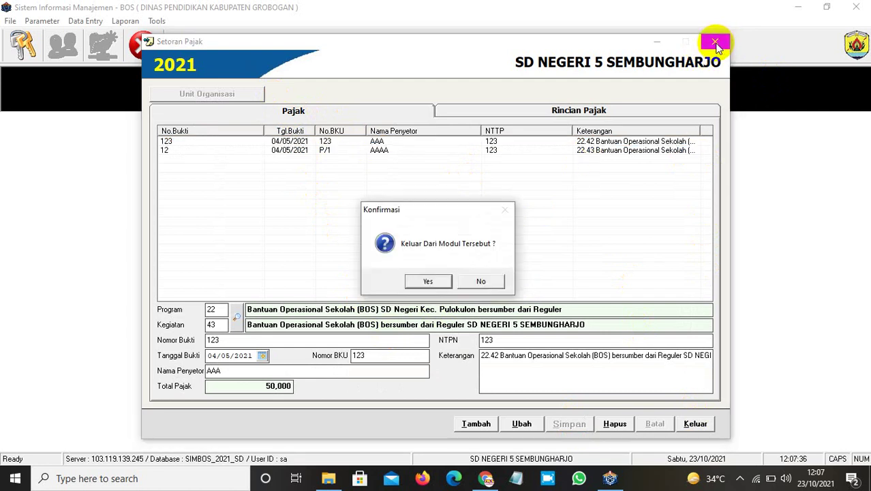
left_click(437, 282)
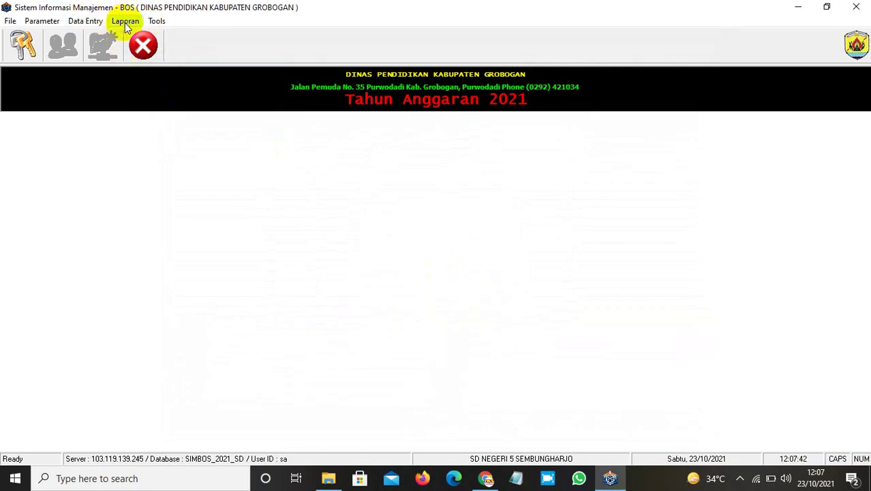
left_click(85, 22)
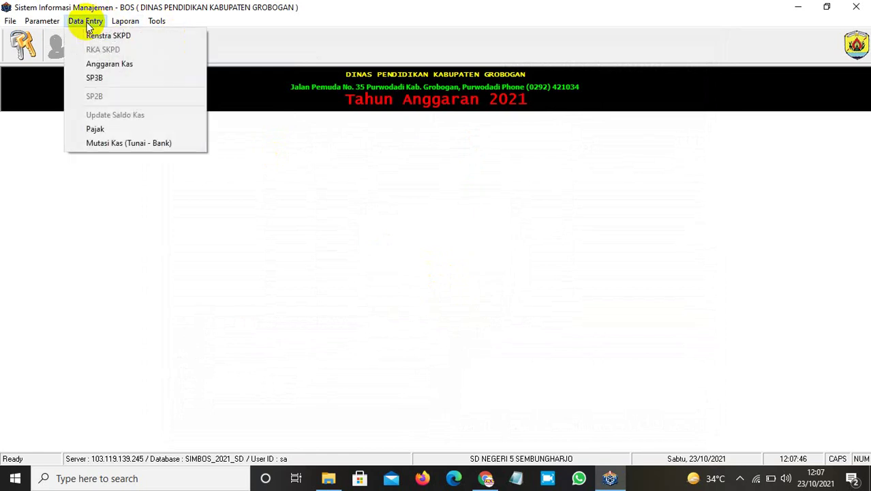
left_click(109, 79)
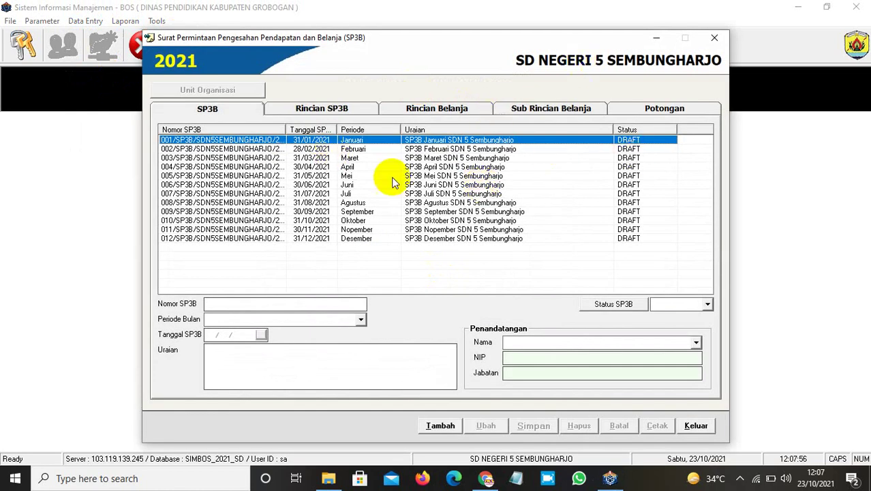
left_click(710, 38)
key("Return")
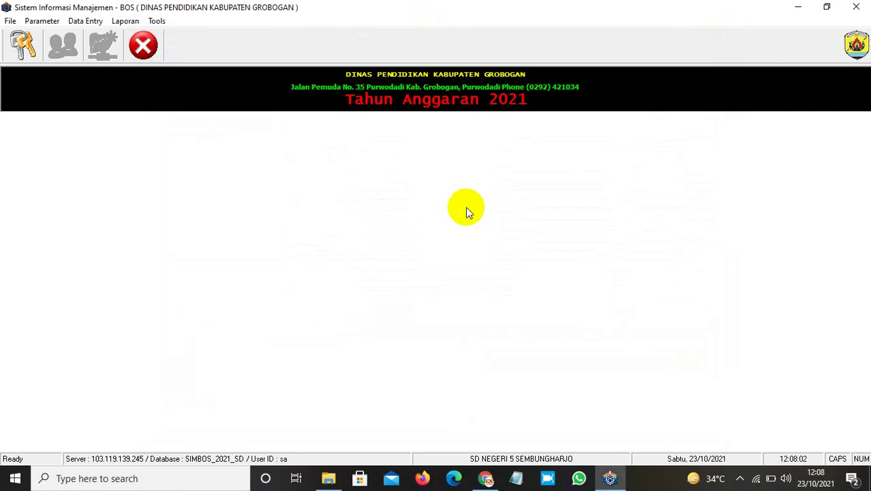
Review the recorded cash withdrawal in the Mutasi Kas (Tunai - Bank) module, including its closing cash and bank balances, and exit the module
left_click(85, 20)
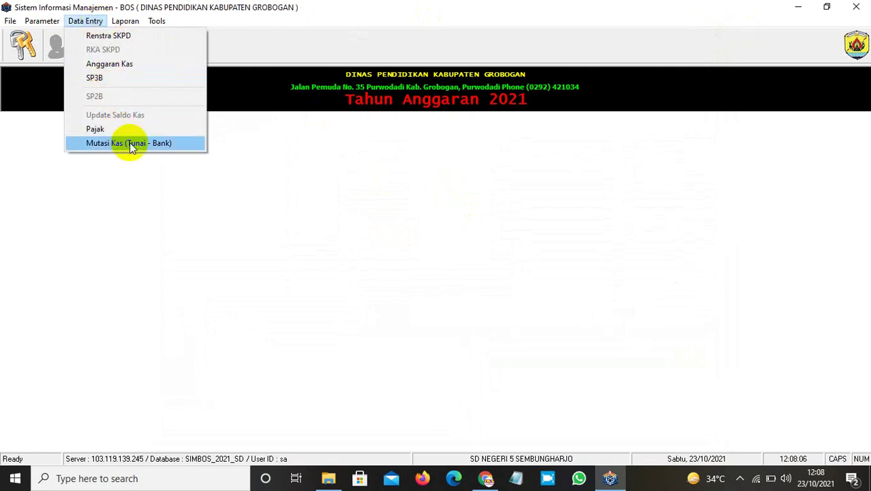
left_click(161, 147)
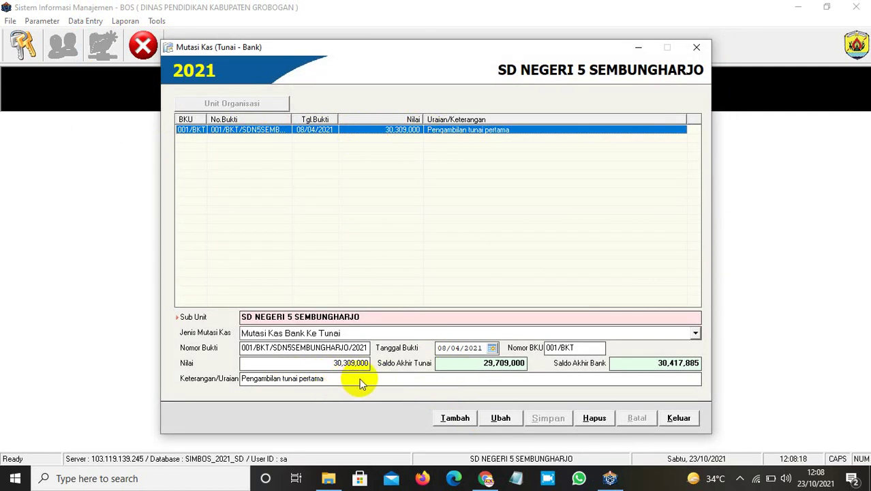
left_click(679, 420)
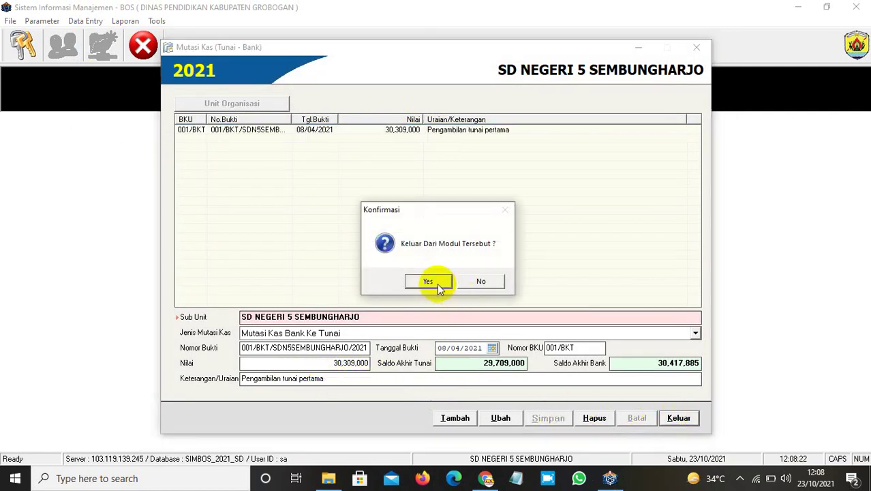
left_click(437, 283)
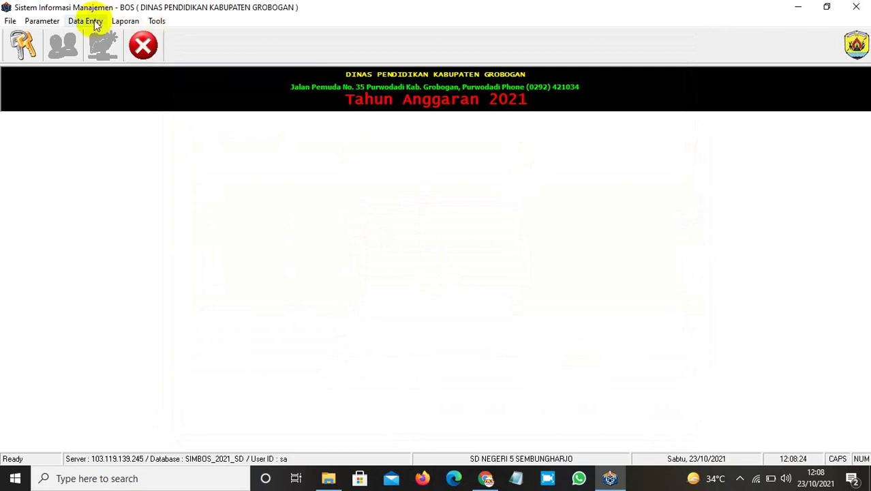